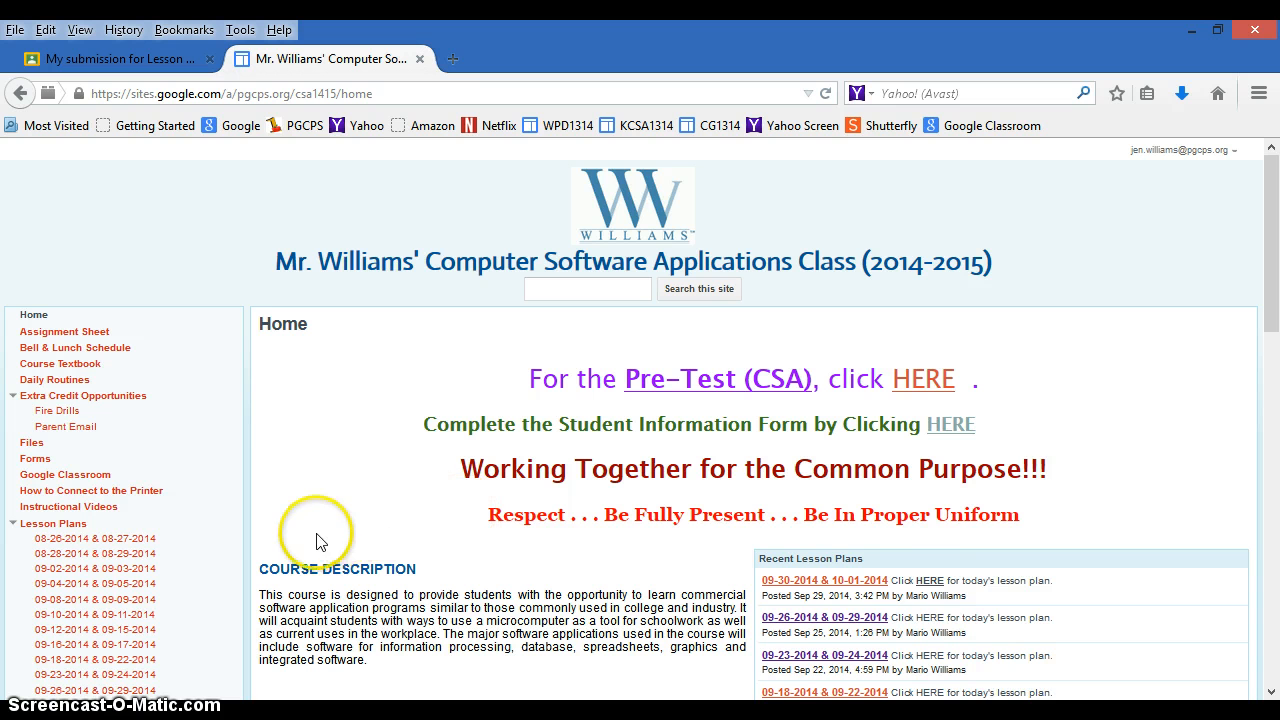
- Go to the Course Textbook page and choose to open the Lesson 3 (Pages 9 -12).pdf download
scroll(130, 485, down, 2)
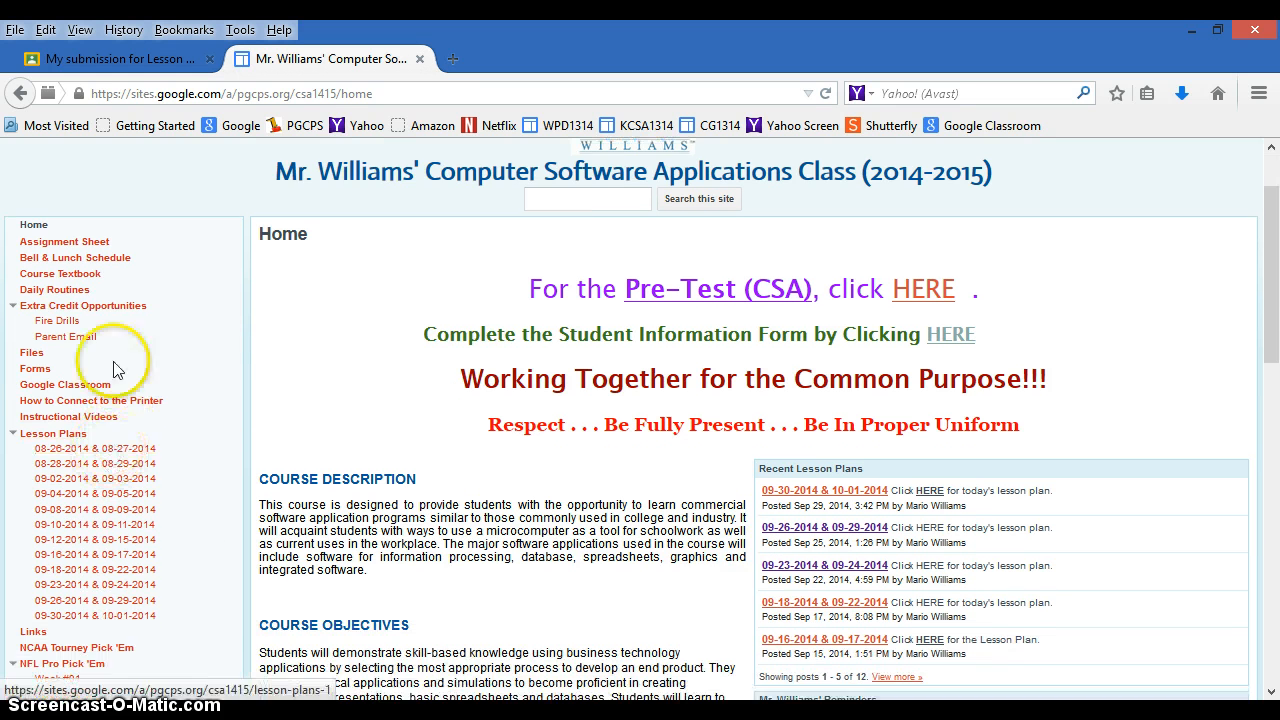
click(73, 278)
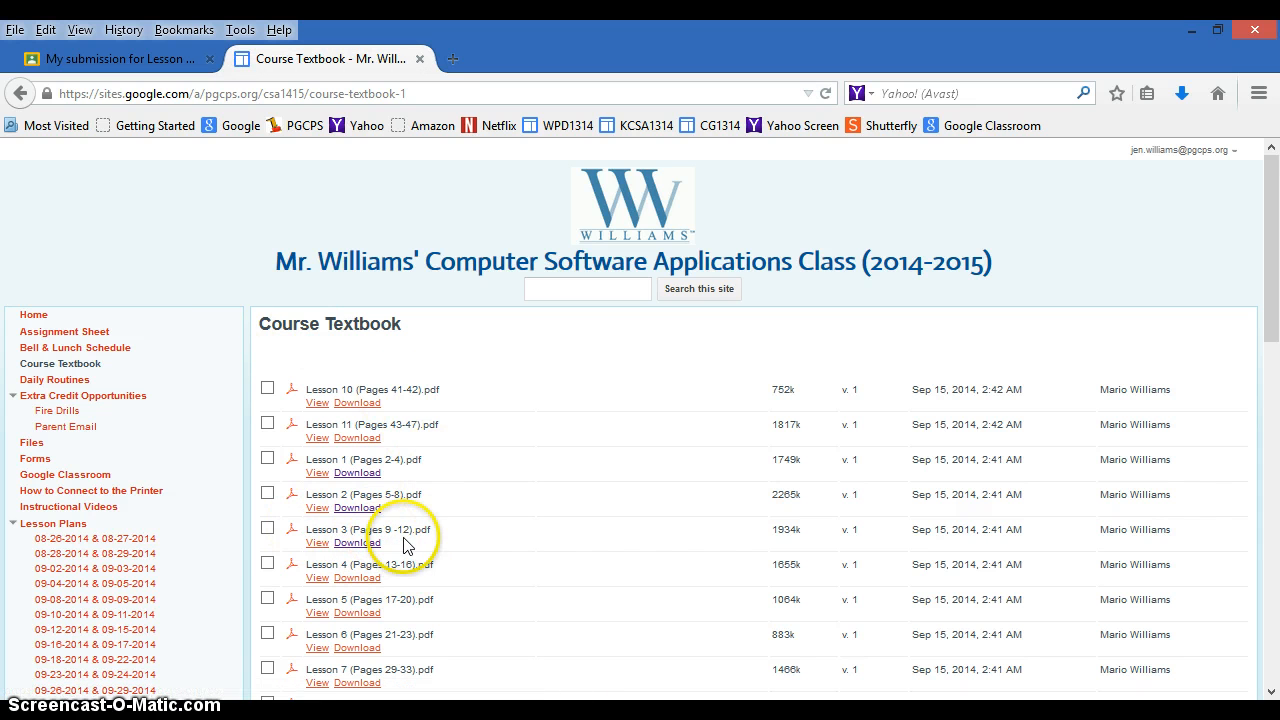
click(353, 548)
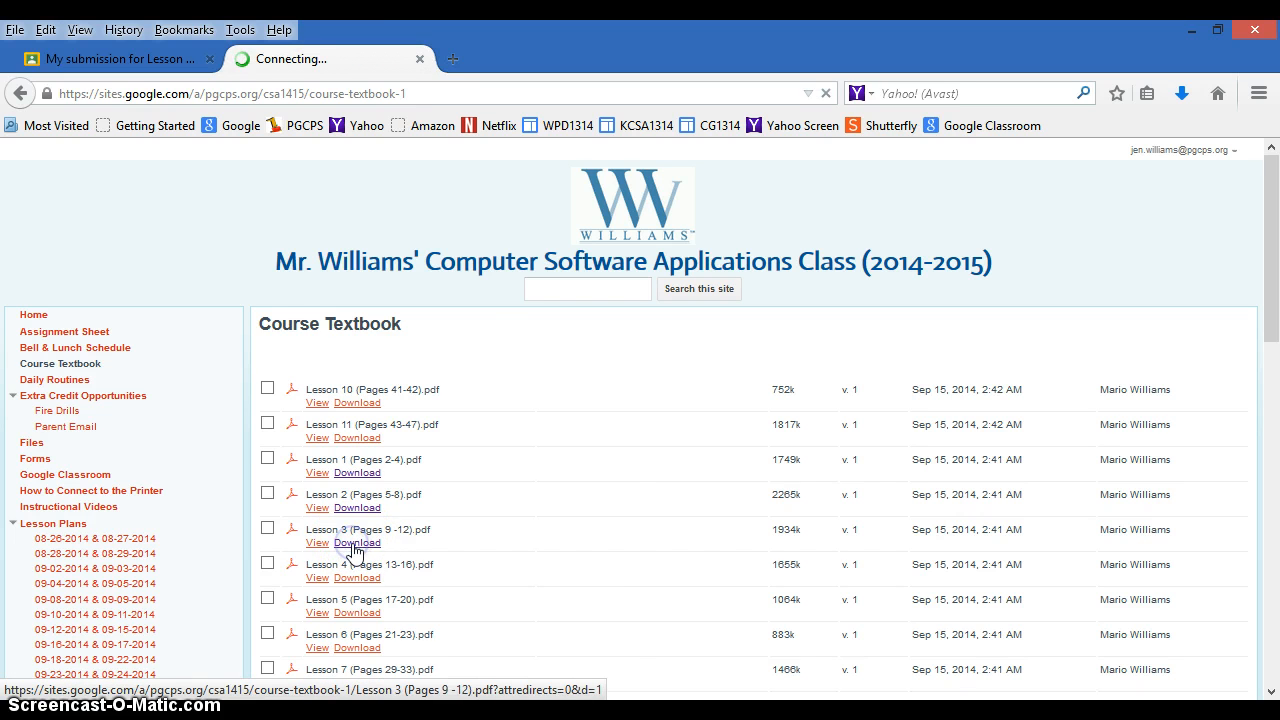
click(284, 508)
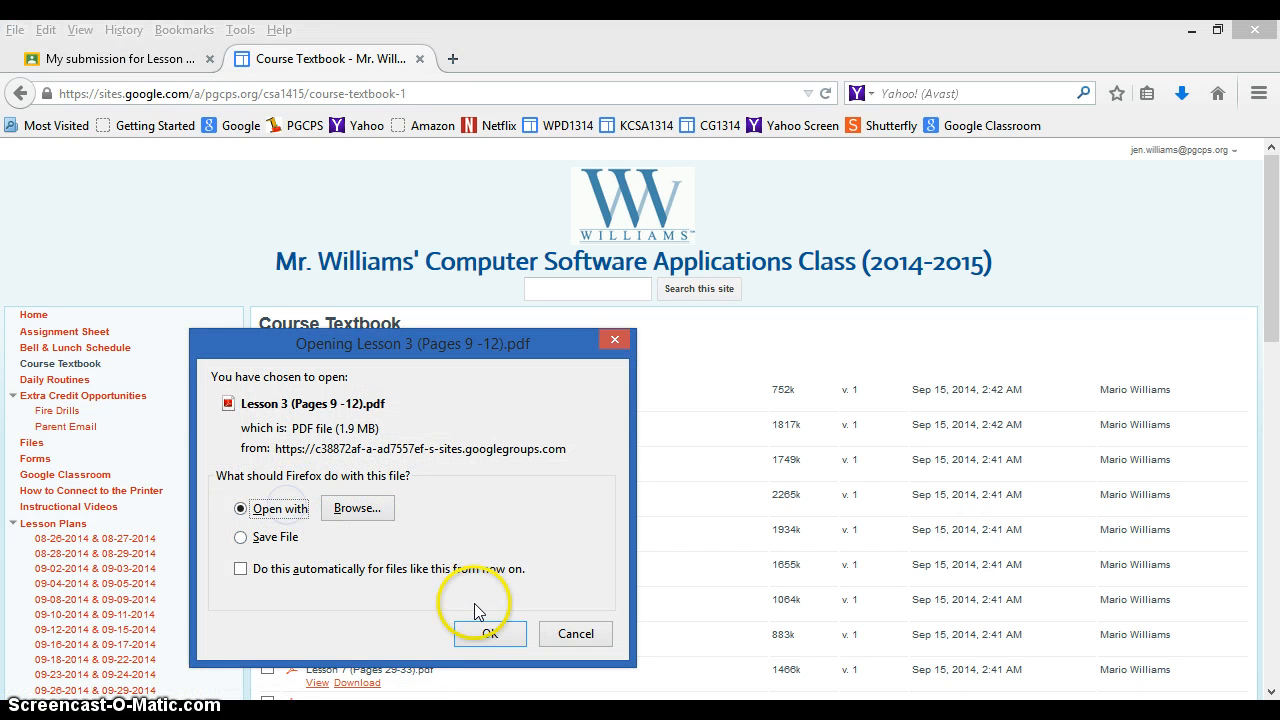
- Open the Lesson 3 PDF and scroll to the Document 6 Two-Page Memo instructions on page 3
click(490, 630)
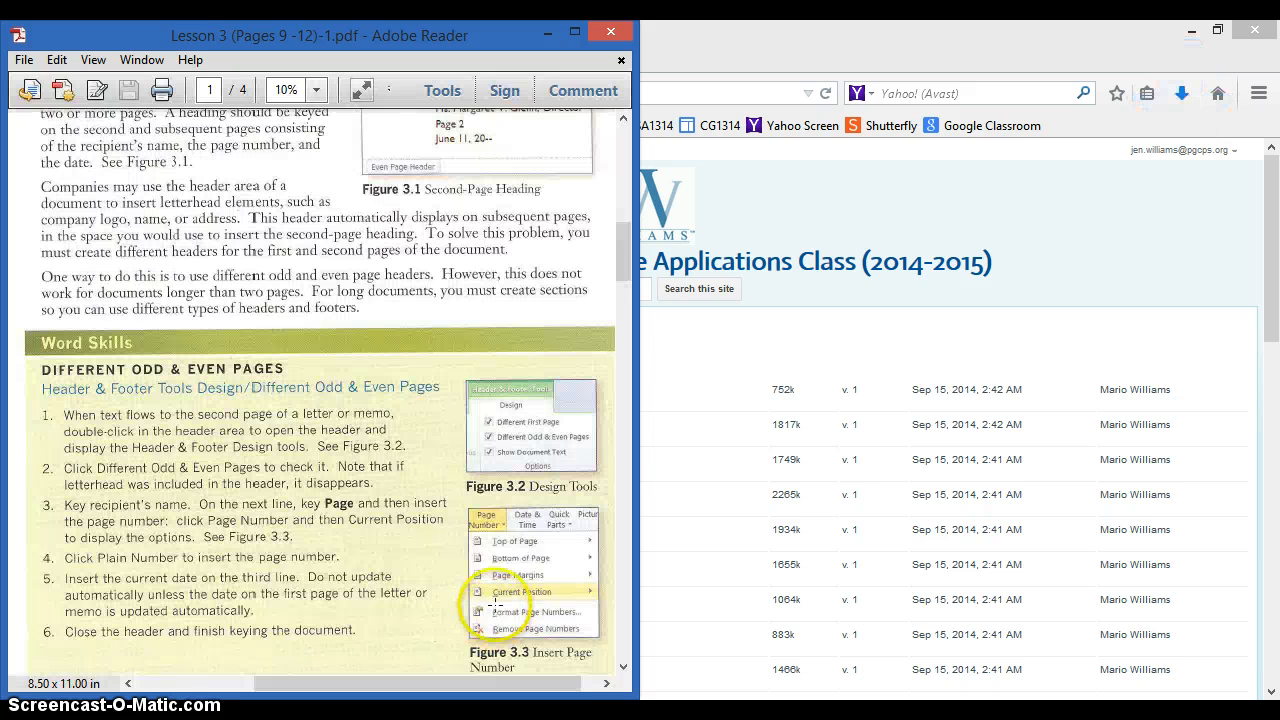
scroll(345, 500, up, 2)
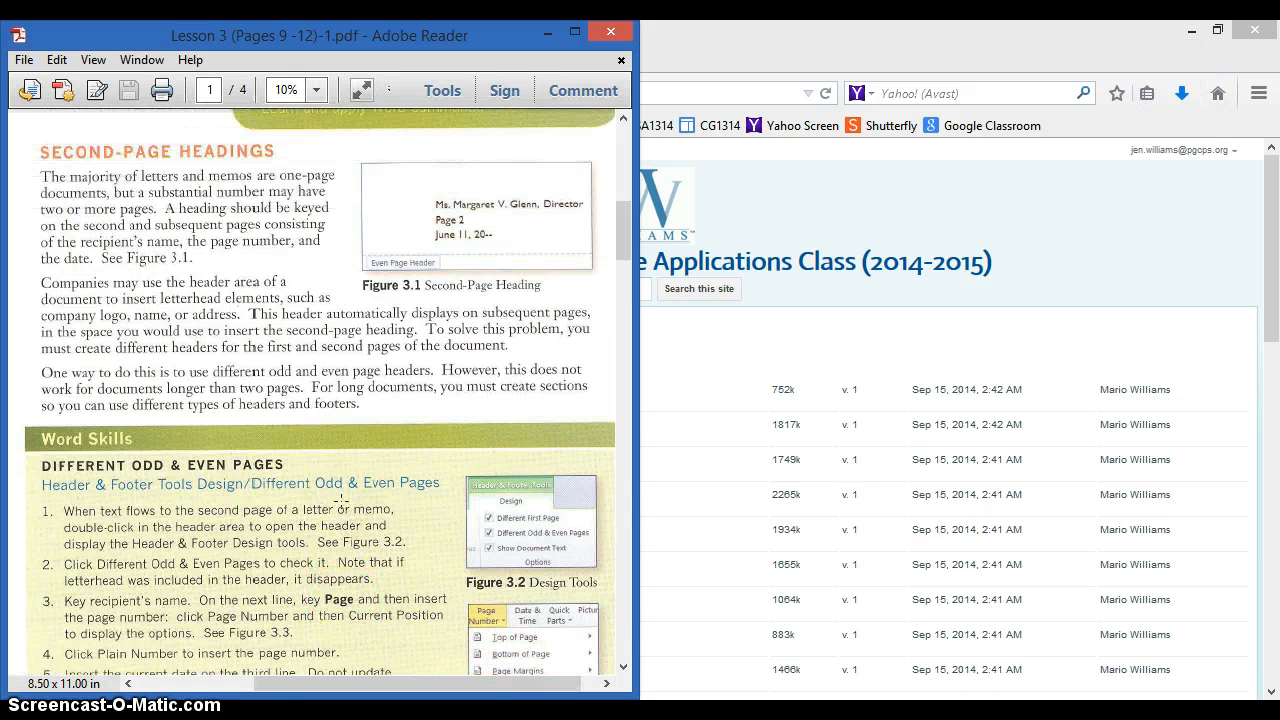
scroll(341, 498, down, 10)
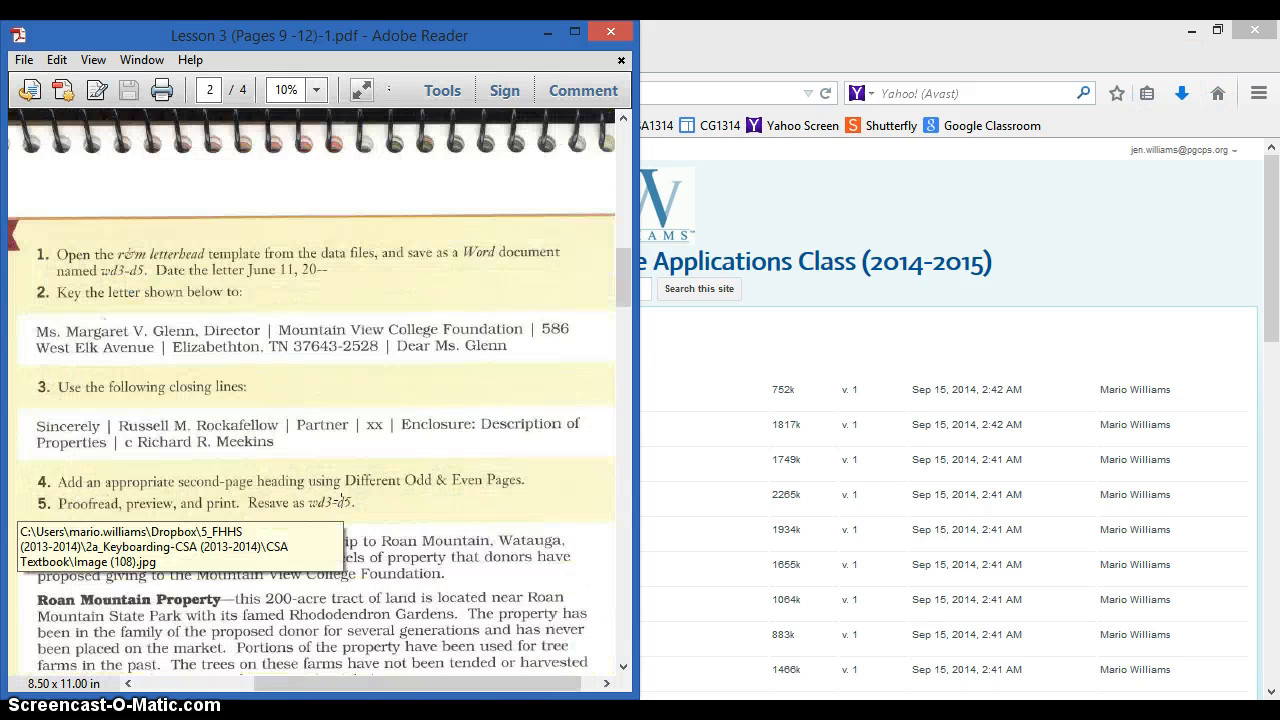
scroll(341, 500, down, 8)
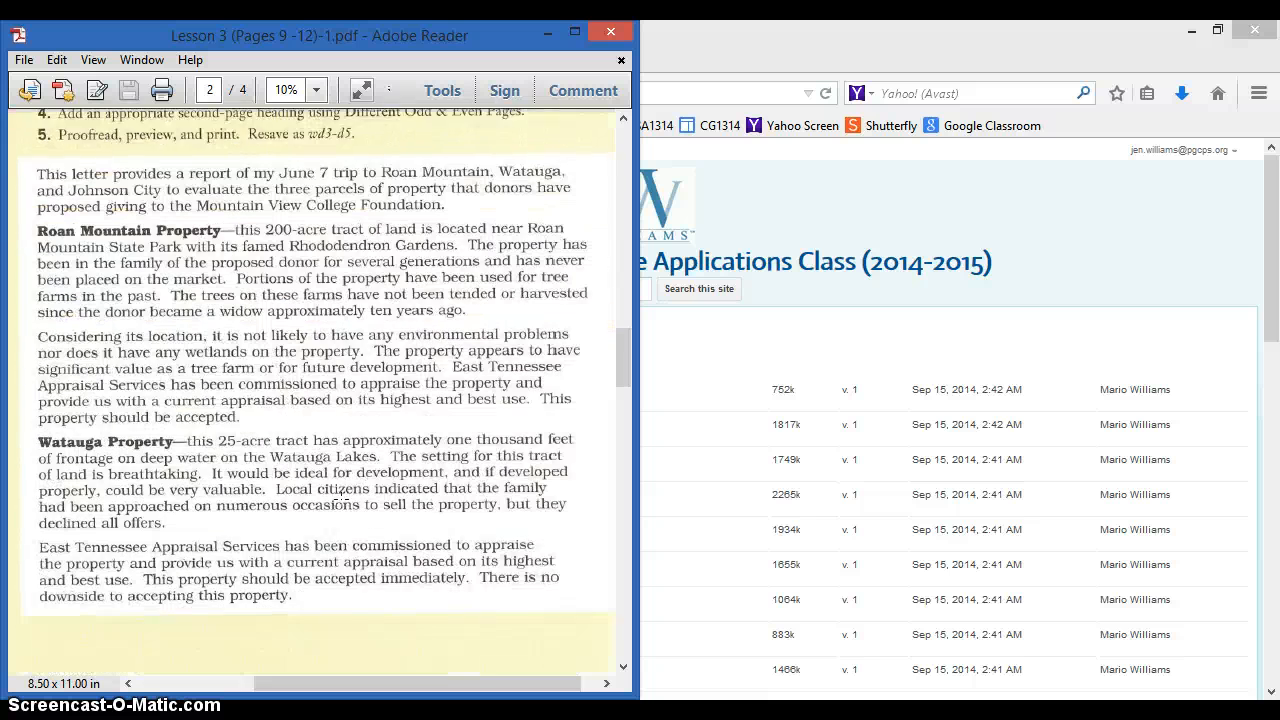
scroll(341, 500, down, 12)
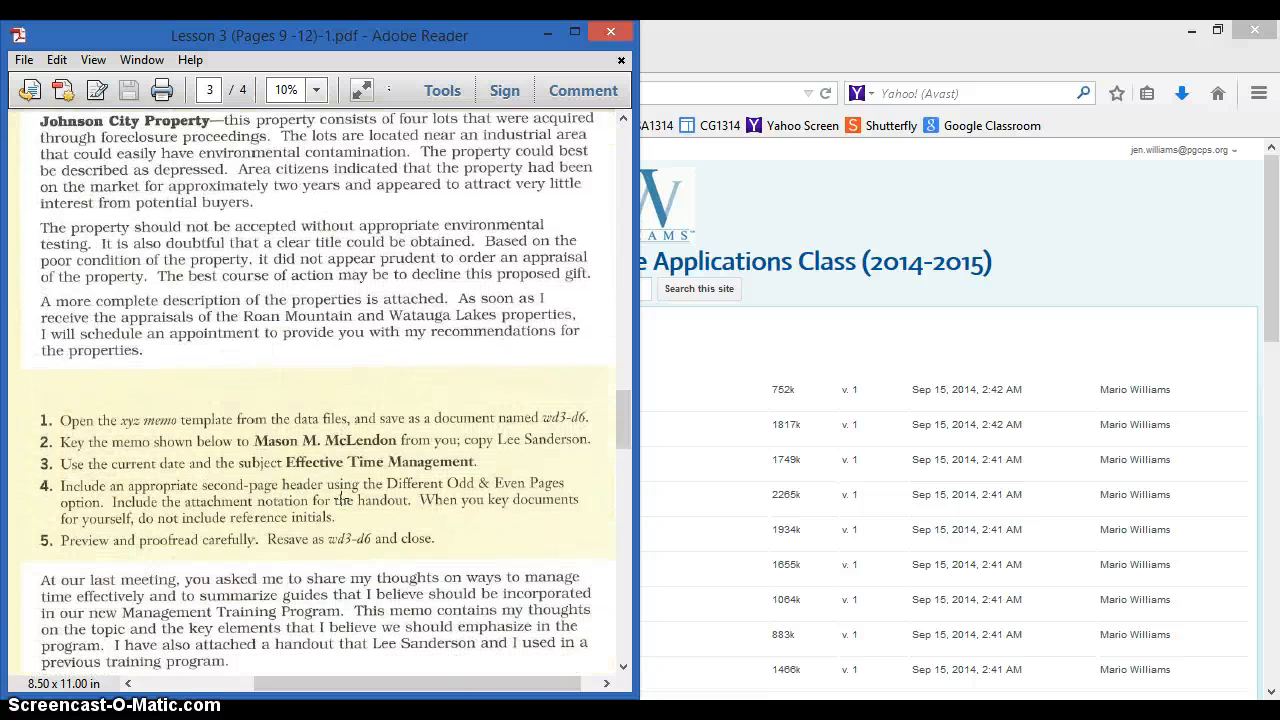
scroll(341, 498, down, 10)
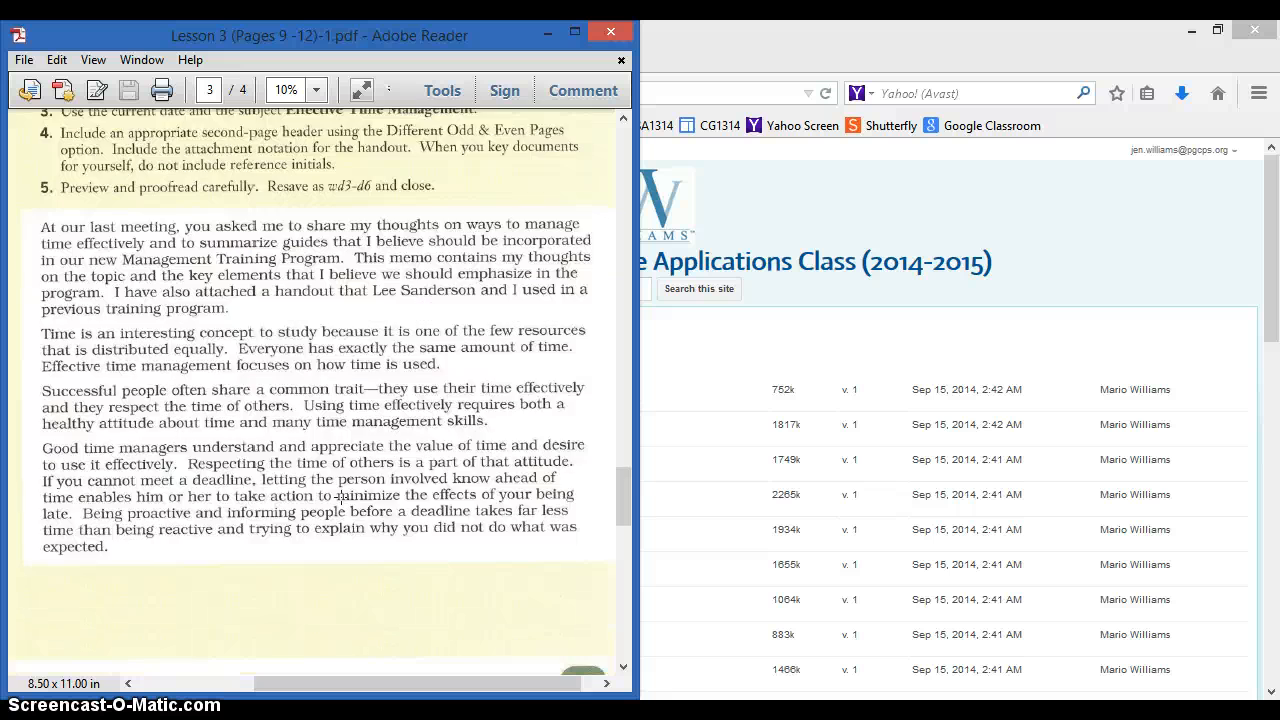
scroll(341, 497, up, 6)
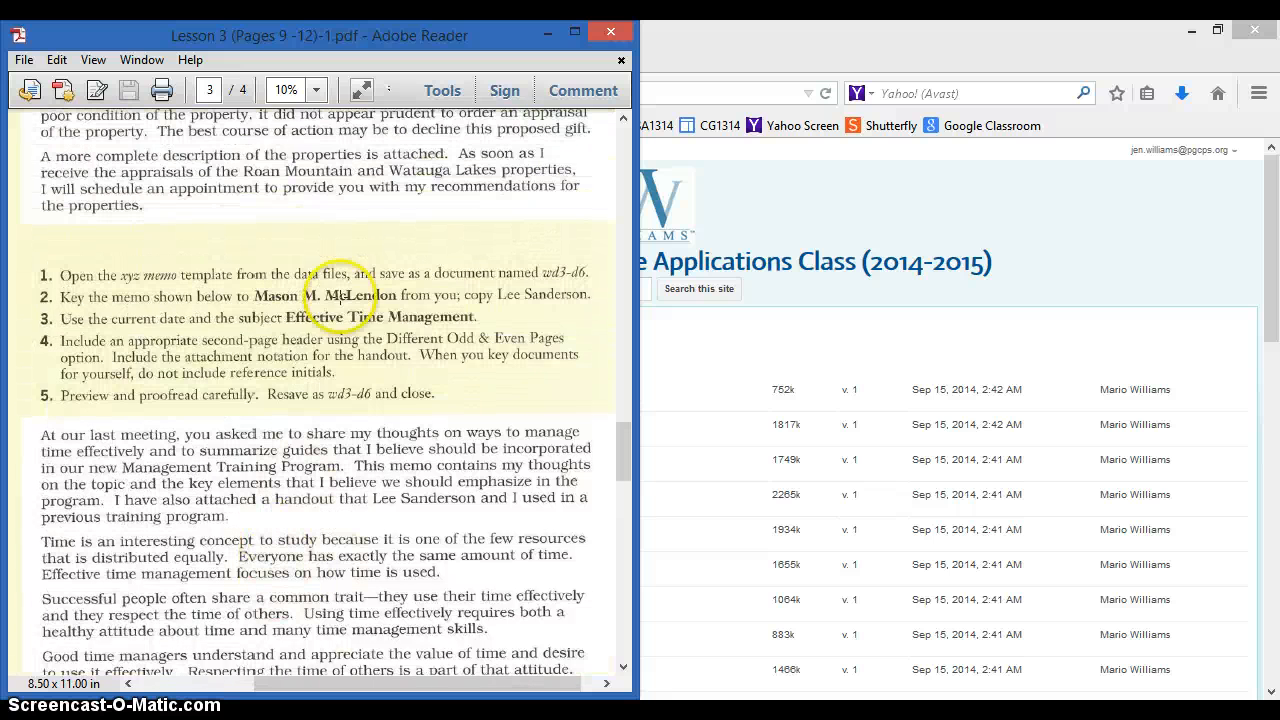
drag(302, 685, 152, 668)
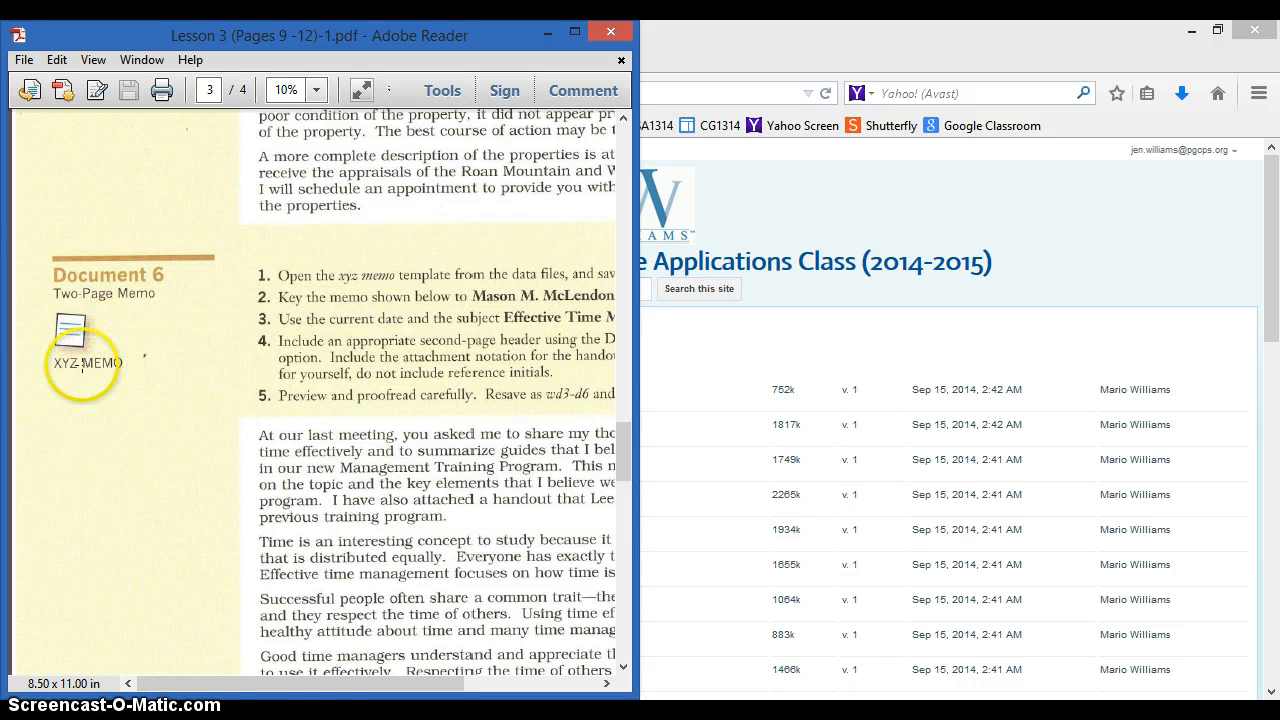
drag(310, 692, 430, 690)
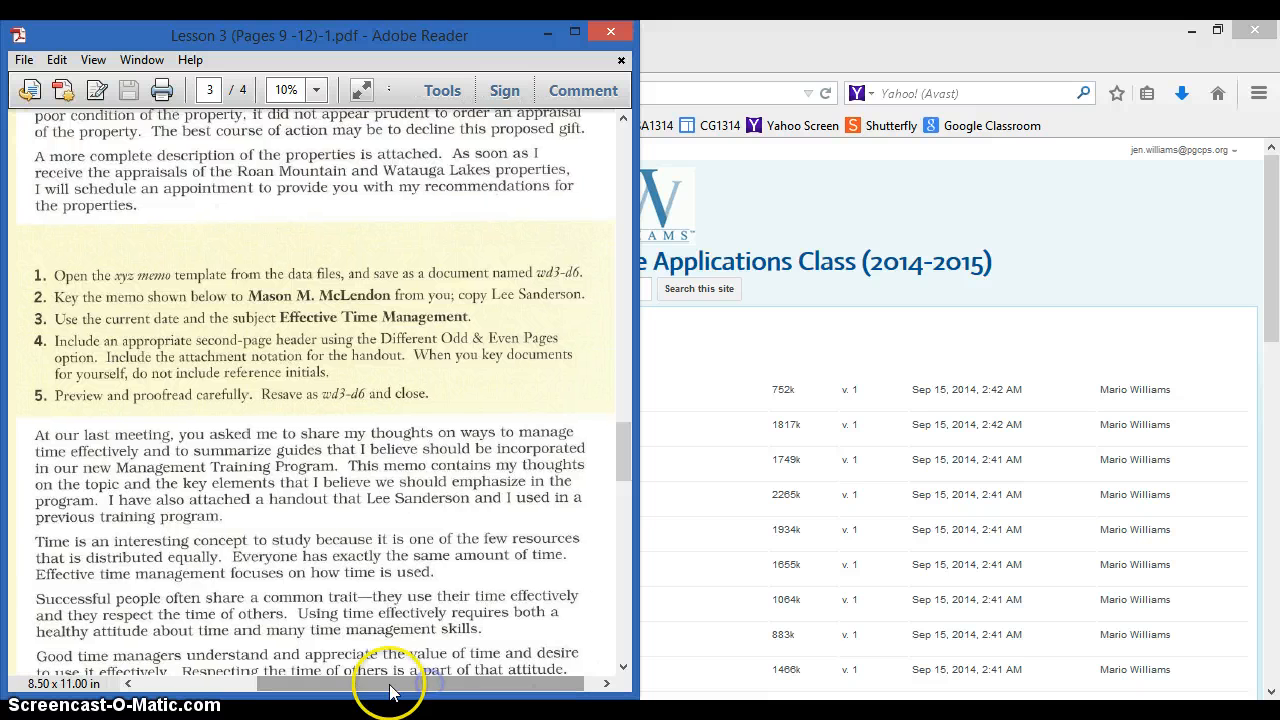
double_click(749, 38)
- From the Classroom stream, open the Document 6 Two-Page Memo assignment and its xyz memo.dotx attachment
double_click(810, 38)
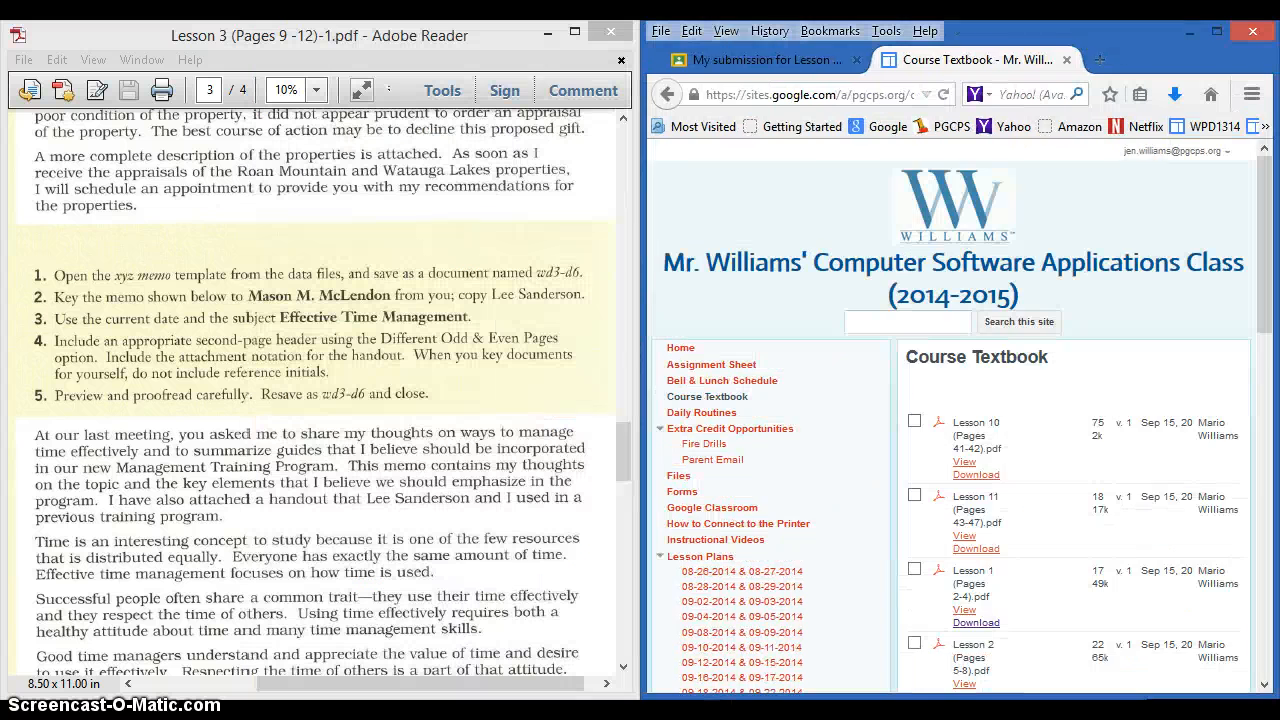
click(743, 60)
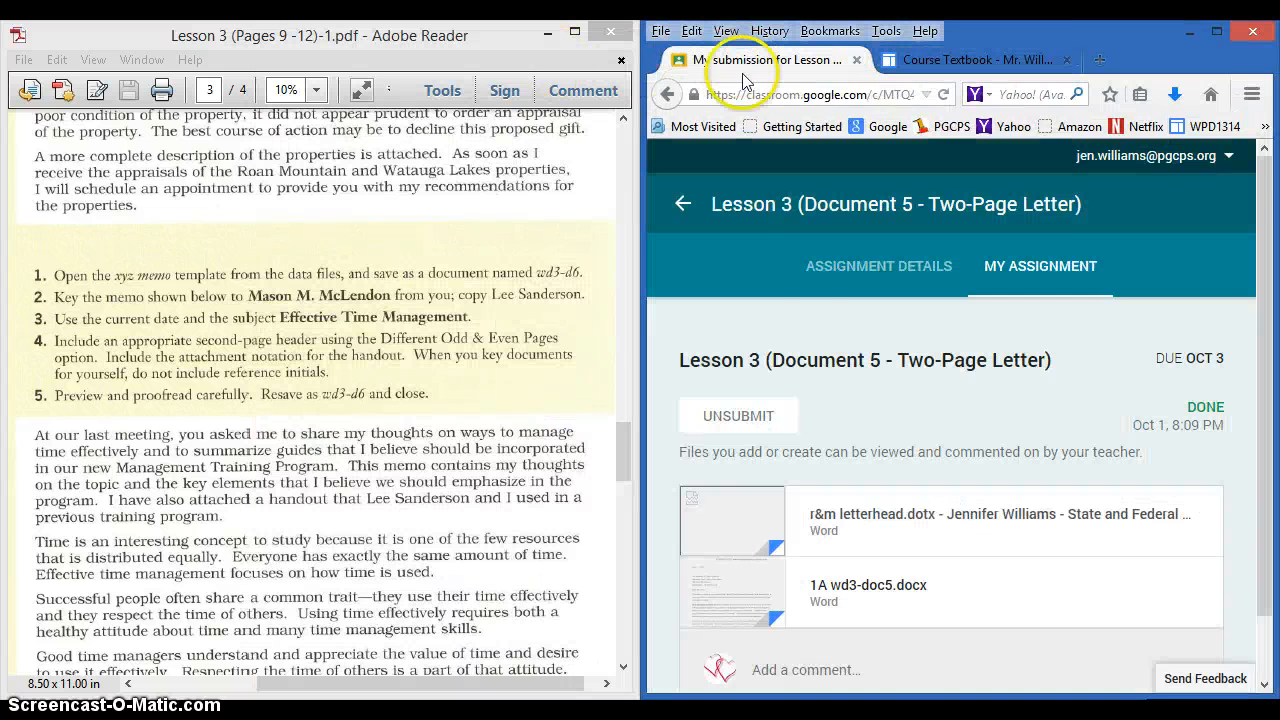
click(683, 204)
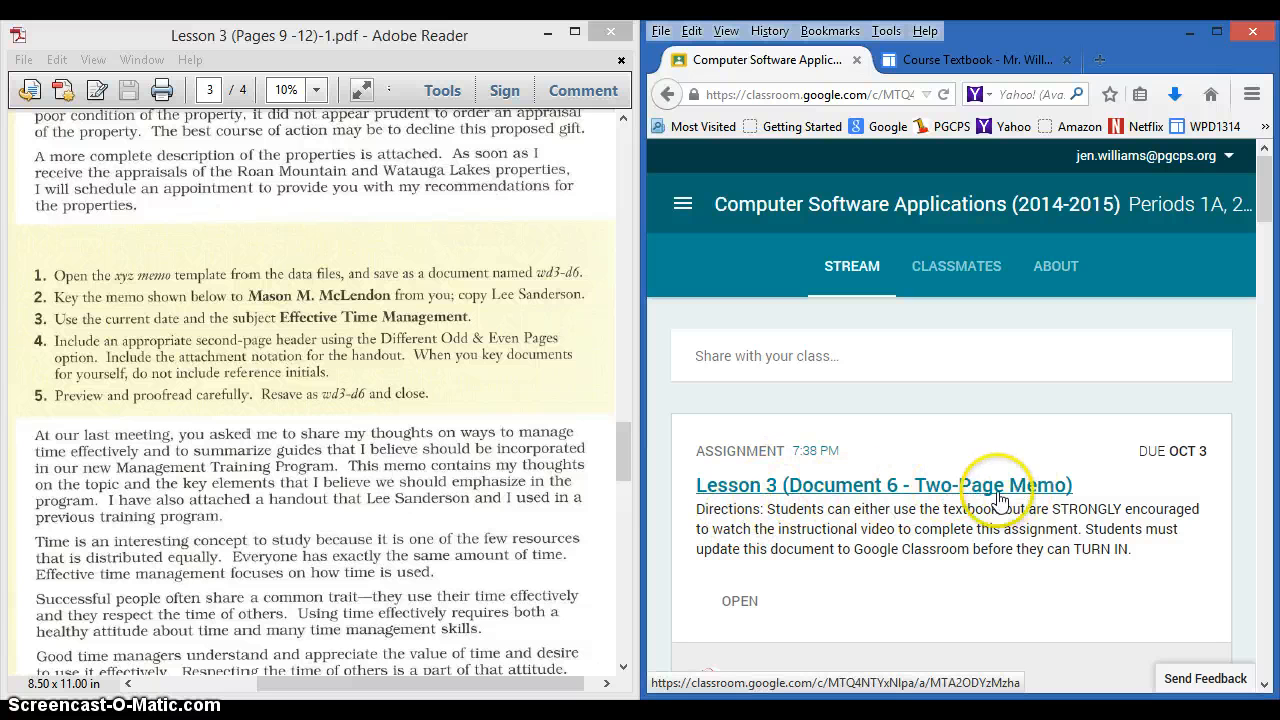
click(851, 490)
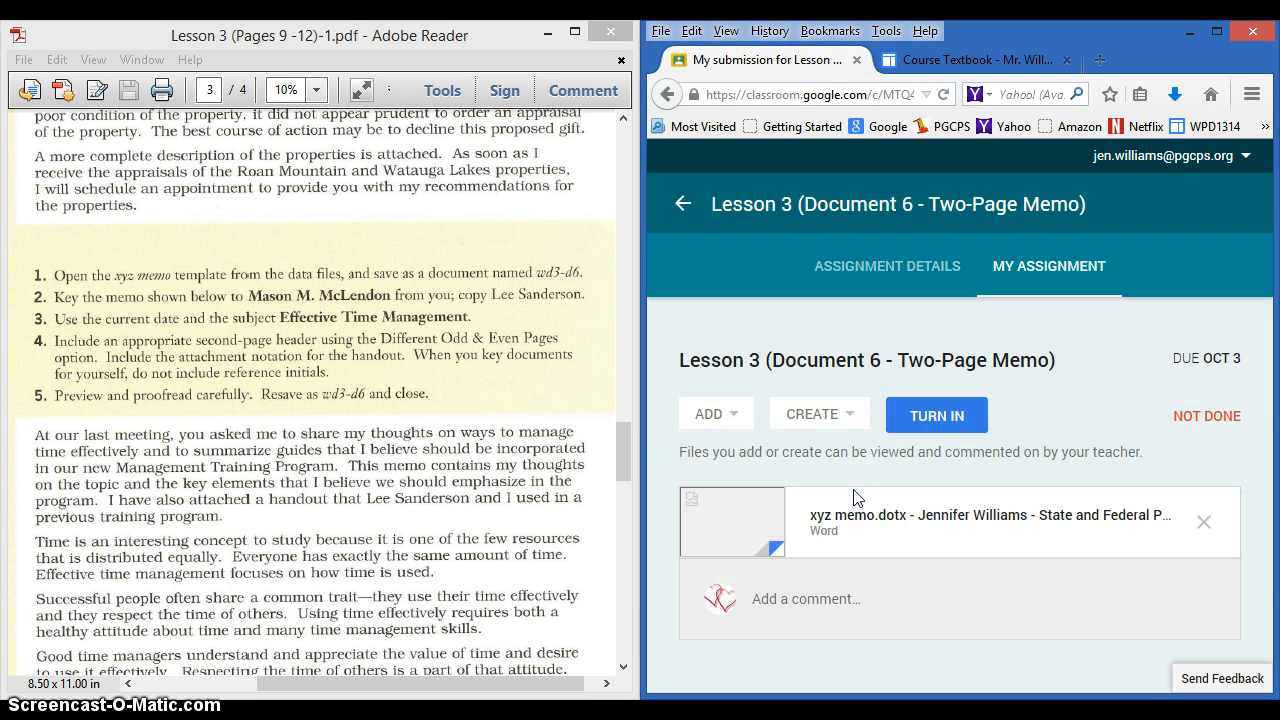
click(851, 517)
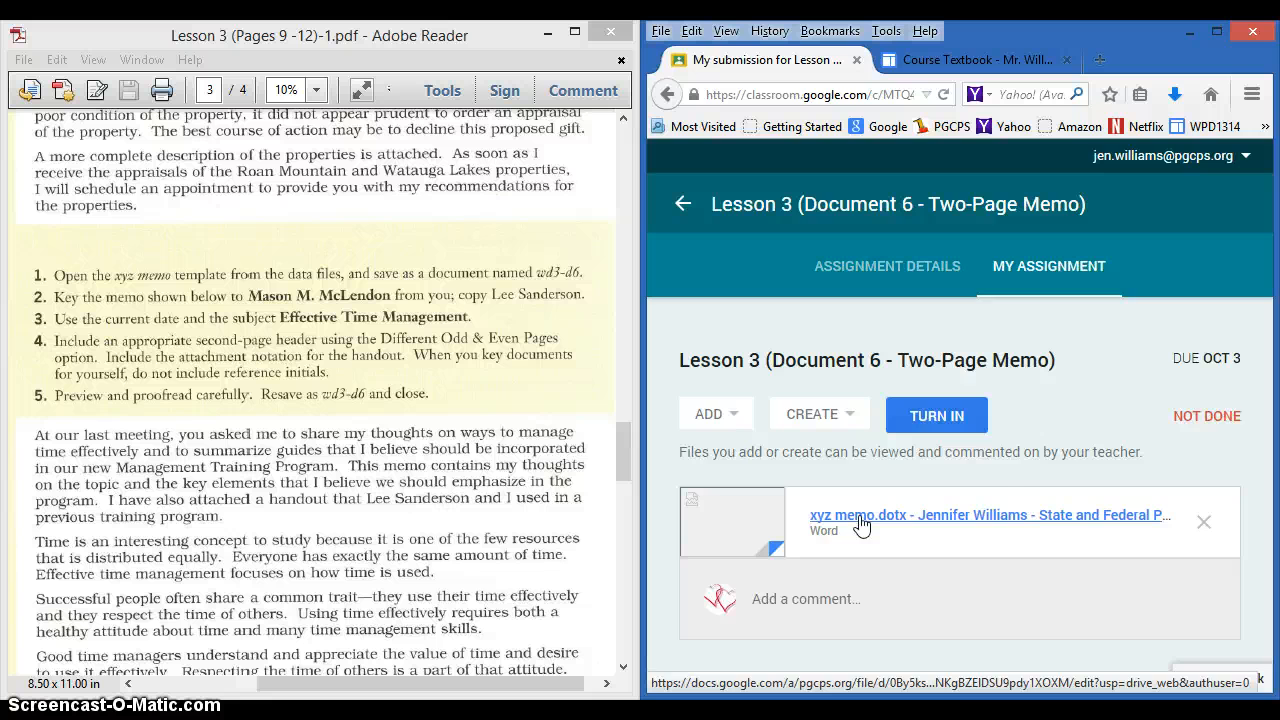
click(859, 518)
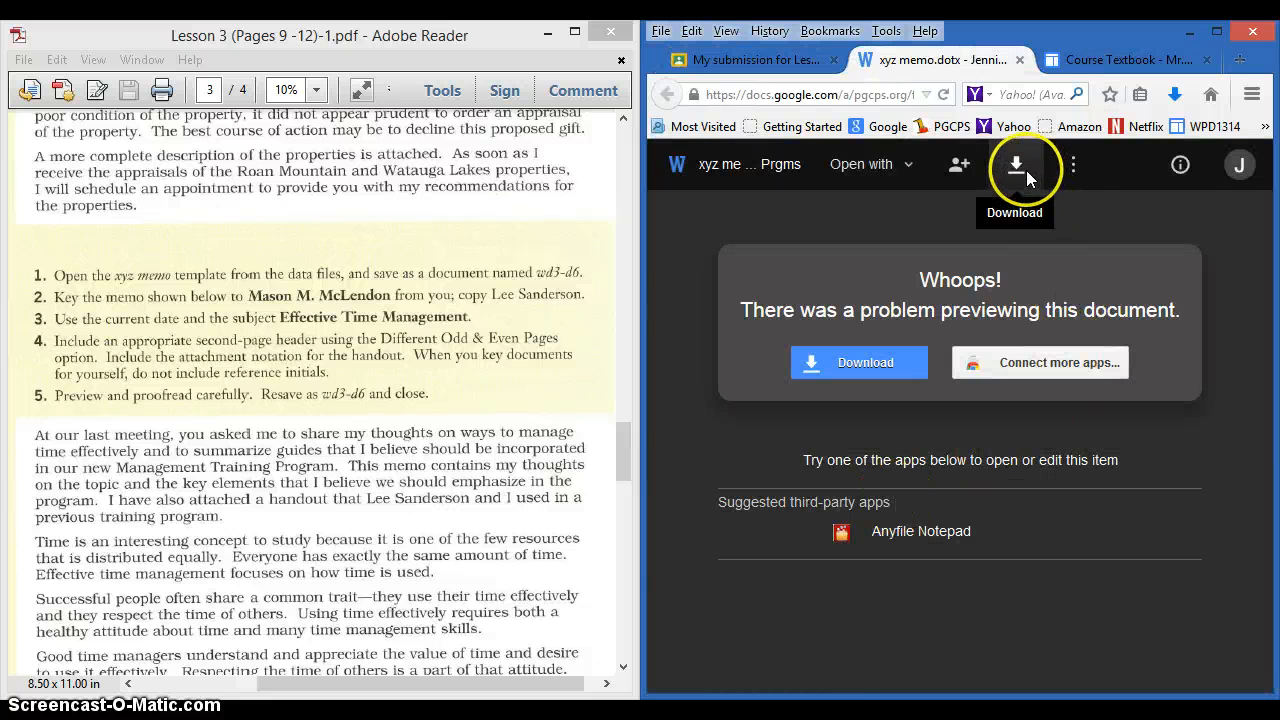
- Download xyz memo.dotx from the Drive viewer and open it in Microsoft Office Word
click(1017, 169)
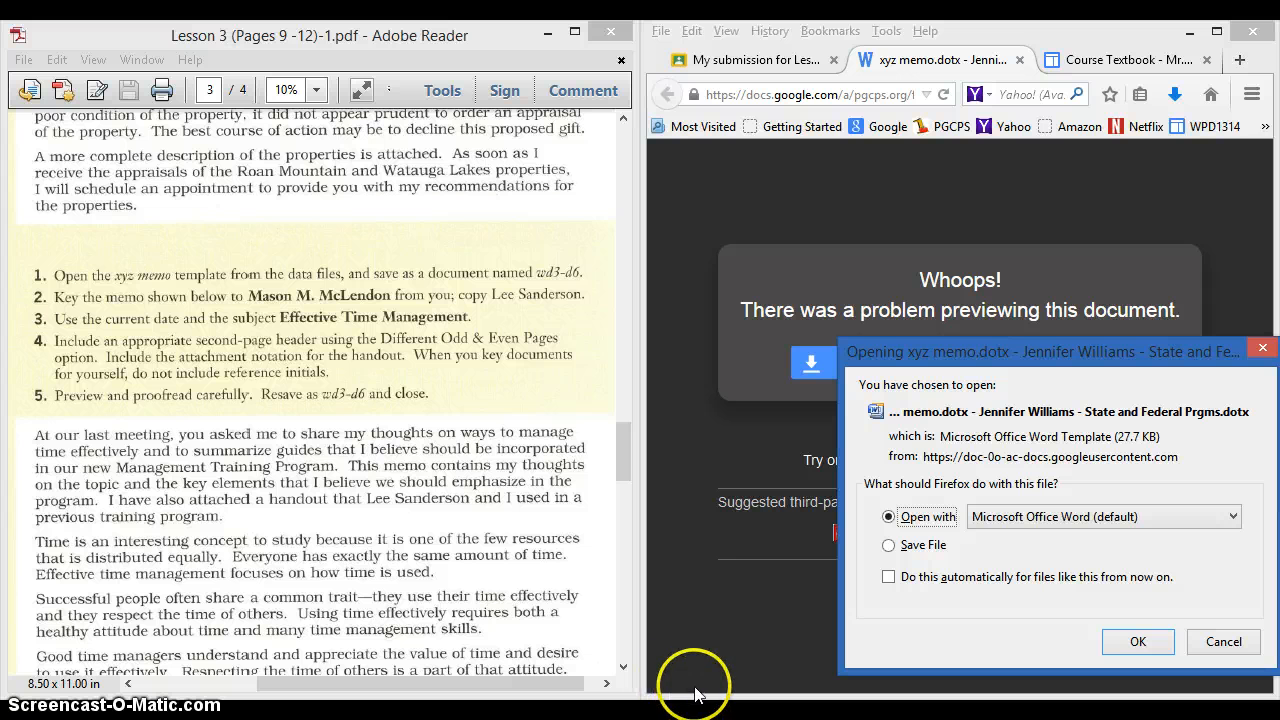
click(1139, 640)
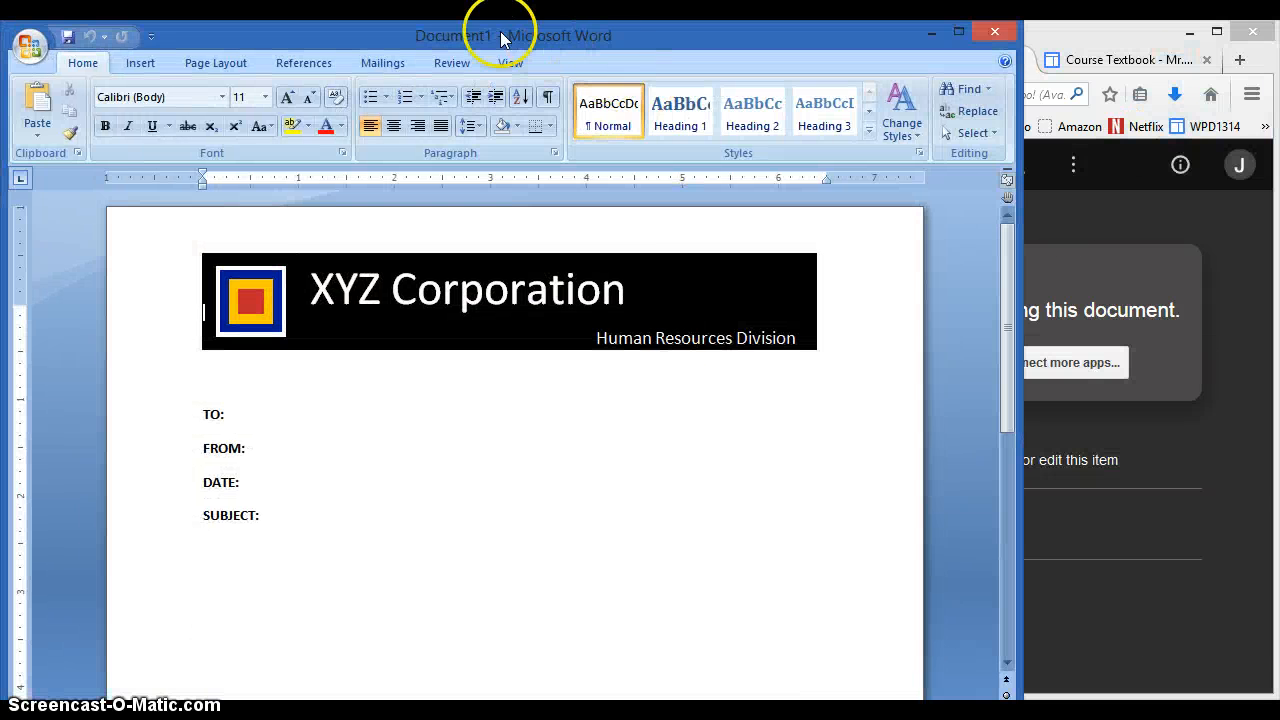
- Snap the new Document1 memo to the right half and minimize the wd03-d06.docx window
drag(478, 38, 1278, 38)
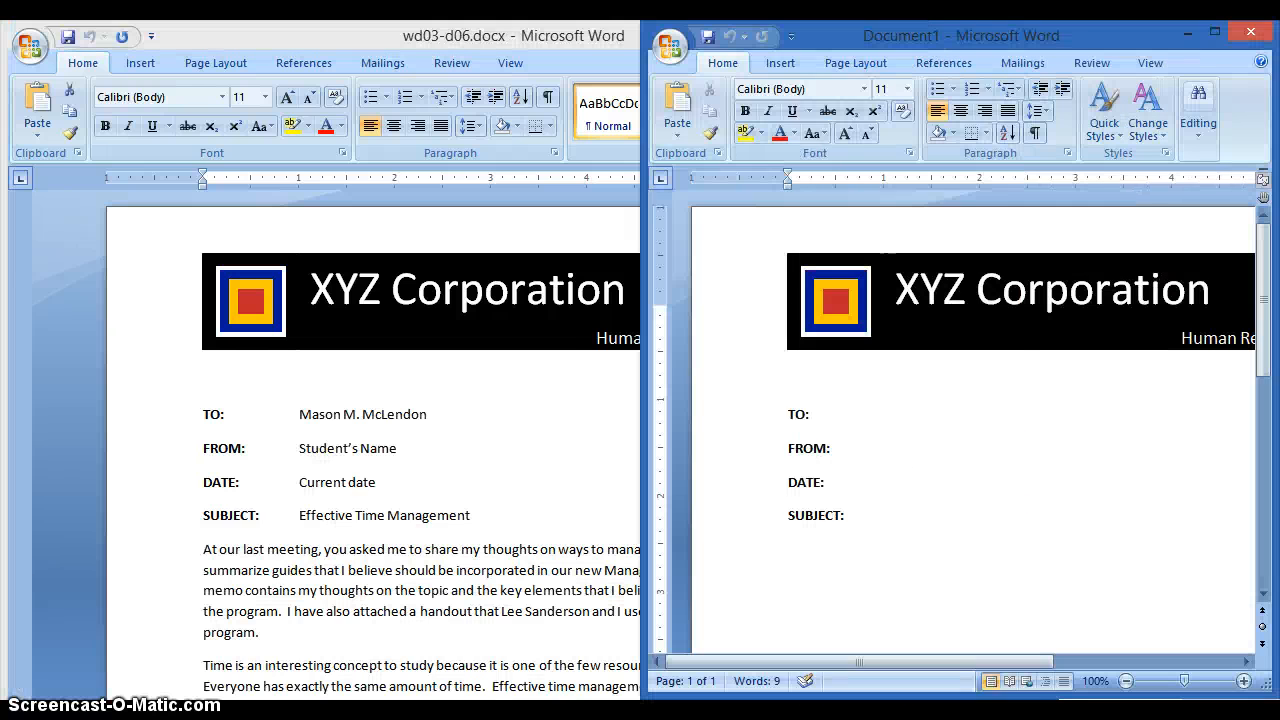
drag(540, 40, 848, 23)
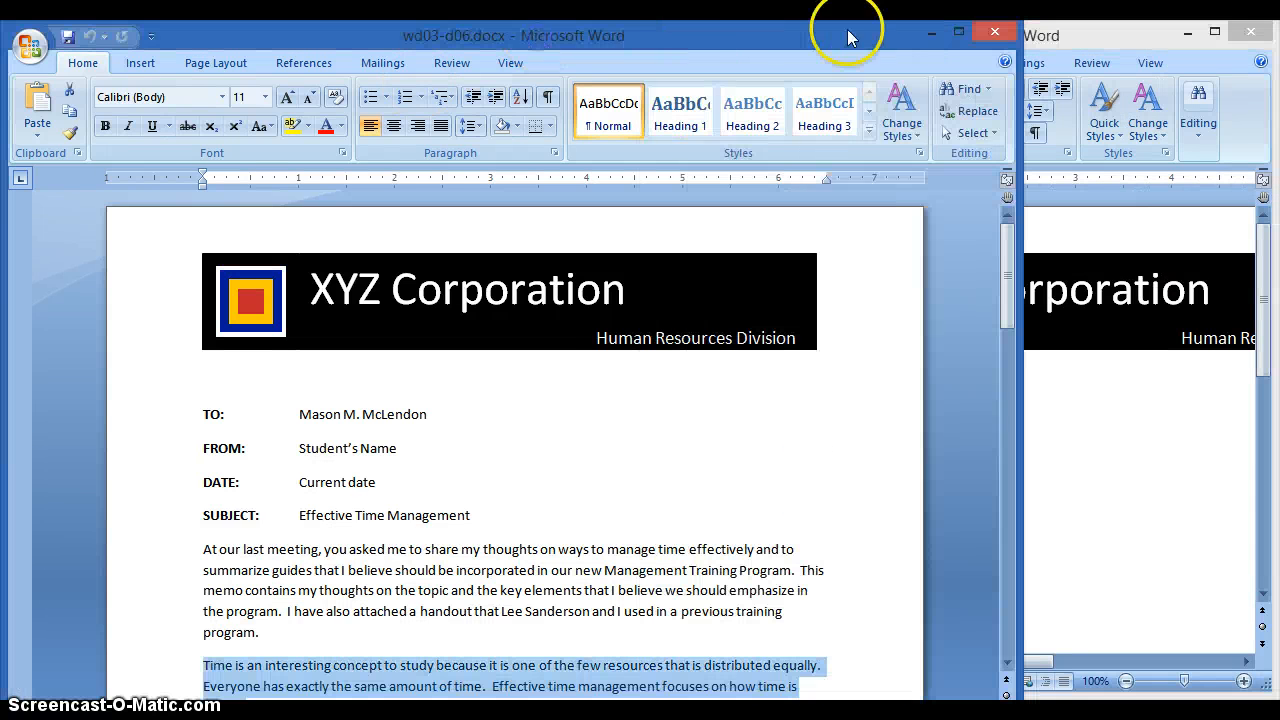
click(933, 25)
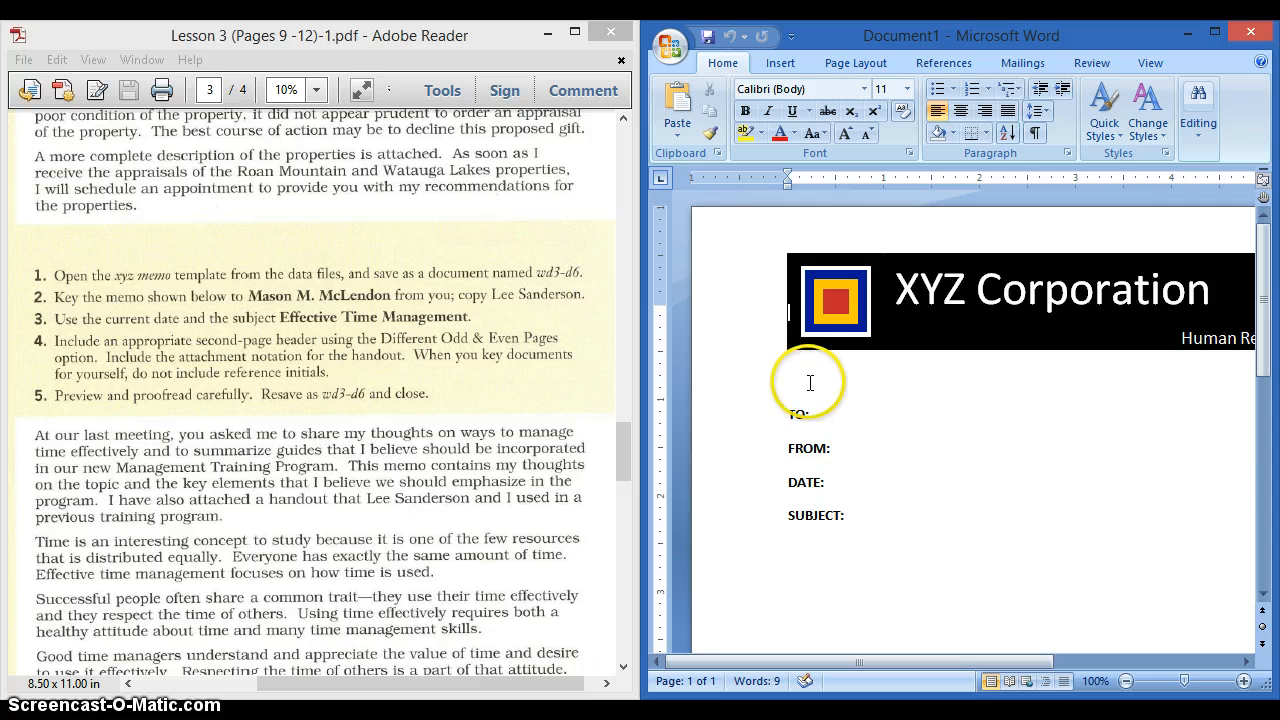
- Save the memo as a Word document named 1A wd3-doc6.docx in Documents
click(670, 46)
mouse_move(737, 220)
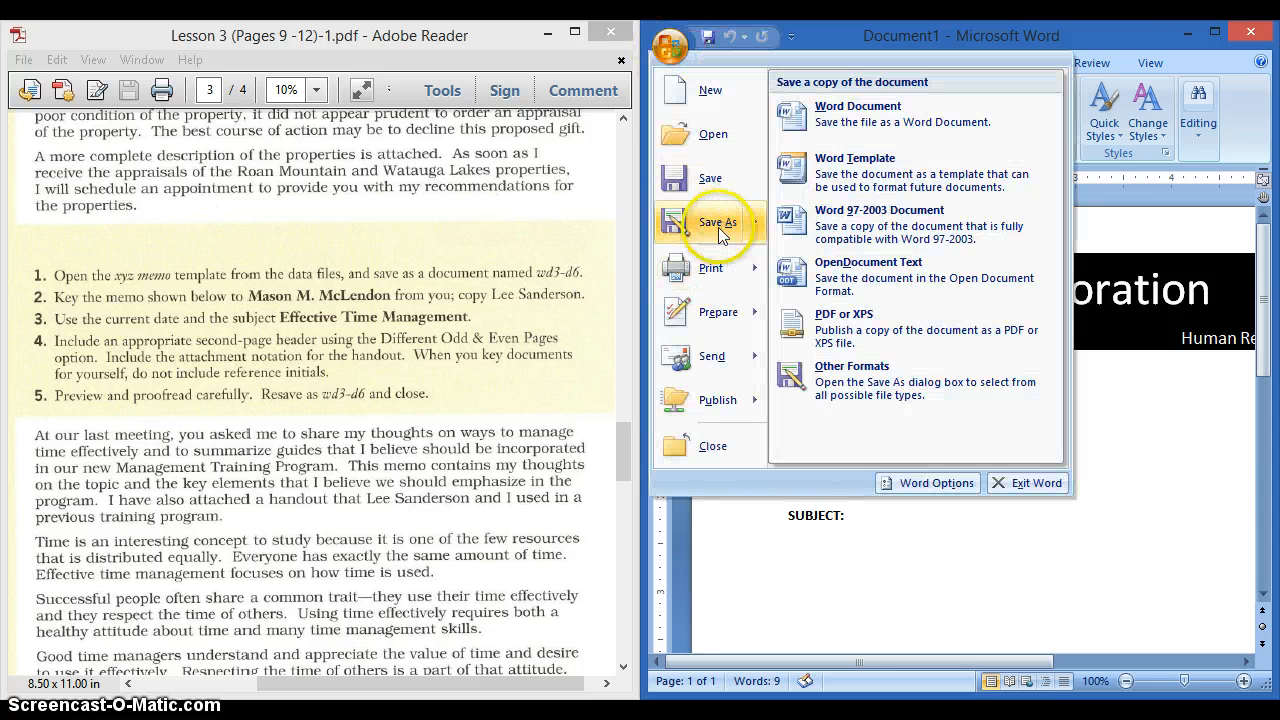
click(852, 112)
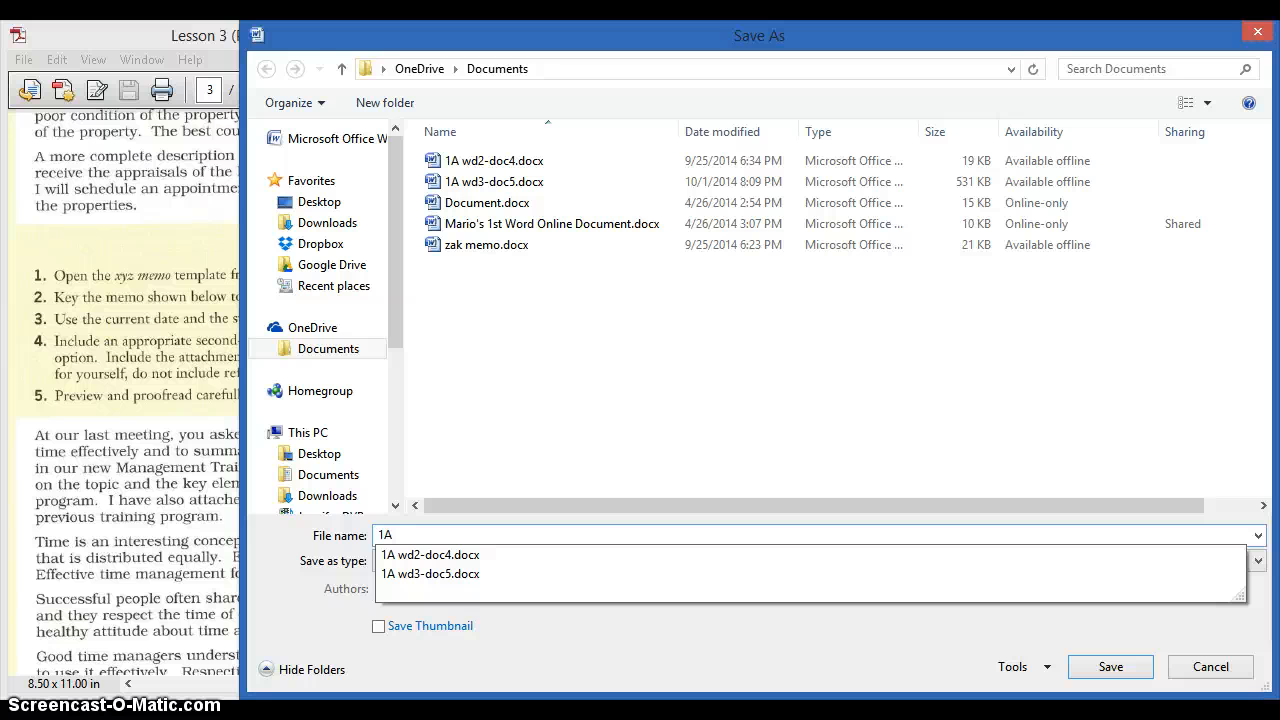
text(2d)
key(BackSpace)
text(wd3)
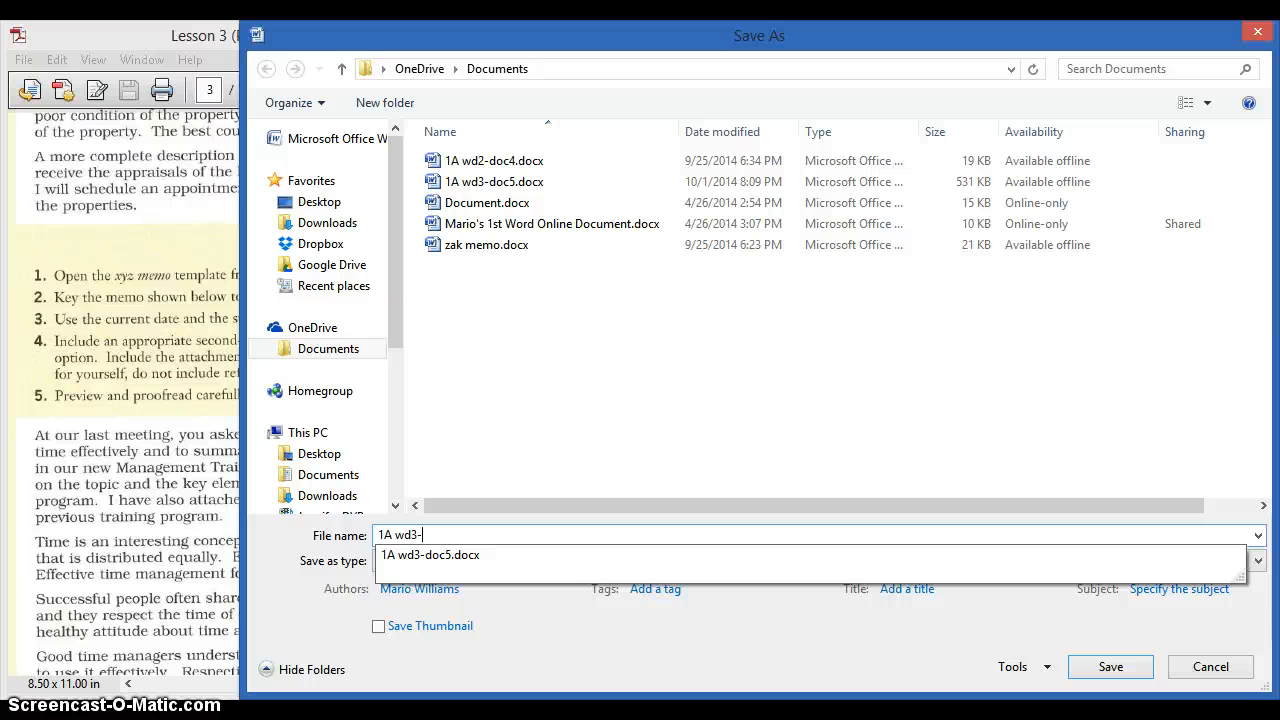
text(-doc6)
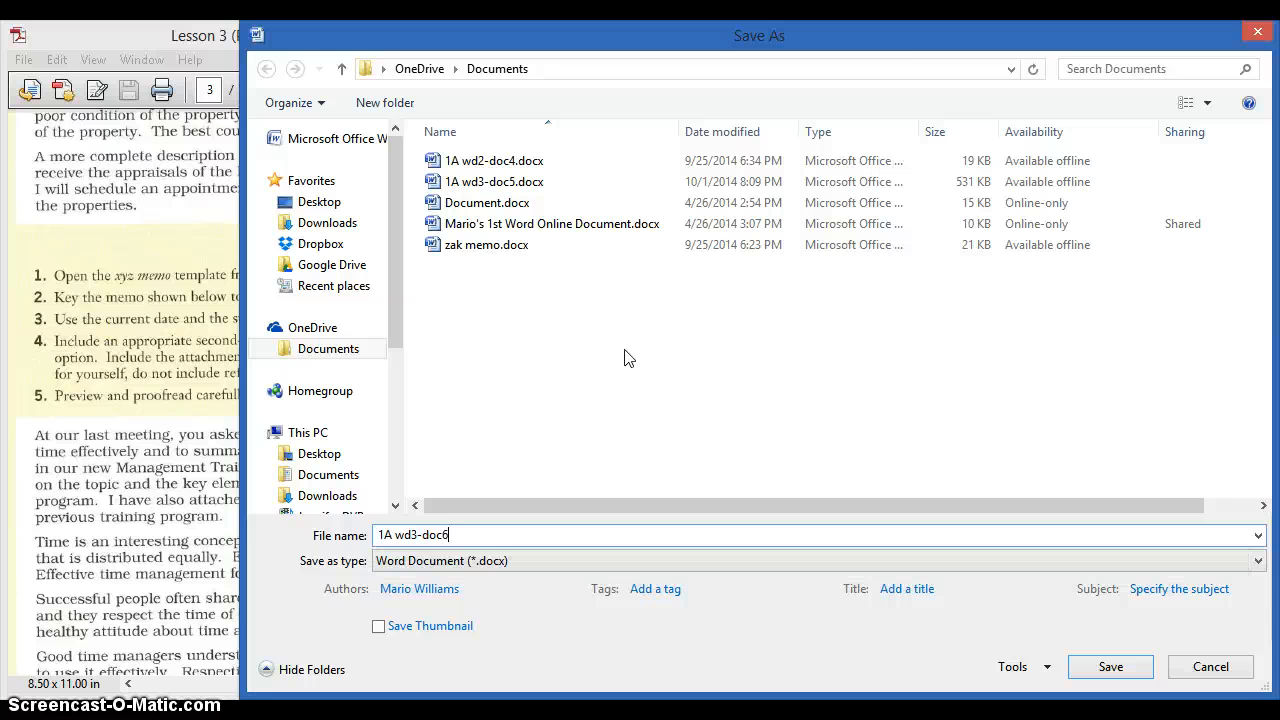
key(Return)
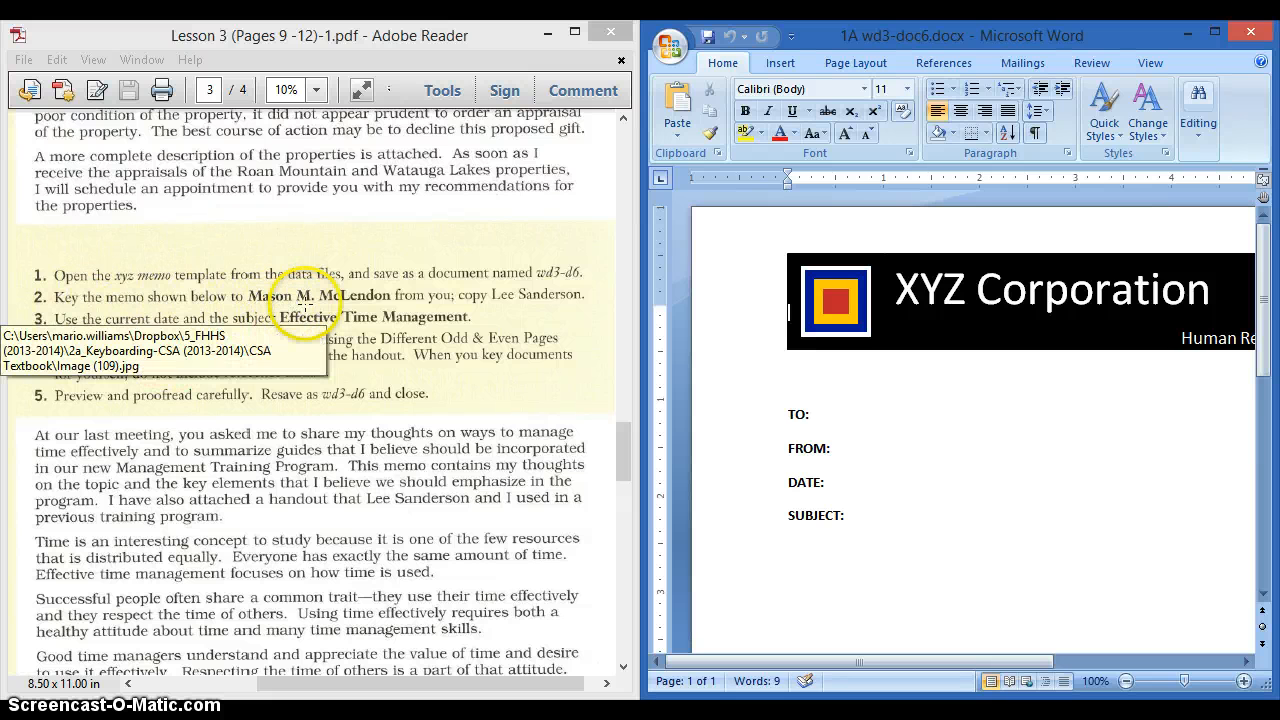
- Enter the recipient's name after TO: and the sender's name after FROM:, then maximize Word
click(884, 416)
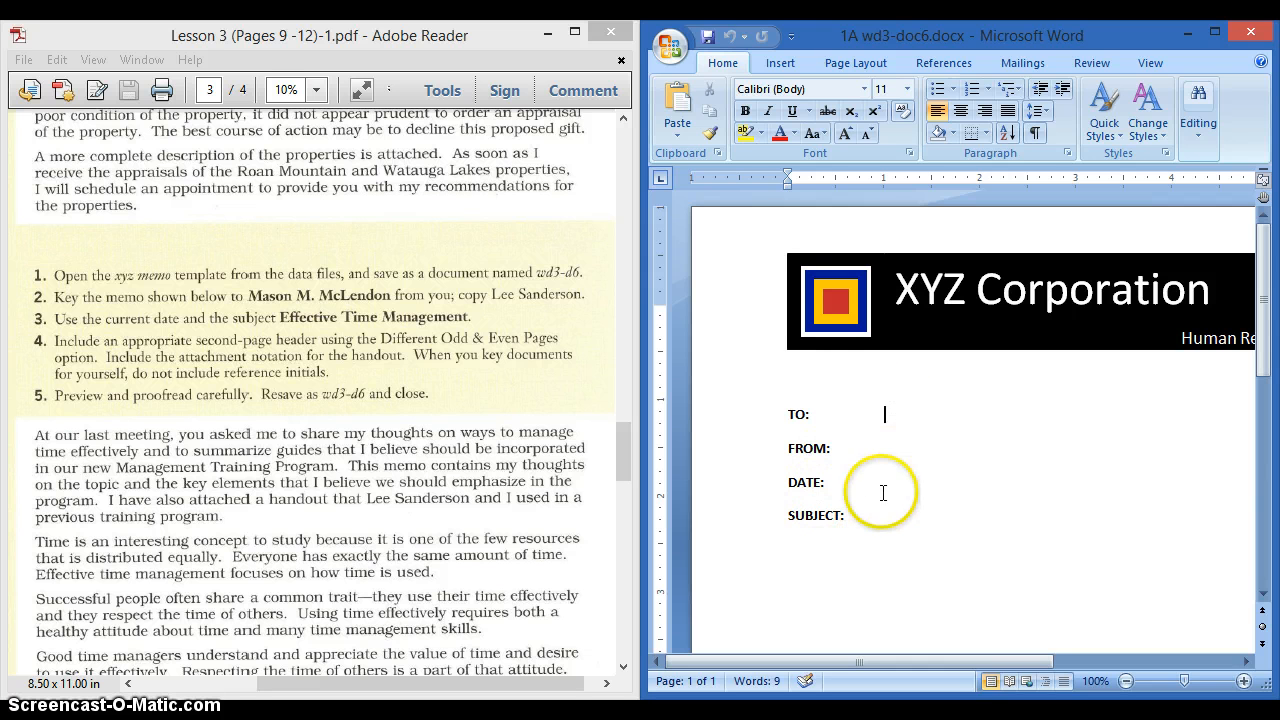
click(896, 413)
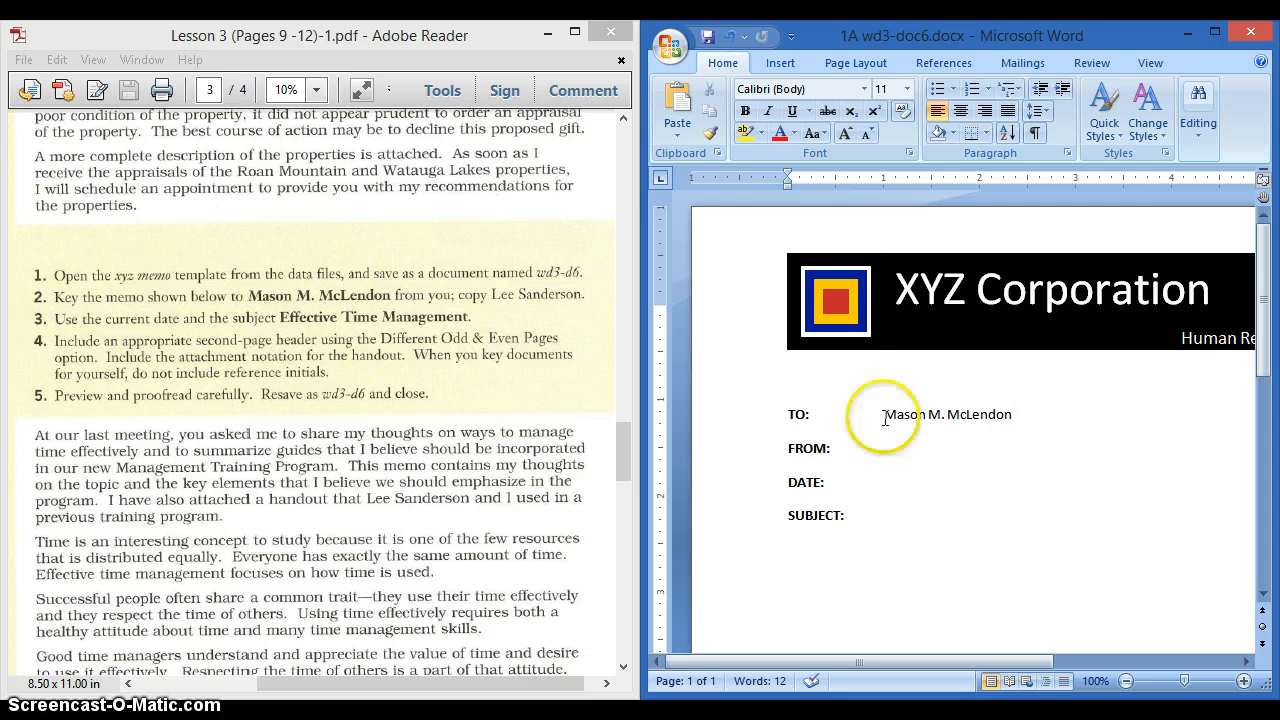
click(891, 450)
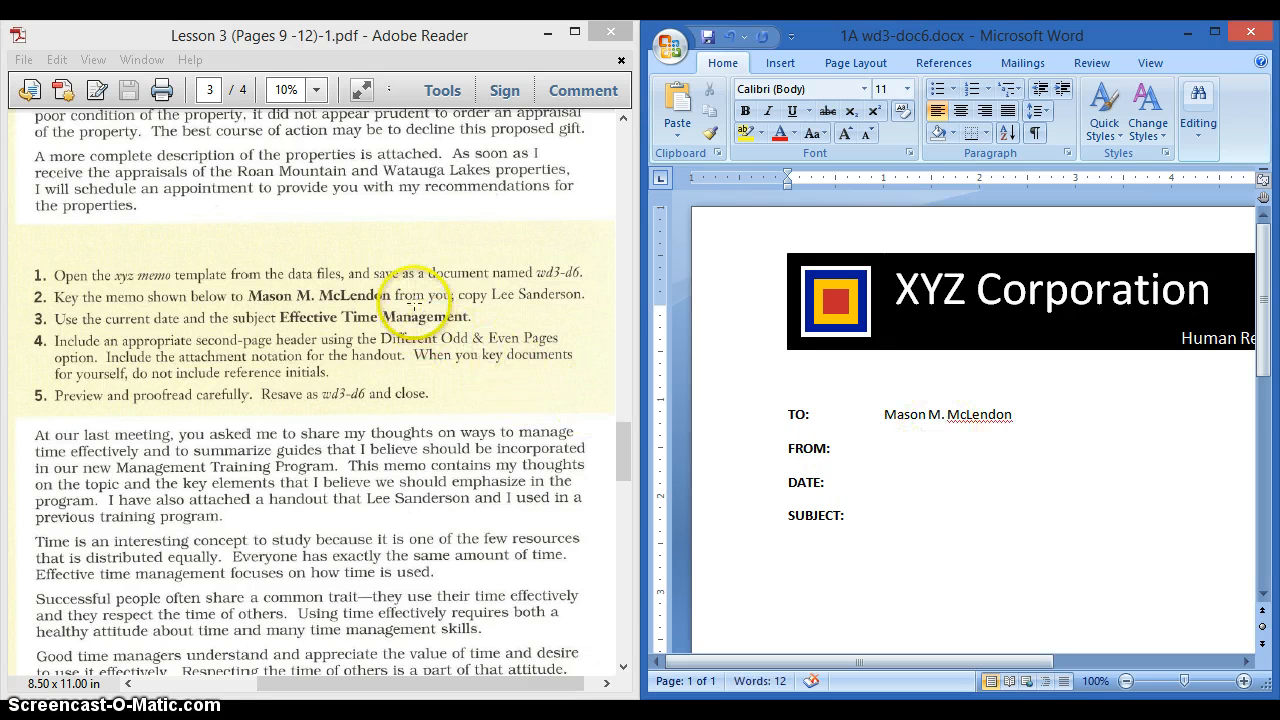
click(889, 451)
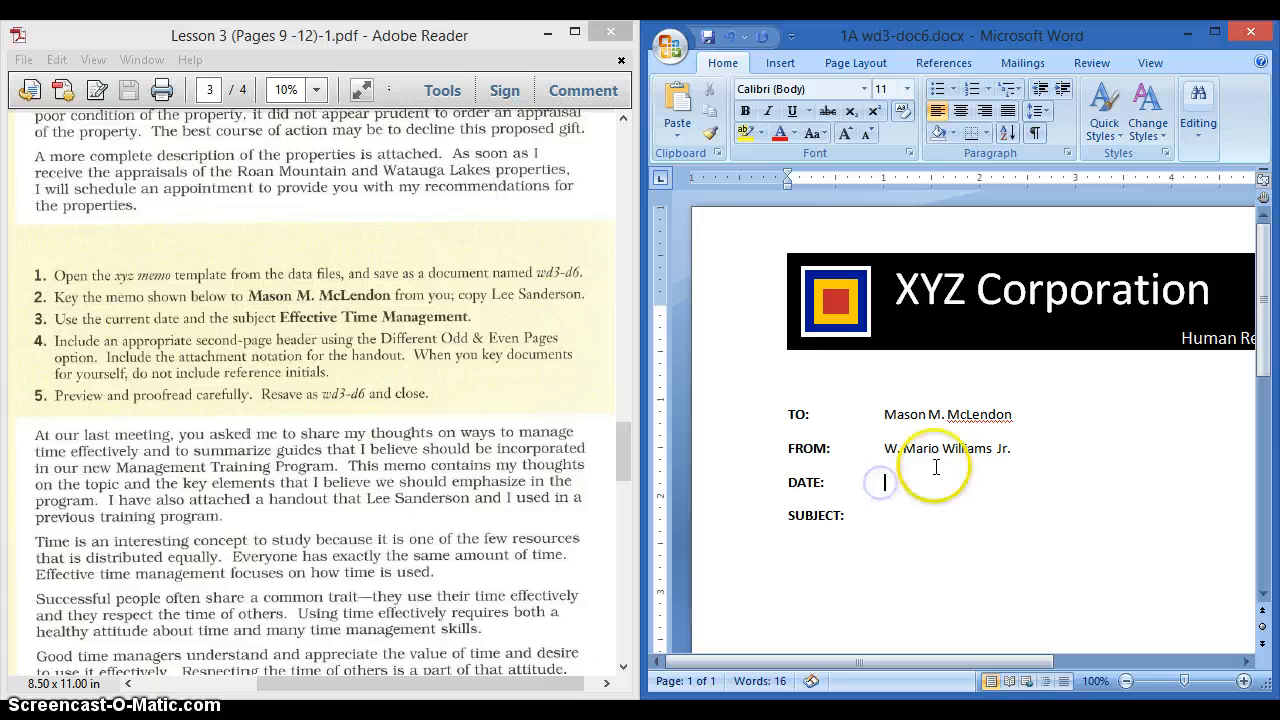
click(1215, 32)
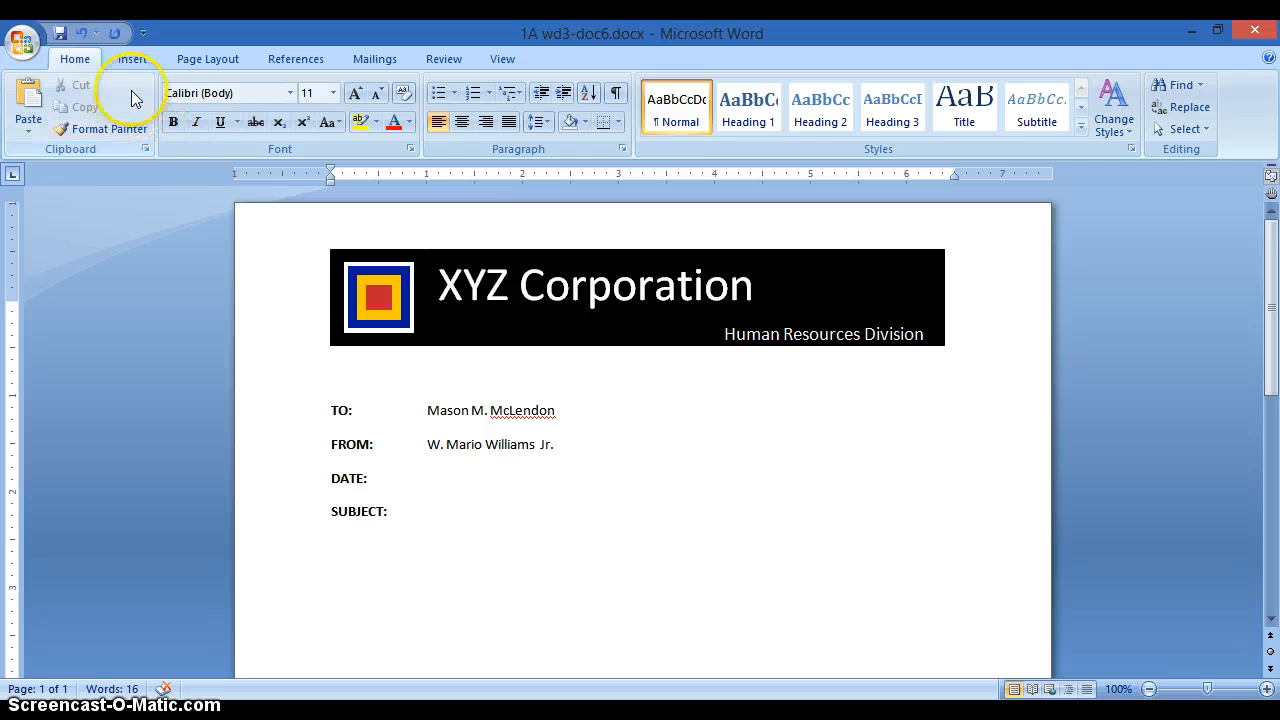
- Insert the date on the DATE line using the 'October 1, 2014' format
click(131, 60)
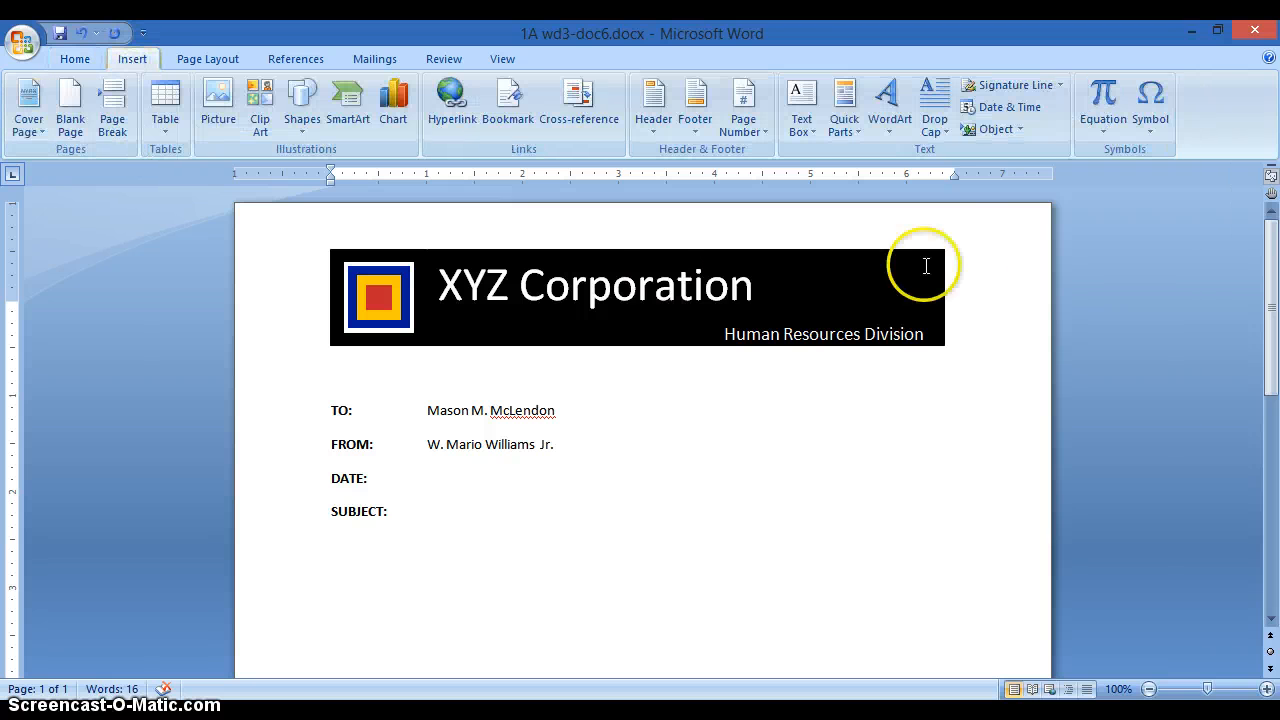
click(1018, 112)
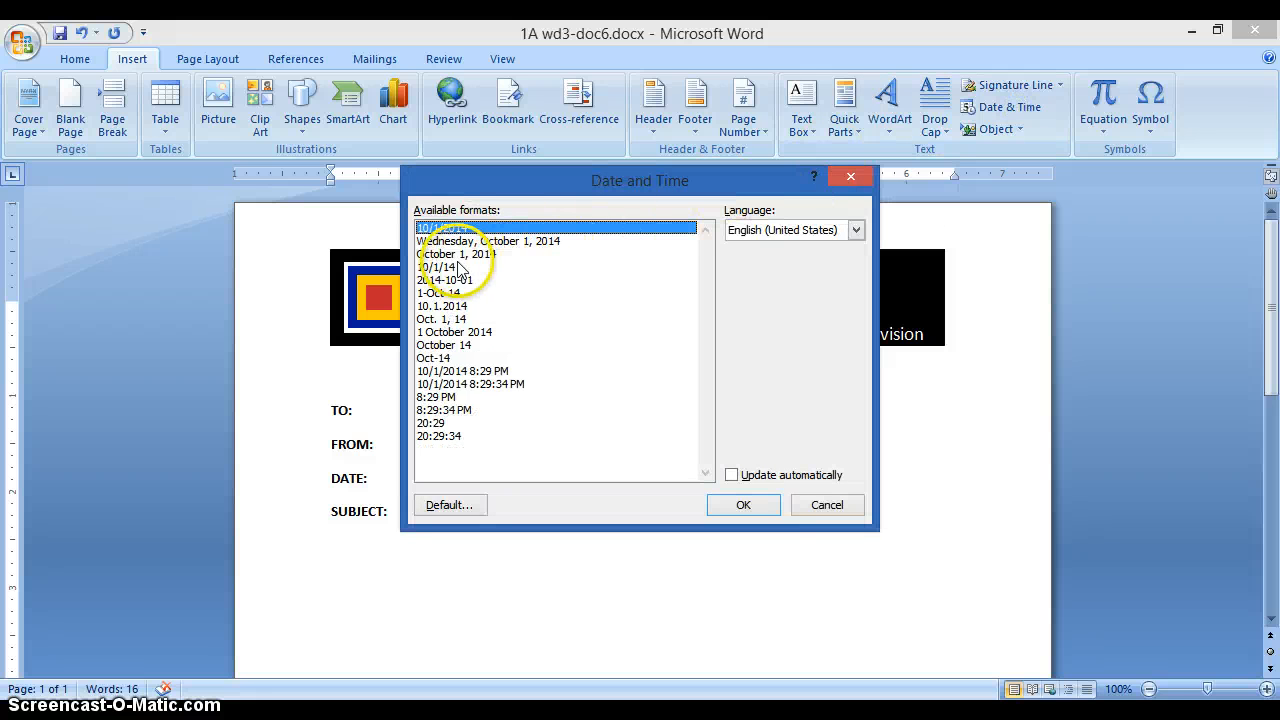
click(455, 254)
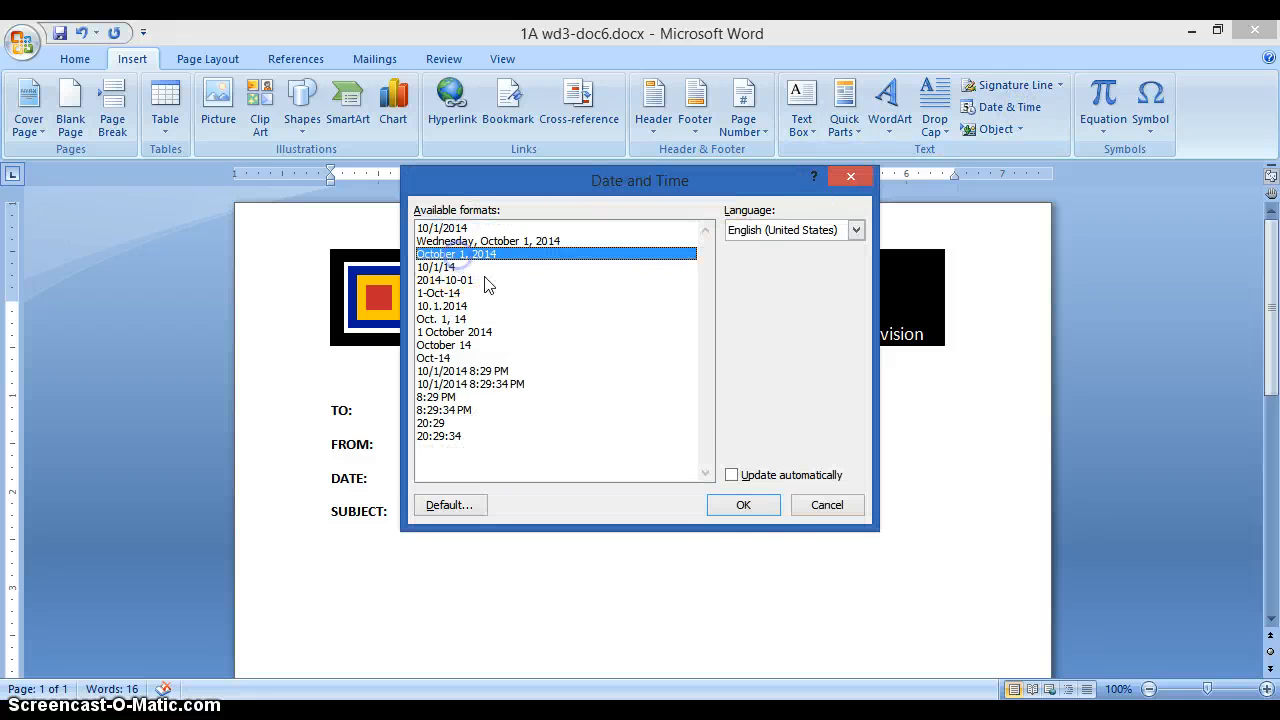
click(743, 505)
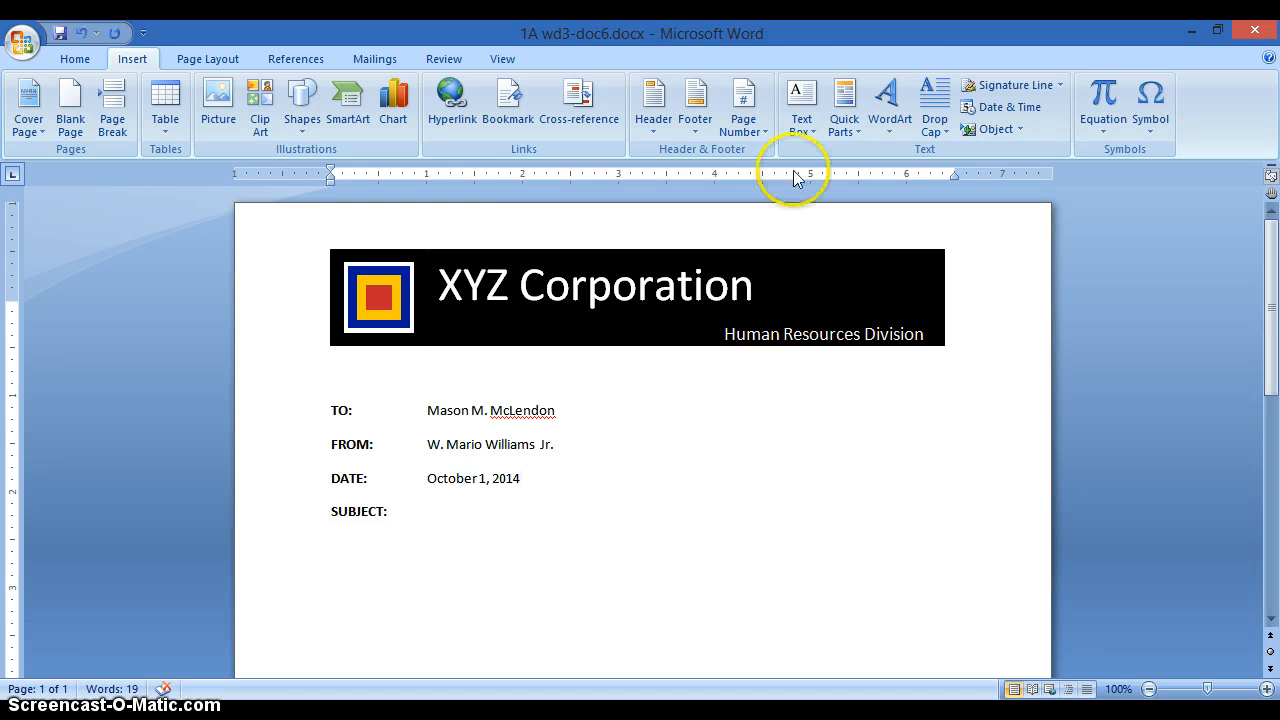
- Type 'Effective Time Management' after SUBJECT: in non-bold text, correcting the misspelling
drag(614, 34, 1274, 52)
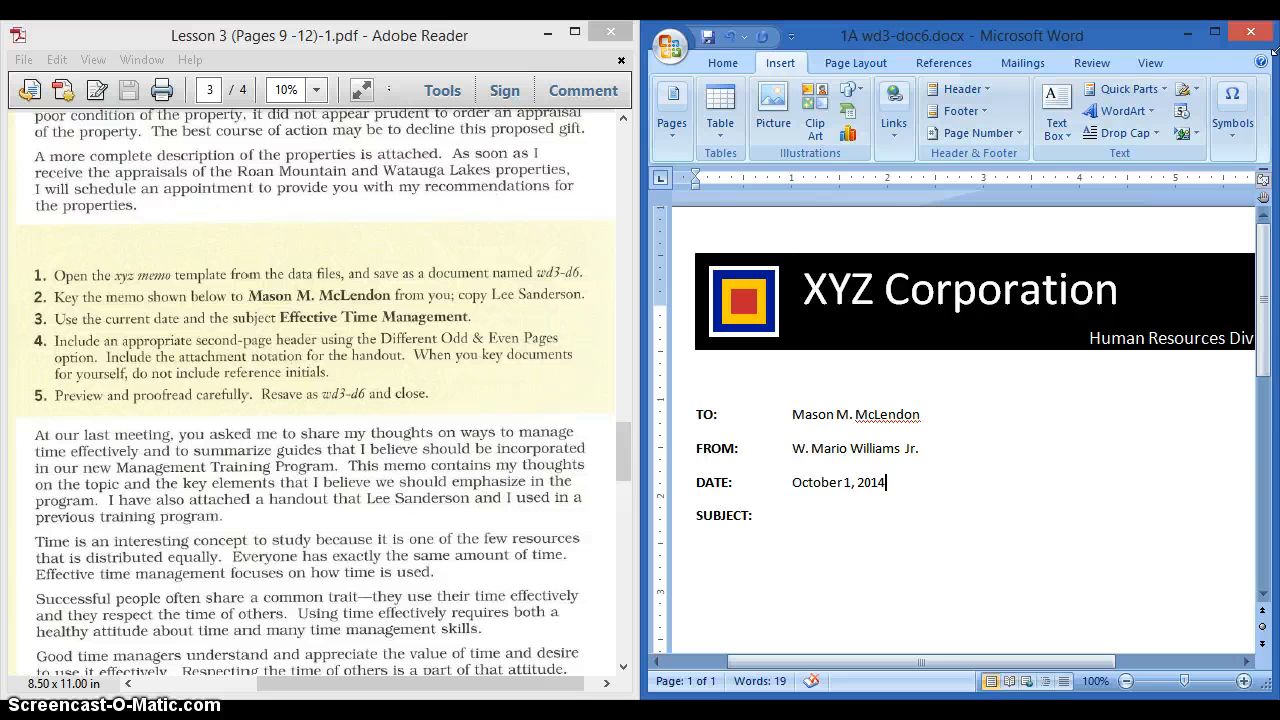
click(802, 518)
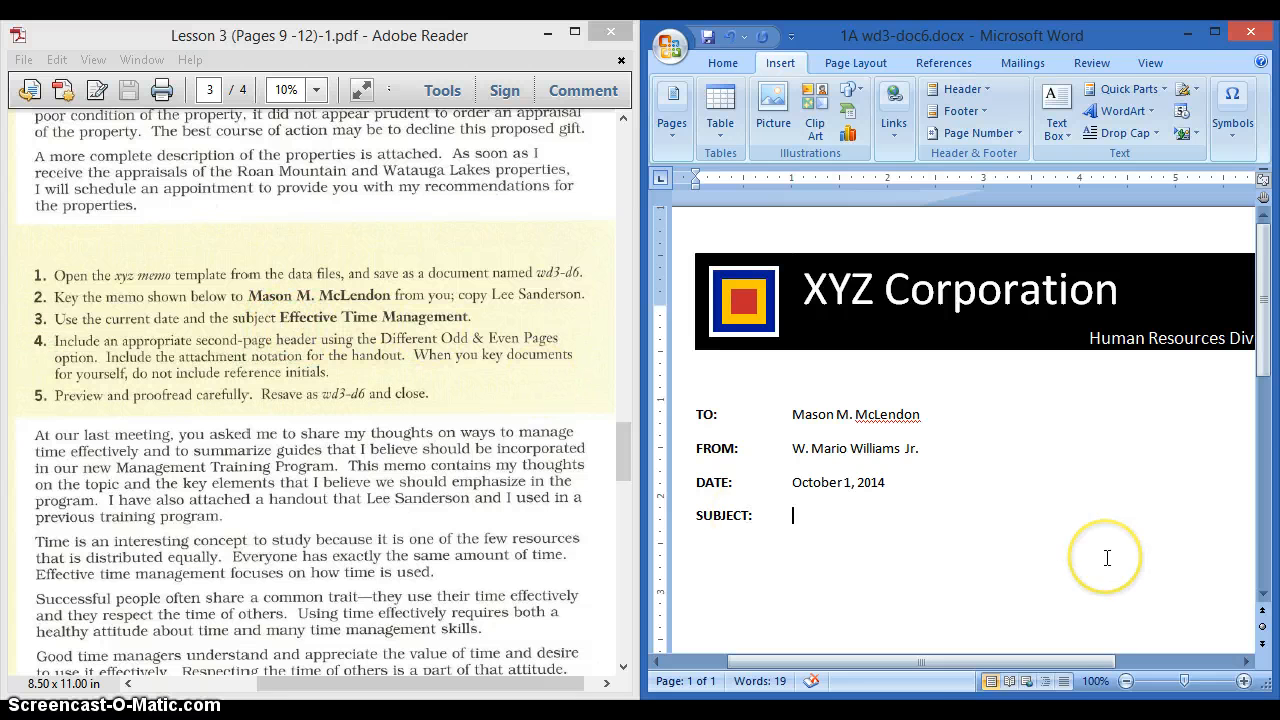
text(Effe)
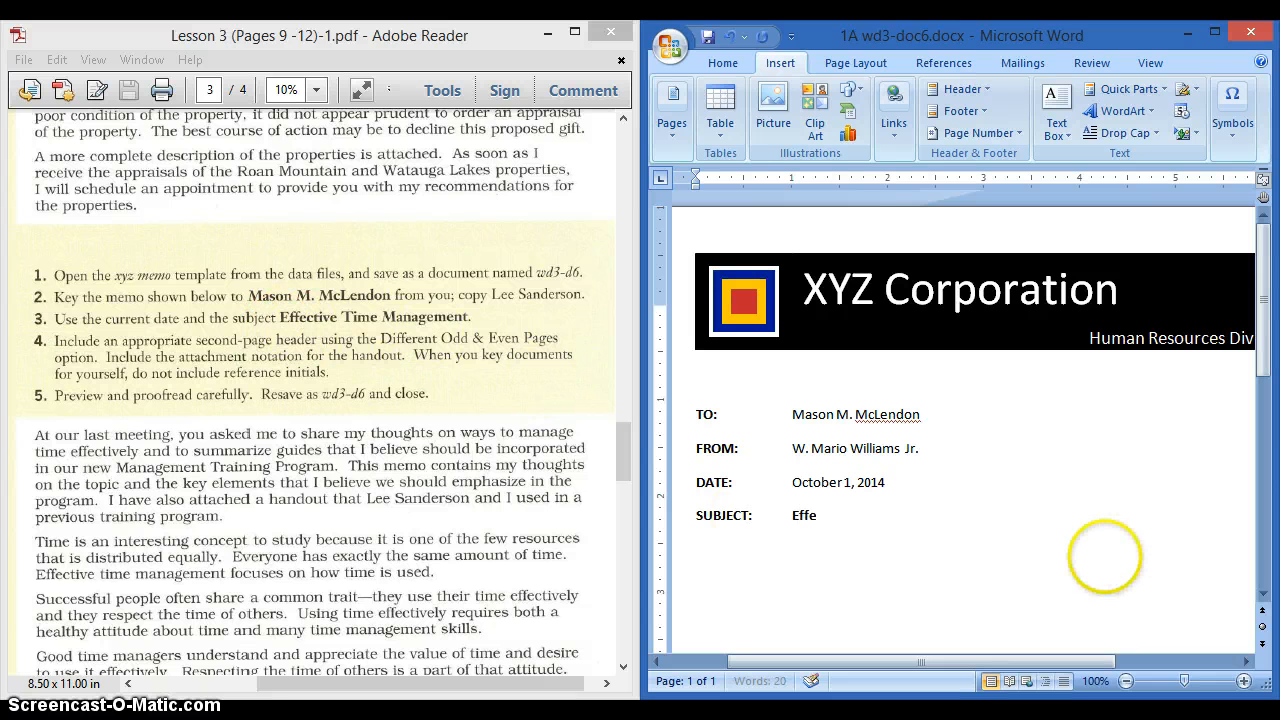
text(ctive Time Managment)
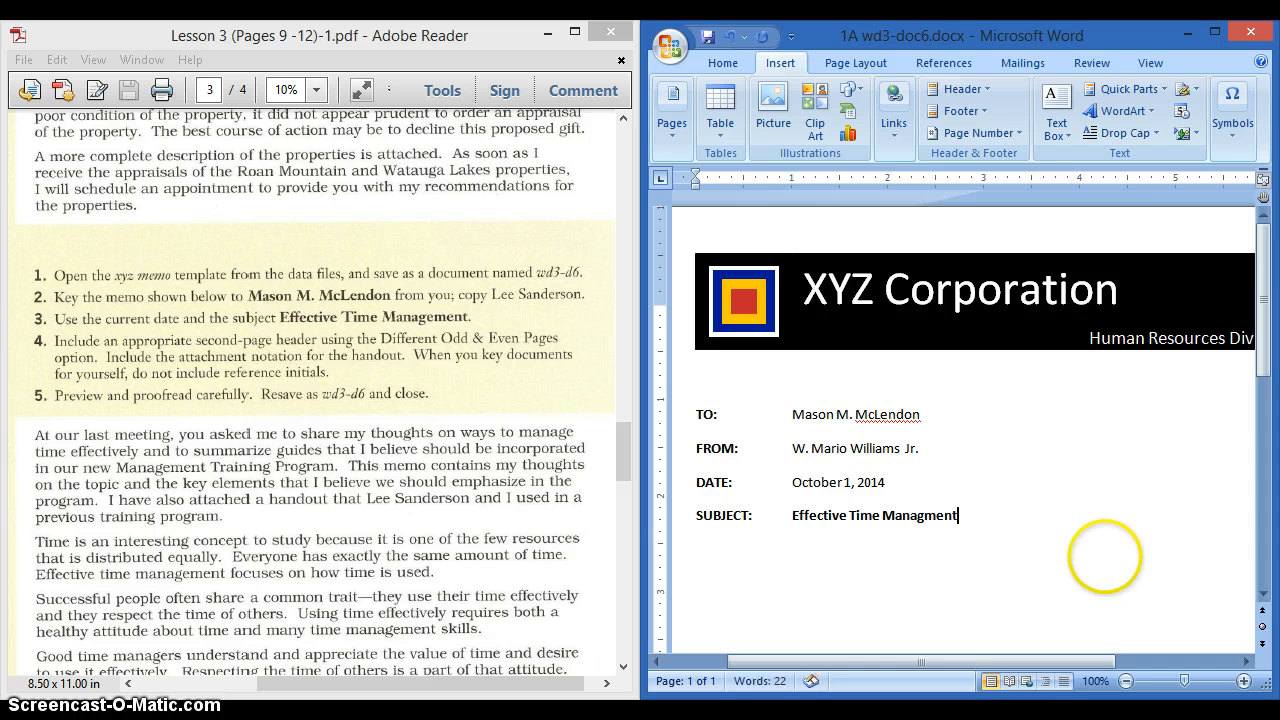
drag(977, 530, 792, 527)
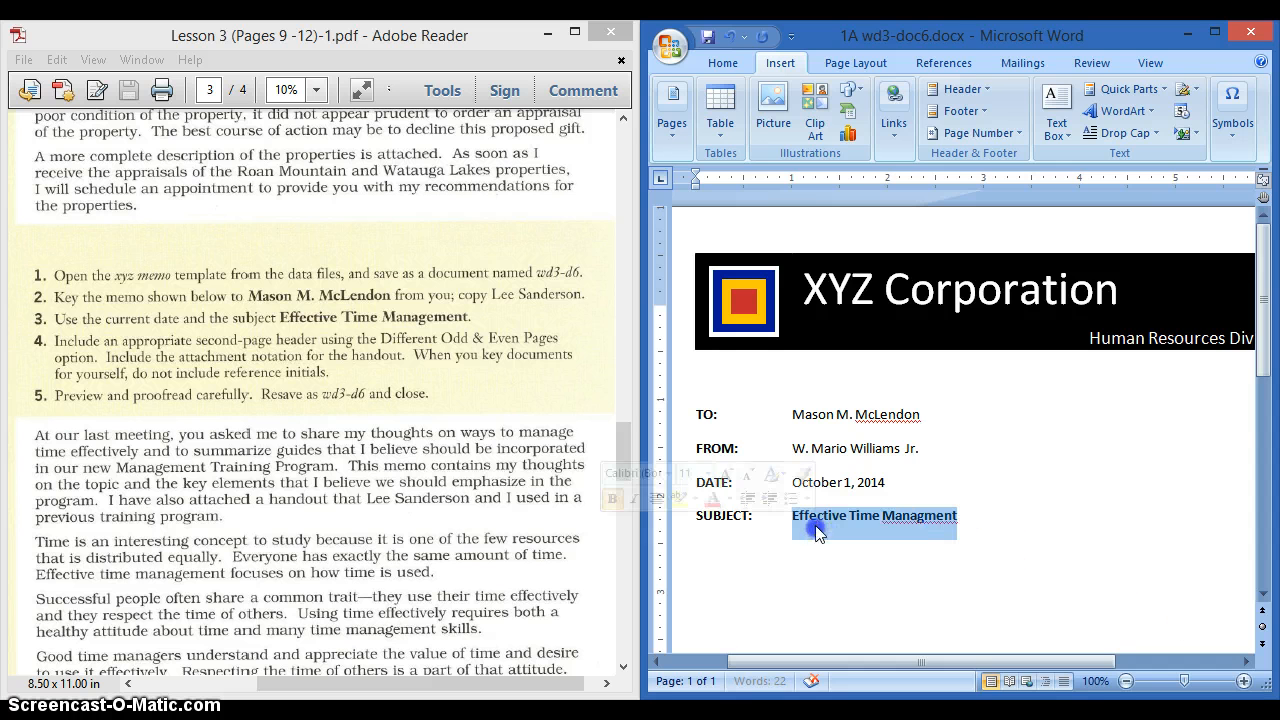
key(ctrl+b)
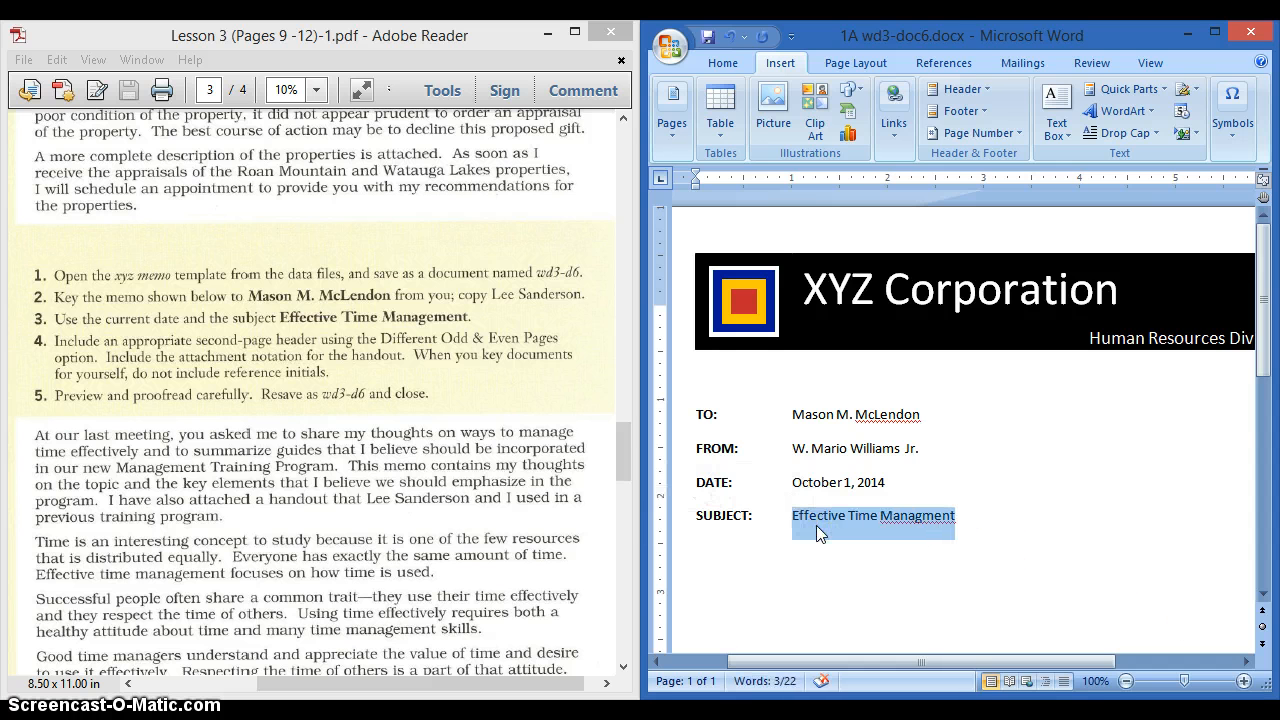
click(921, 517)
text(e)
click(998, 521)
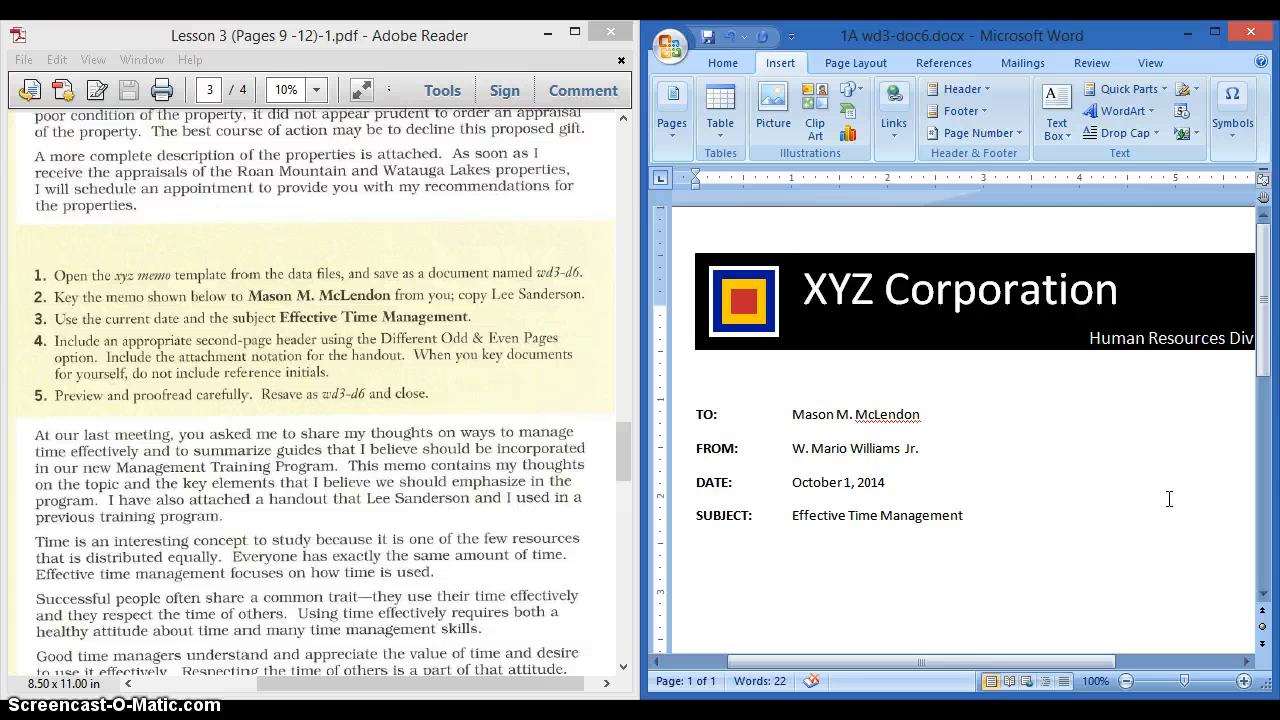
key(Return)
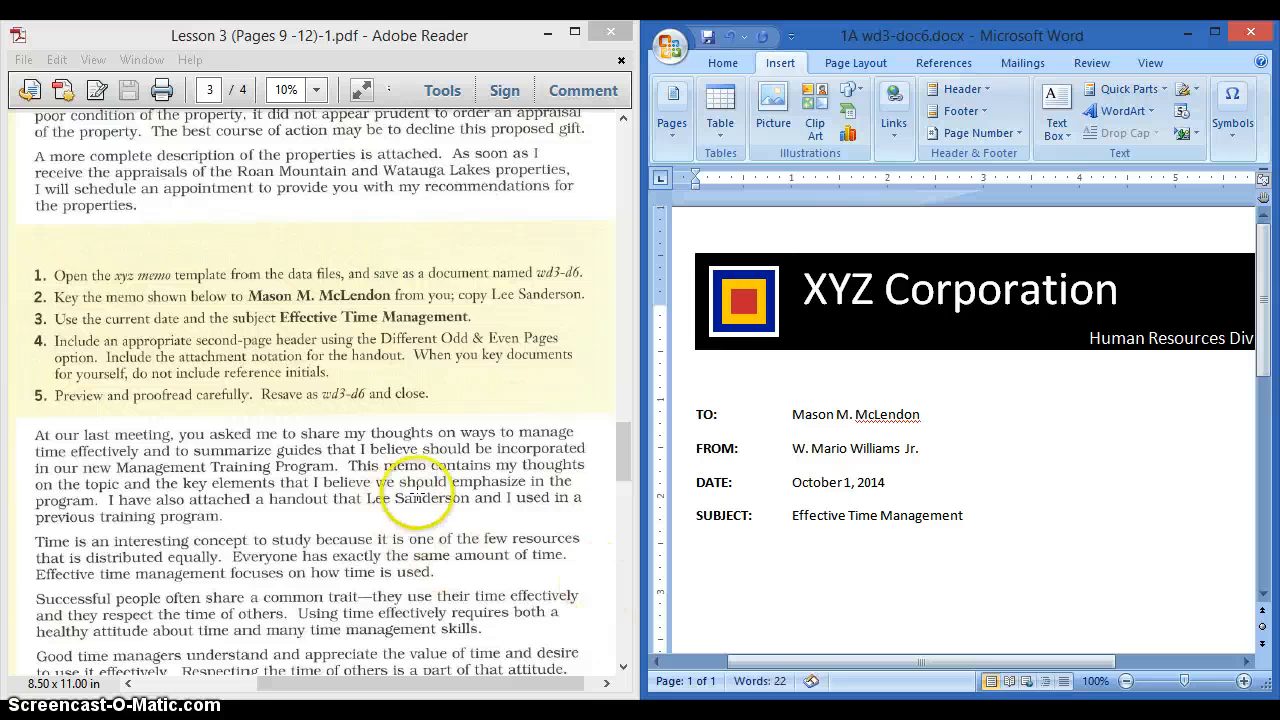
- Key the memo body starting 'At our last m…', checking it against the wd03-d06.docx sample
drag(622, 447, 628, 490)
click(722, 552)
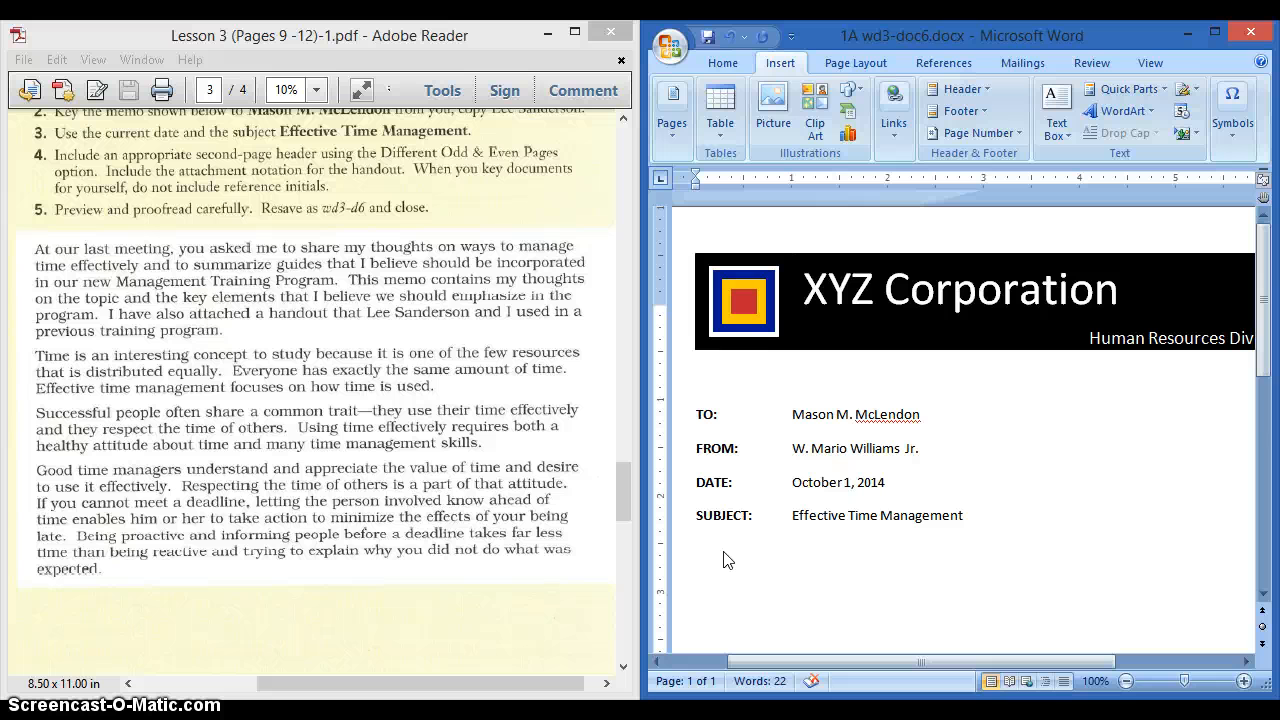
text(At our last m)
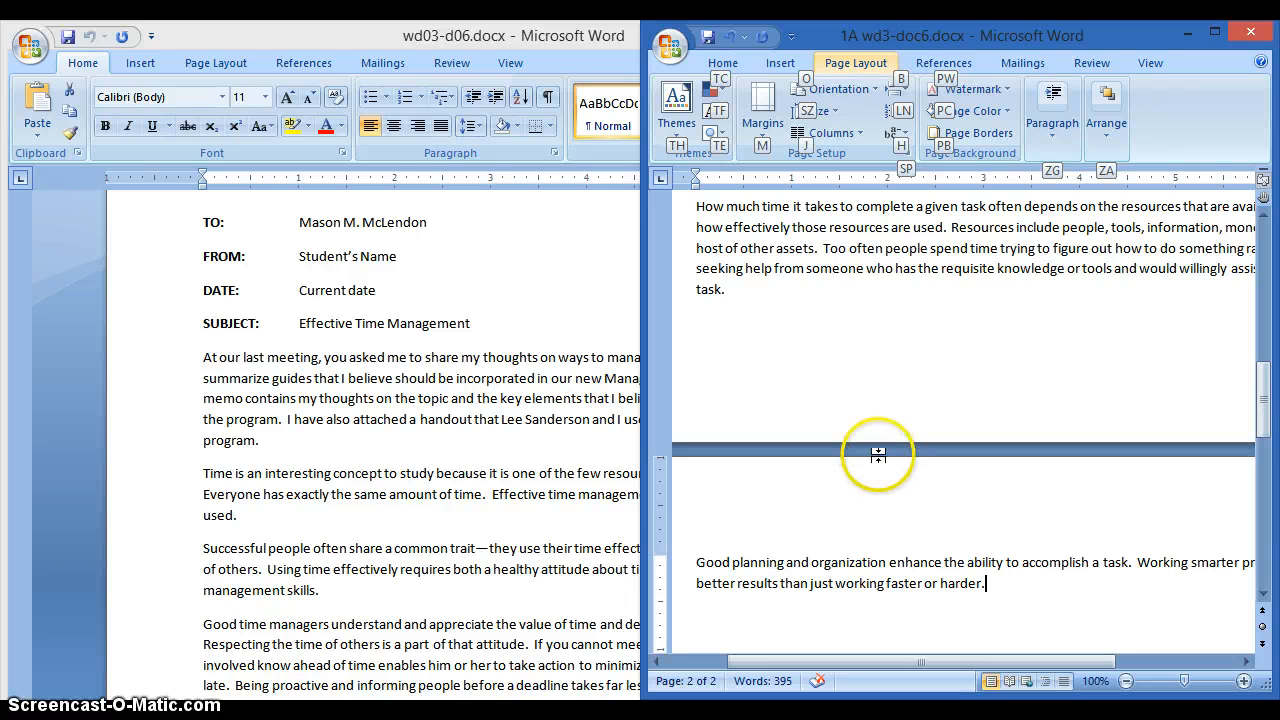
drag(1264, 400, 1264, 445)
click(335, 362)
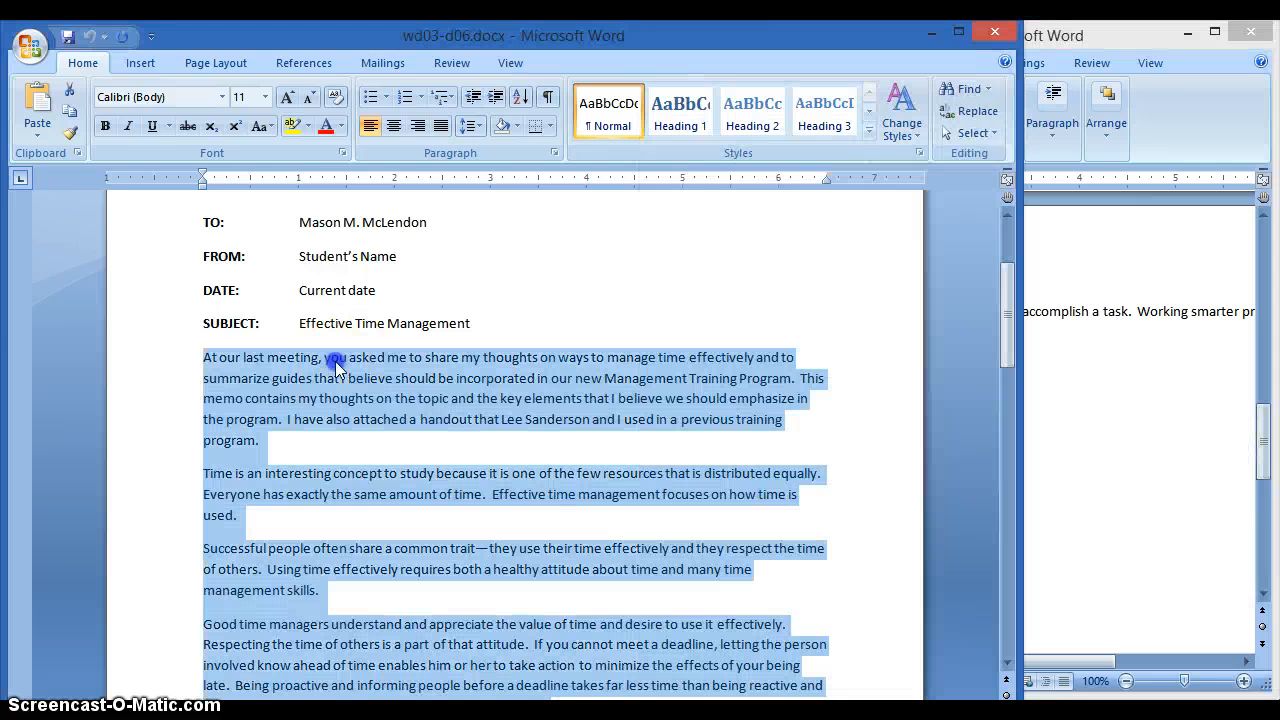
click(931, 32)
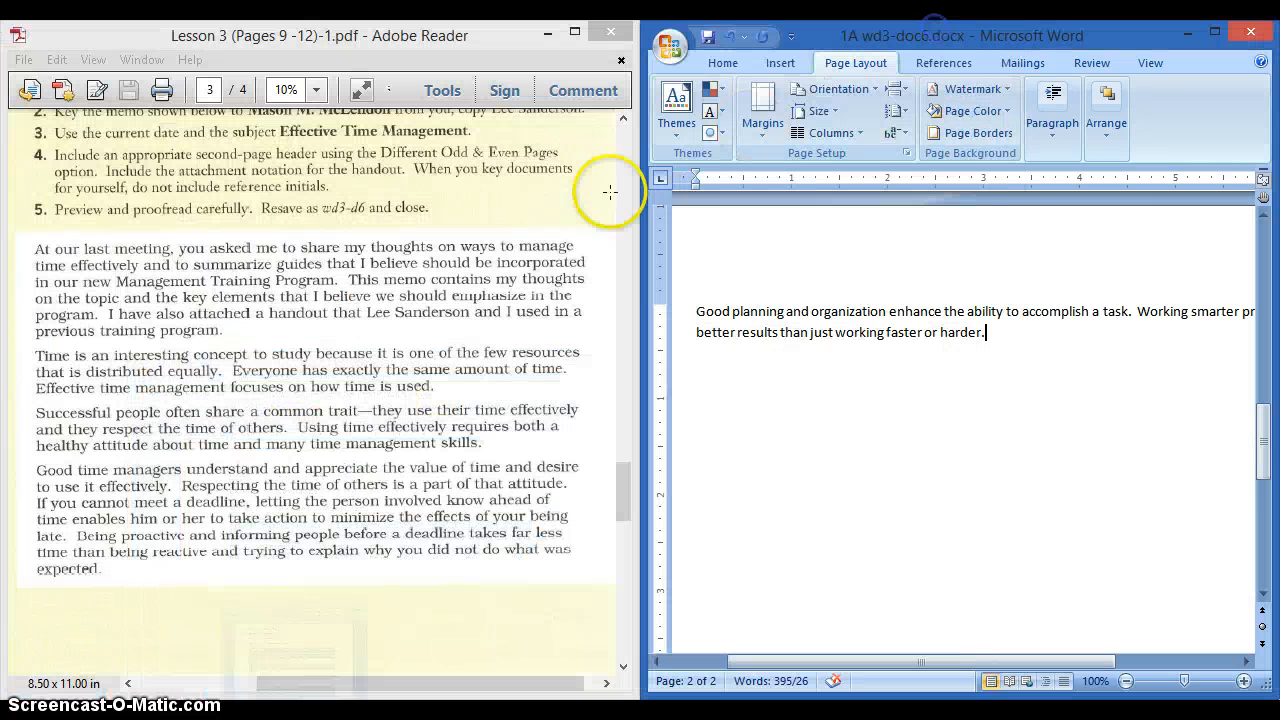
- Scroll the lesson PDF to page 4, showing the 'Specific guides' paragraph and numbered list
click(413, 352)
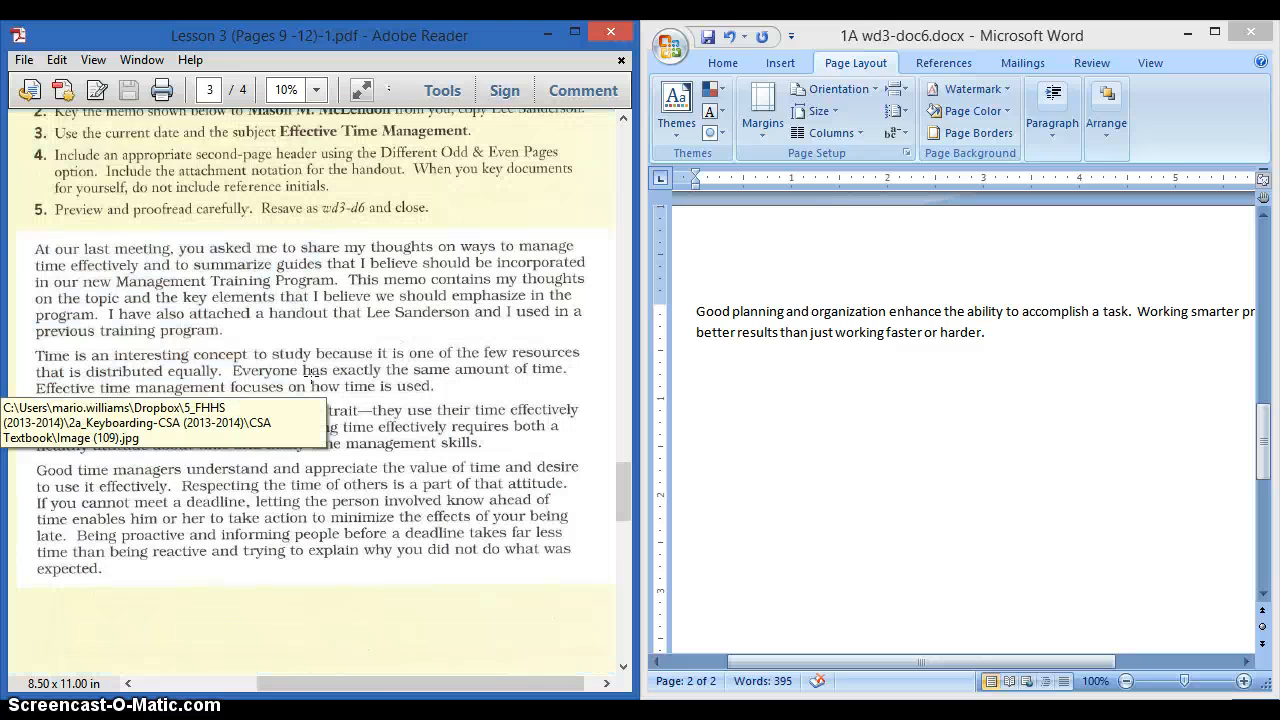
scroll(344, 373, down, 6)
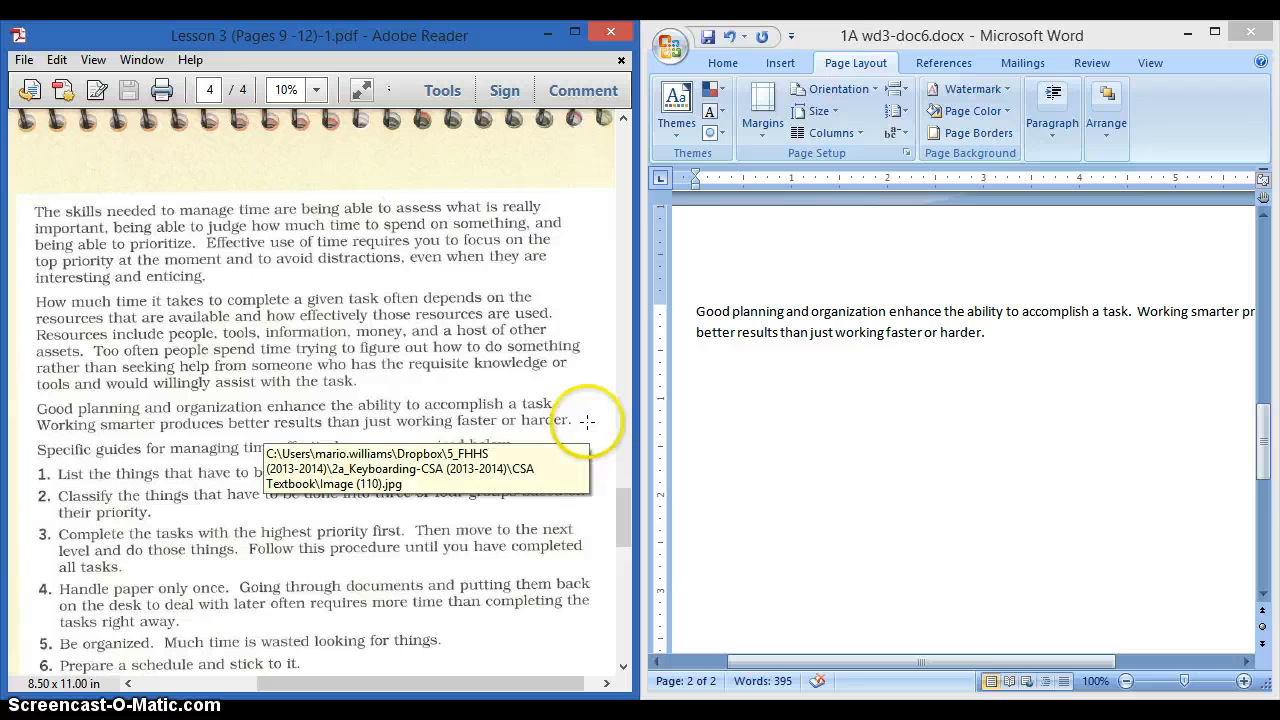
scroll(356, 366, down, 3)
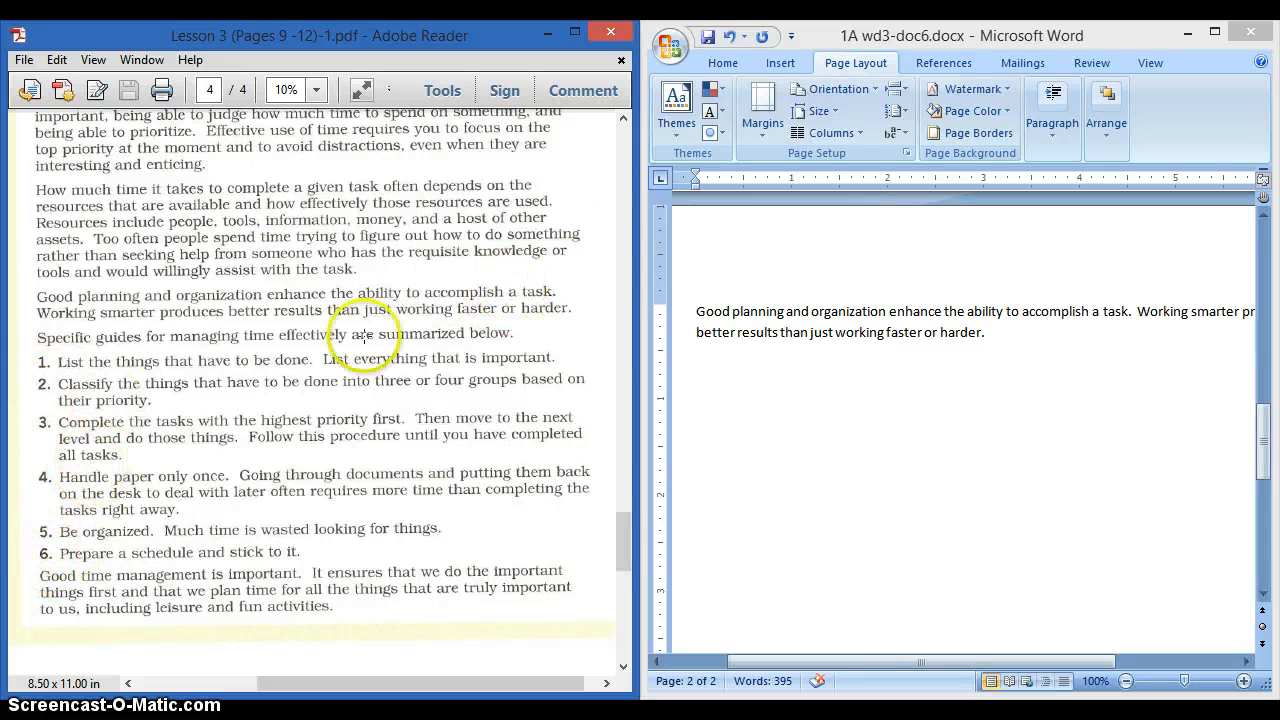
- After 'harder.', add the paragraph 'Specific guides for managing time effectively are summarized below.' plus an empty line
click(993, 338)
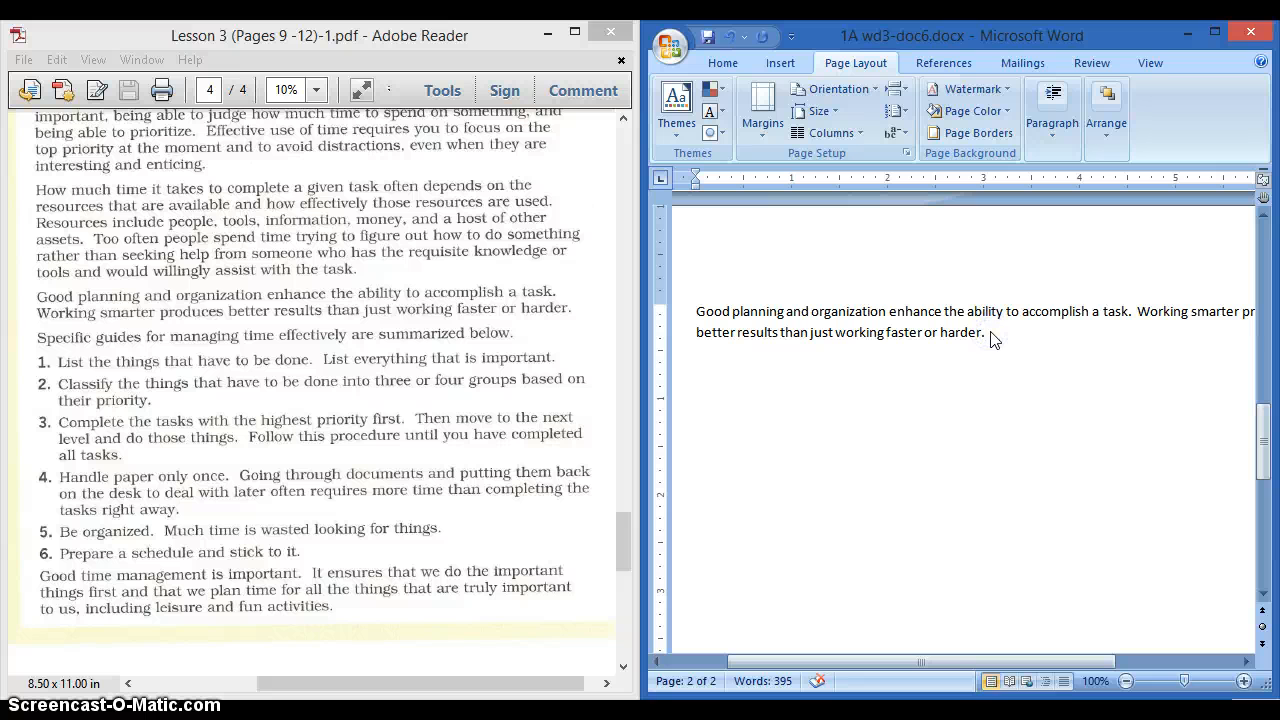
key(Return)
text(Specific guide)
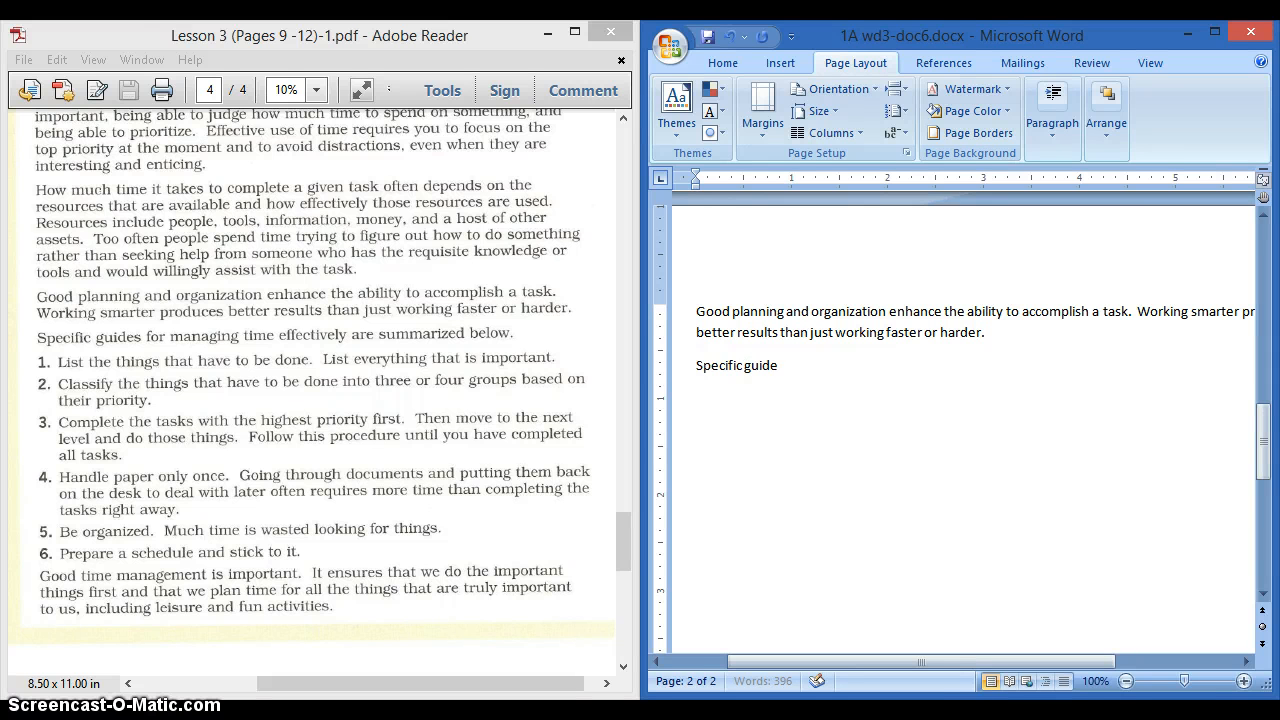
text(s for managing time effecti)
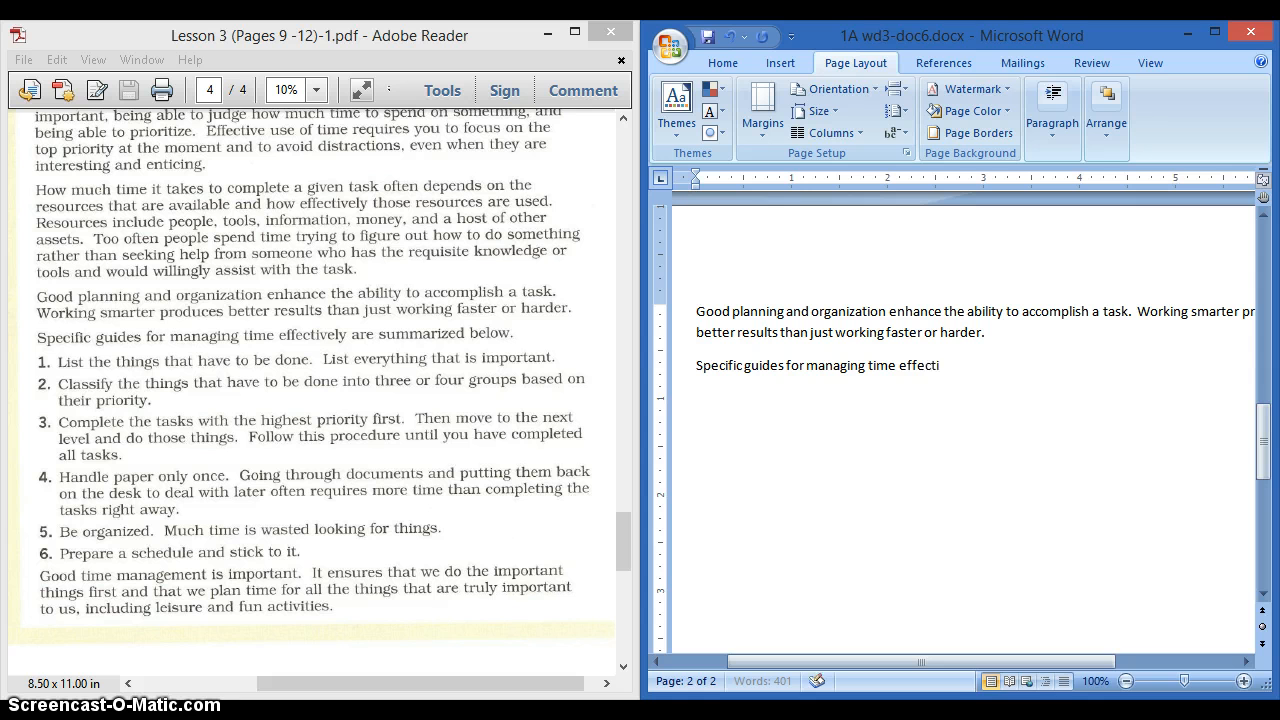
text(vel)
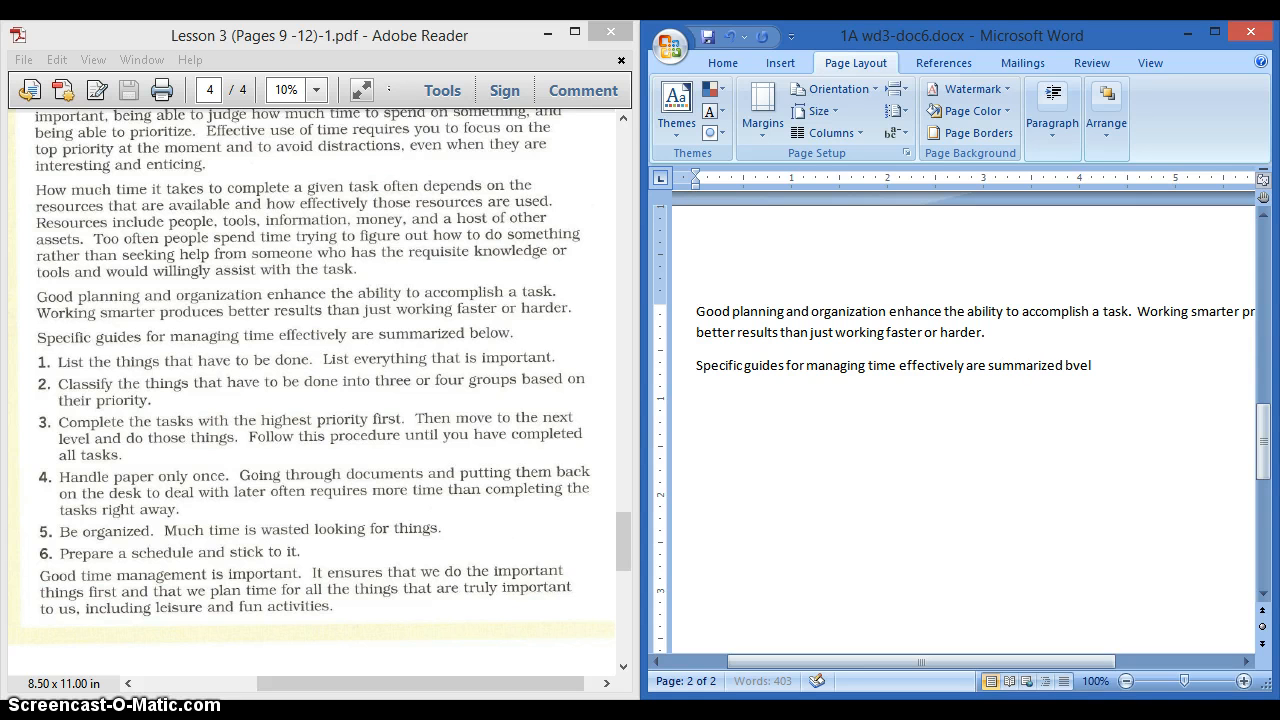
key(BackSpace)
key(BackSpace)
key(BackSpace)
text(elow.)
key(Return)
- Start a numbered list on the empty line, then place the Word window beside the lesson PDF
click(1215, 33)
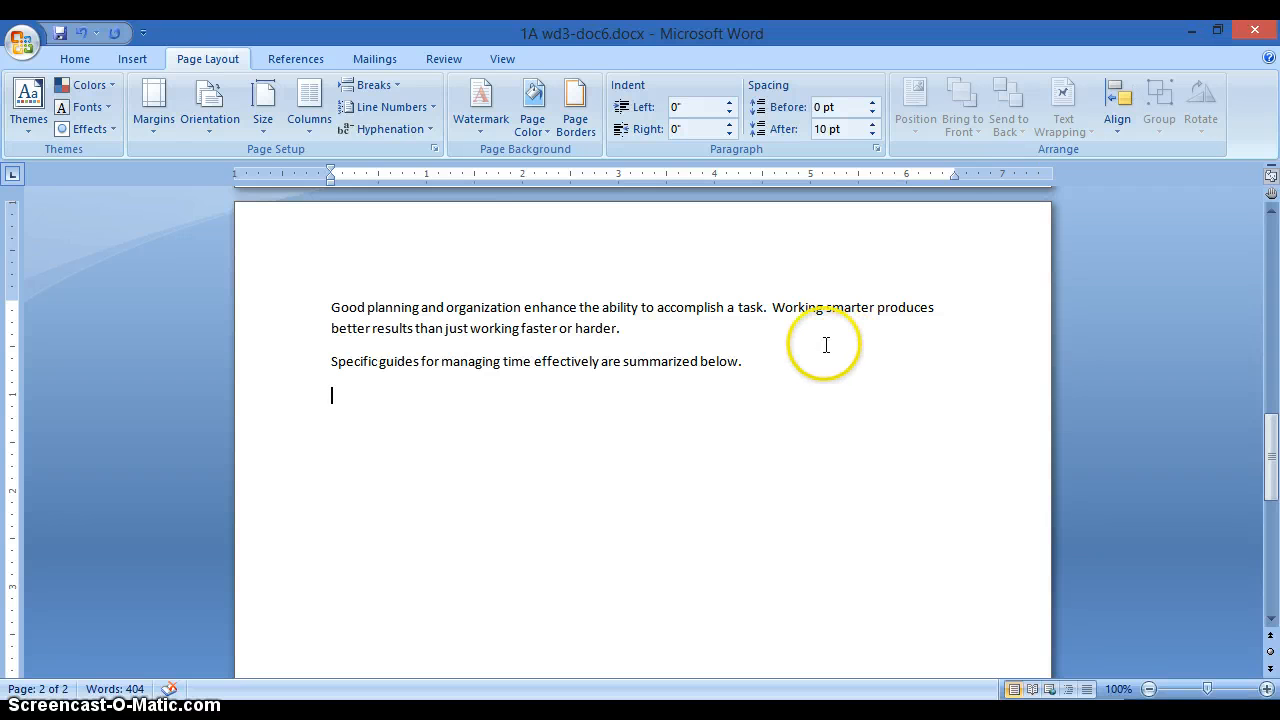
click(83, 61)
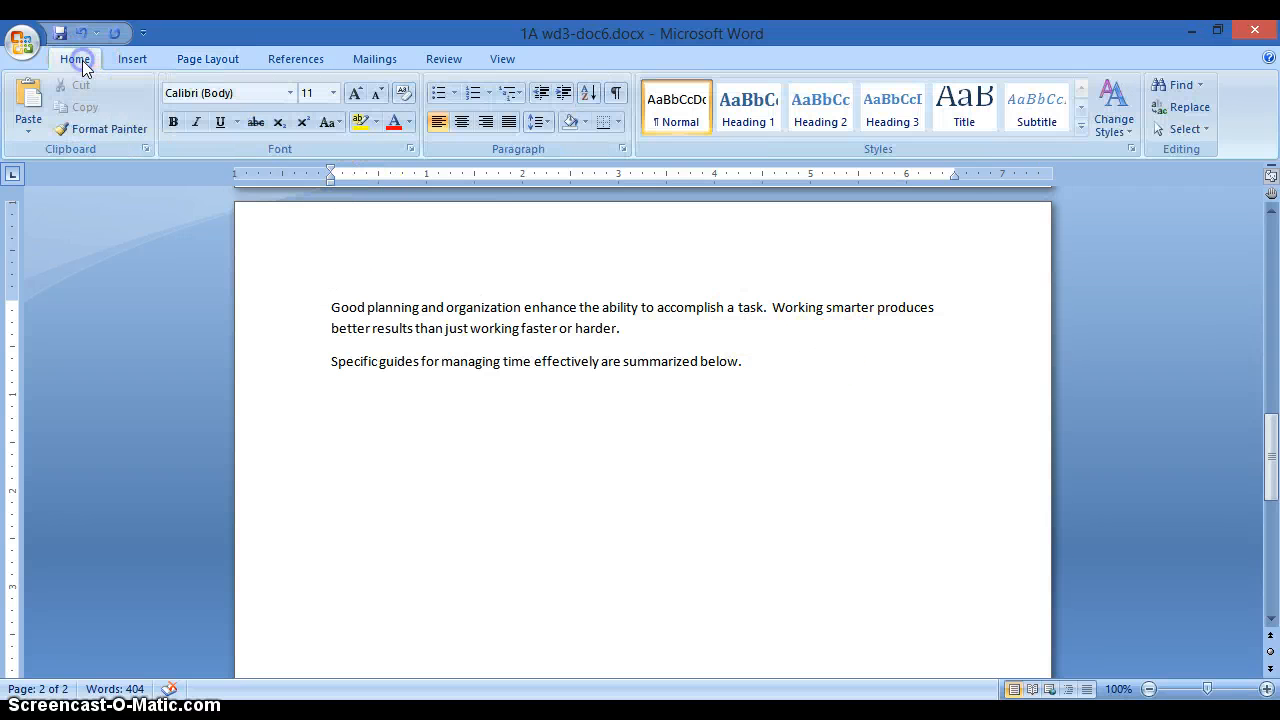
click(476, 96)
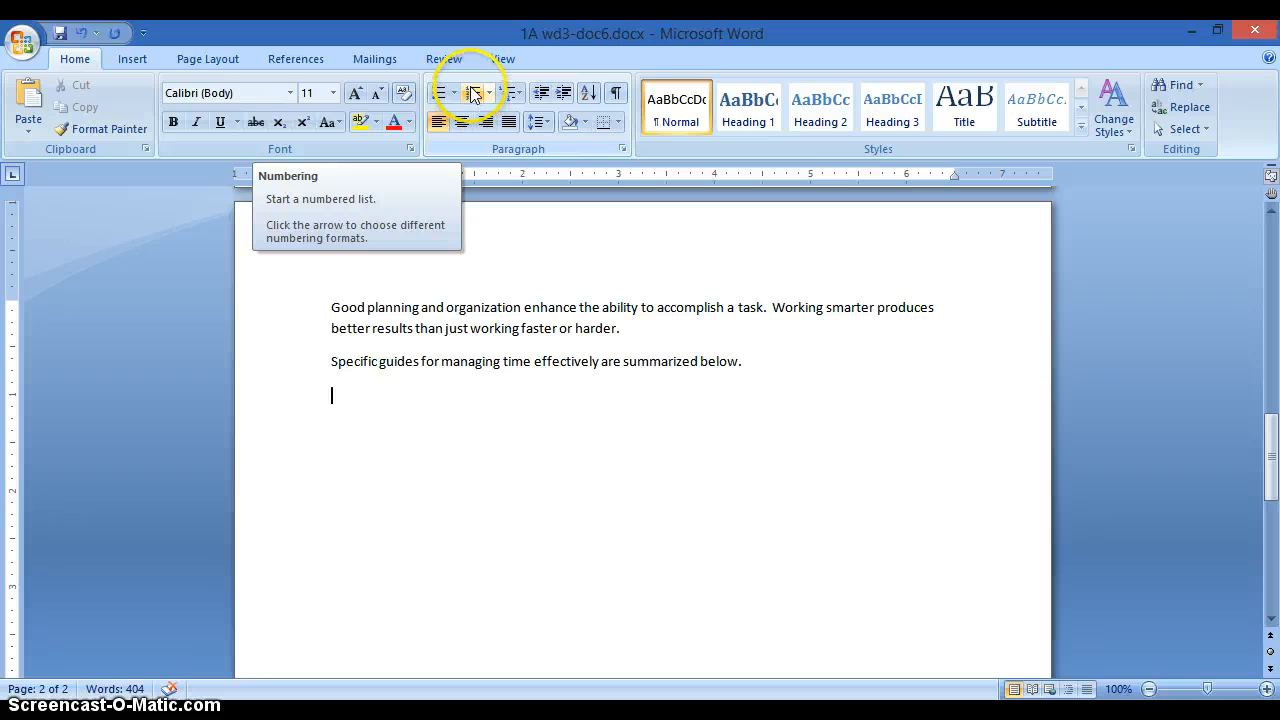
click(474, 96)
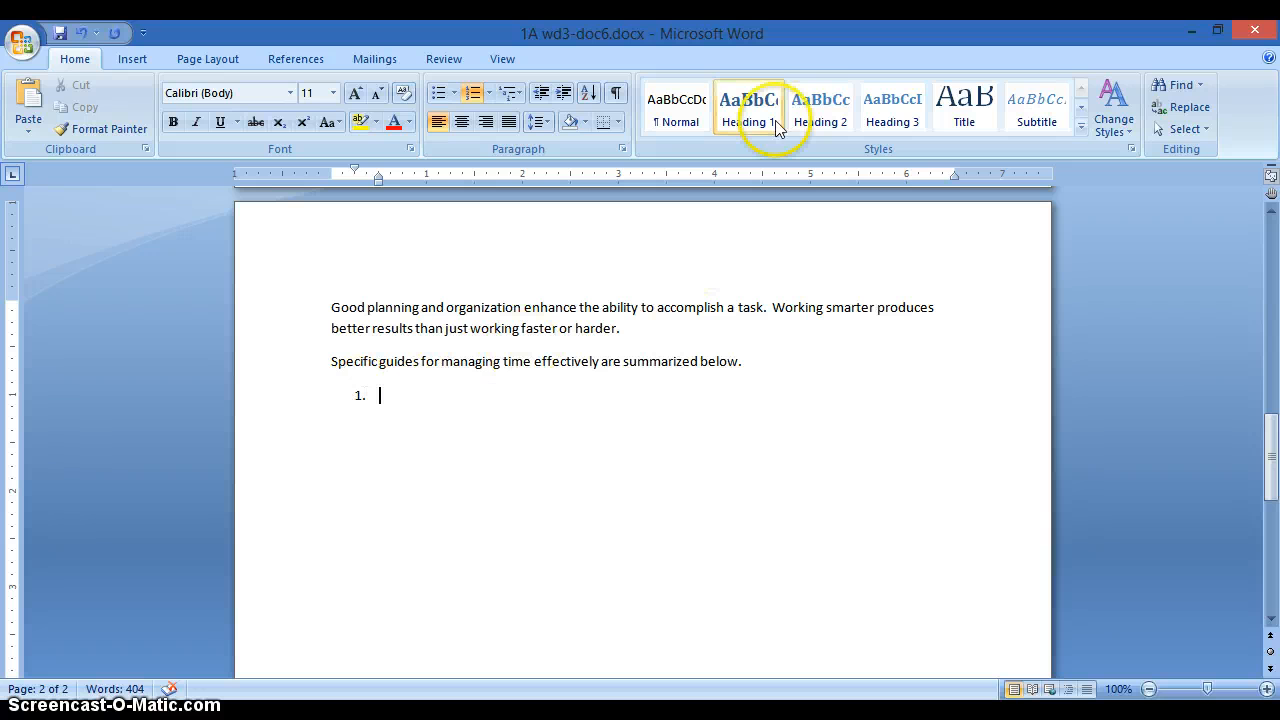
double_click(654, 35)
- Type guide 1, 'List the things that have to be done…', and begin item 2 'Classify the things…'
click(893, 255)
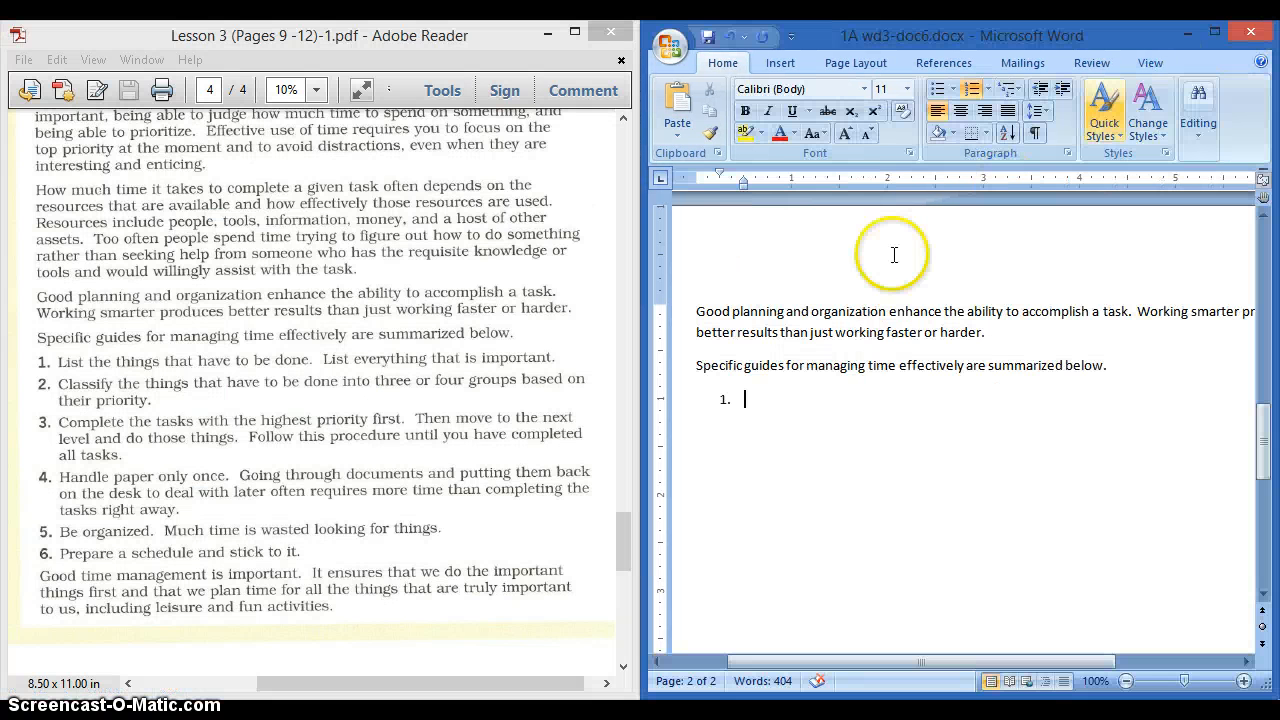
text(L)
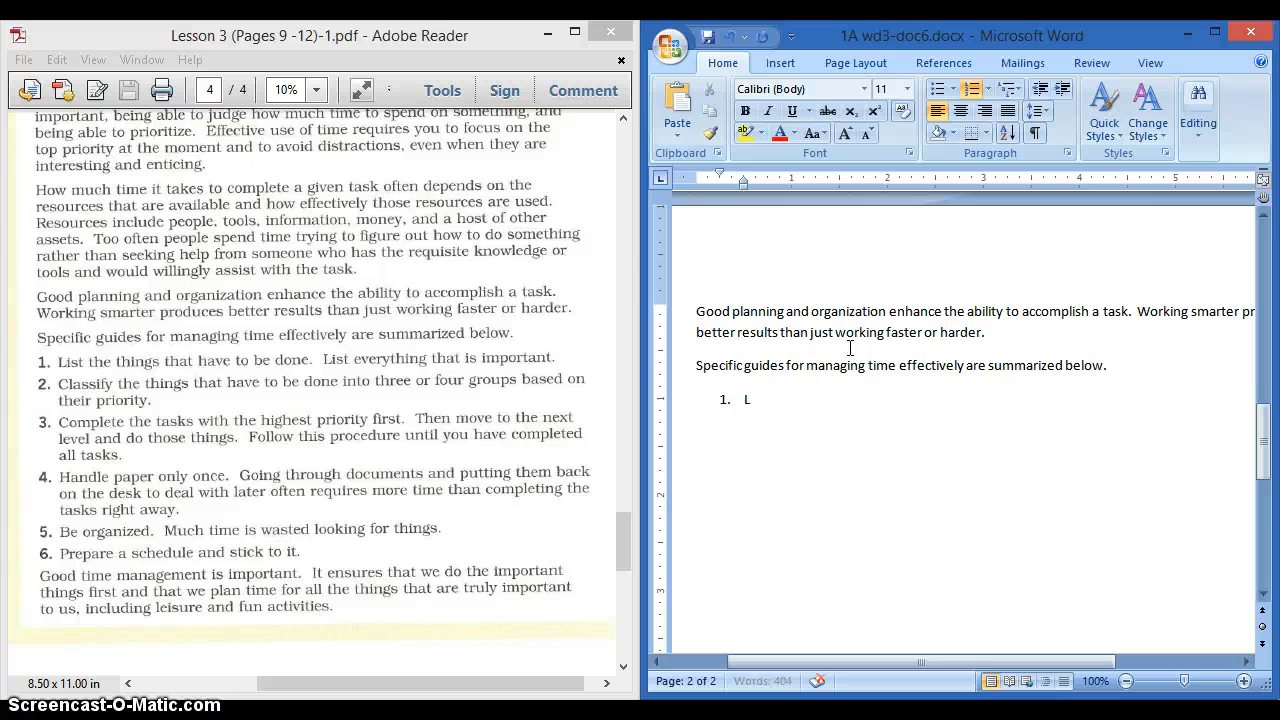
text(ist the things tat)
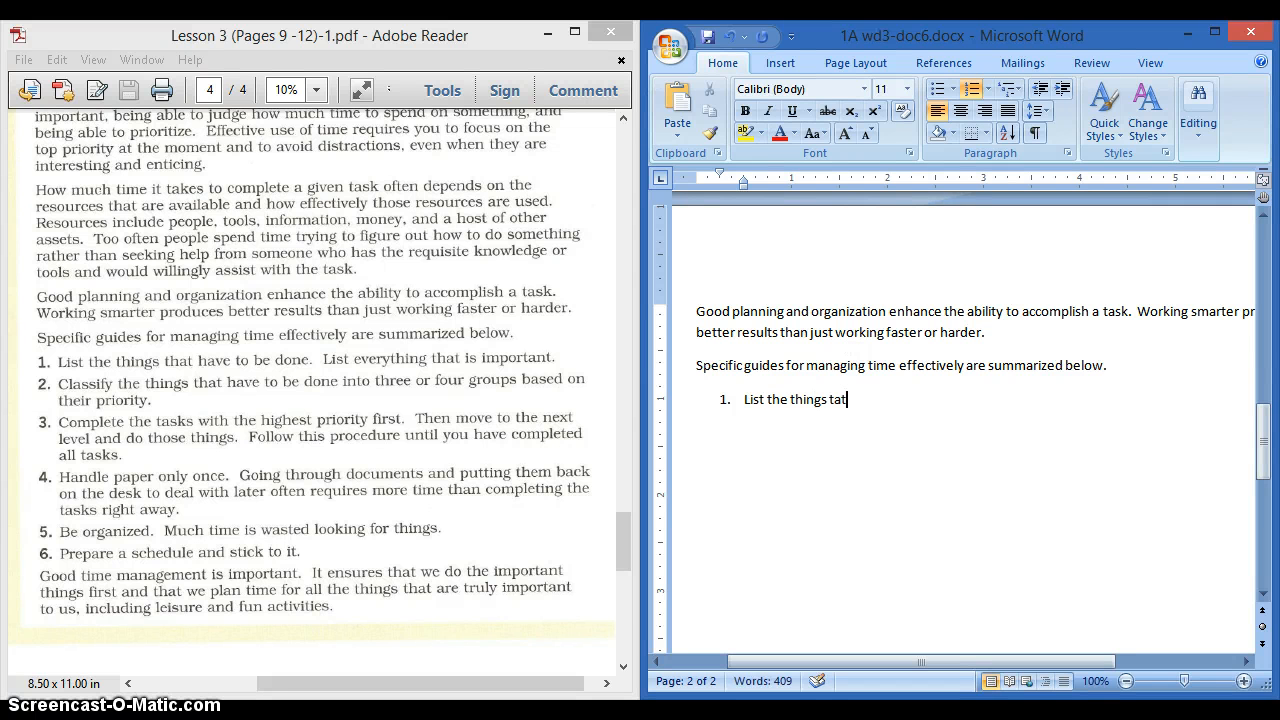
key(BackSpace)
key(BackSpace)
text(hat have to be don)
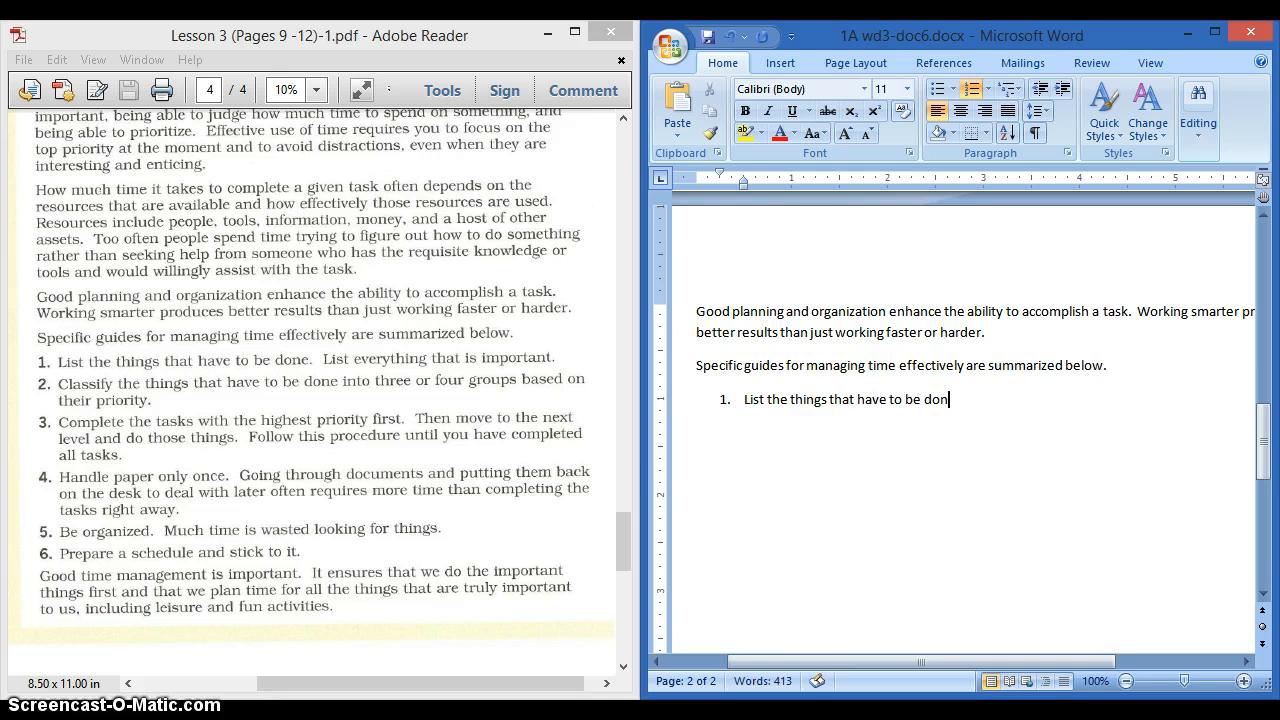
text(e. List everything)
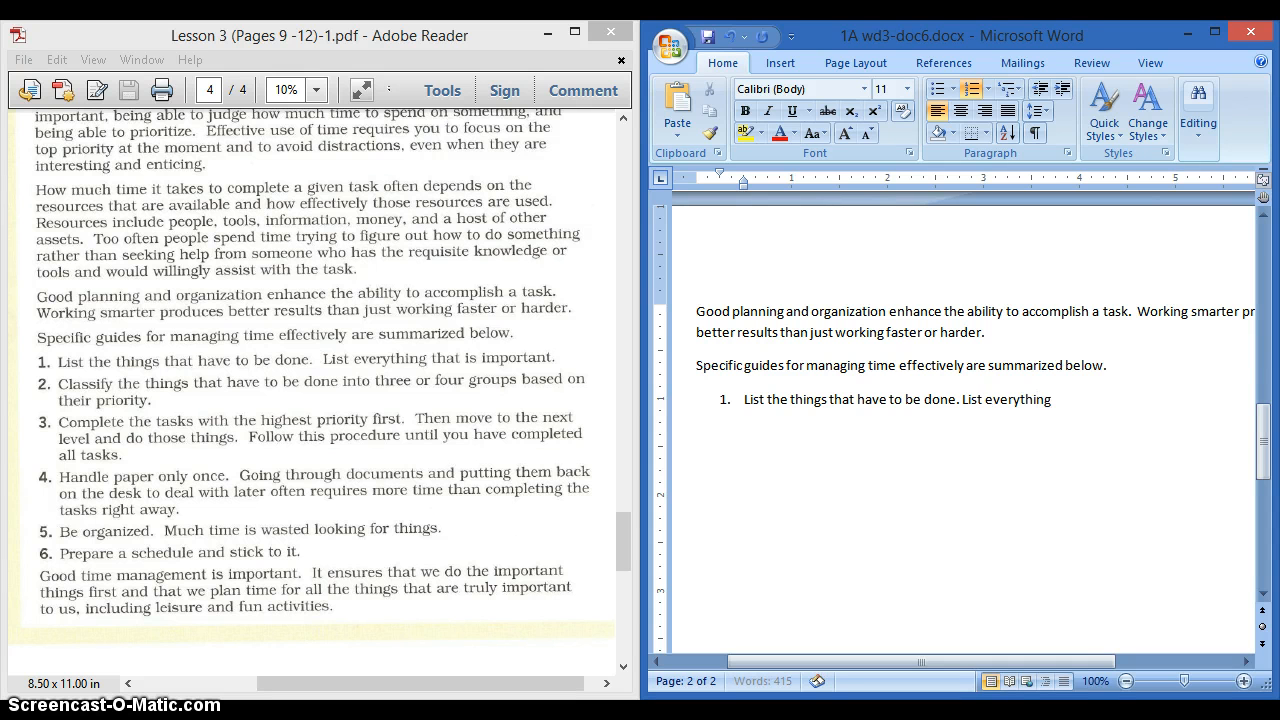
text( that is important.)
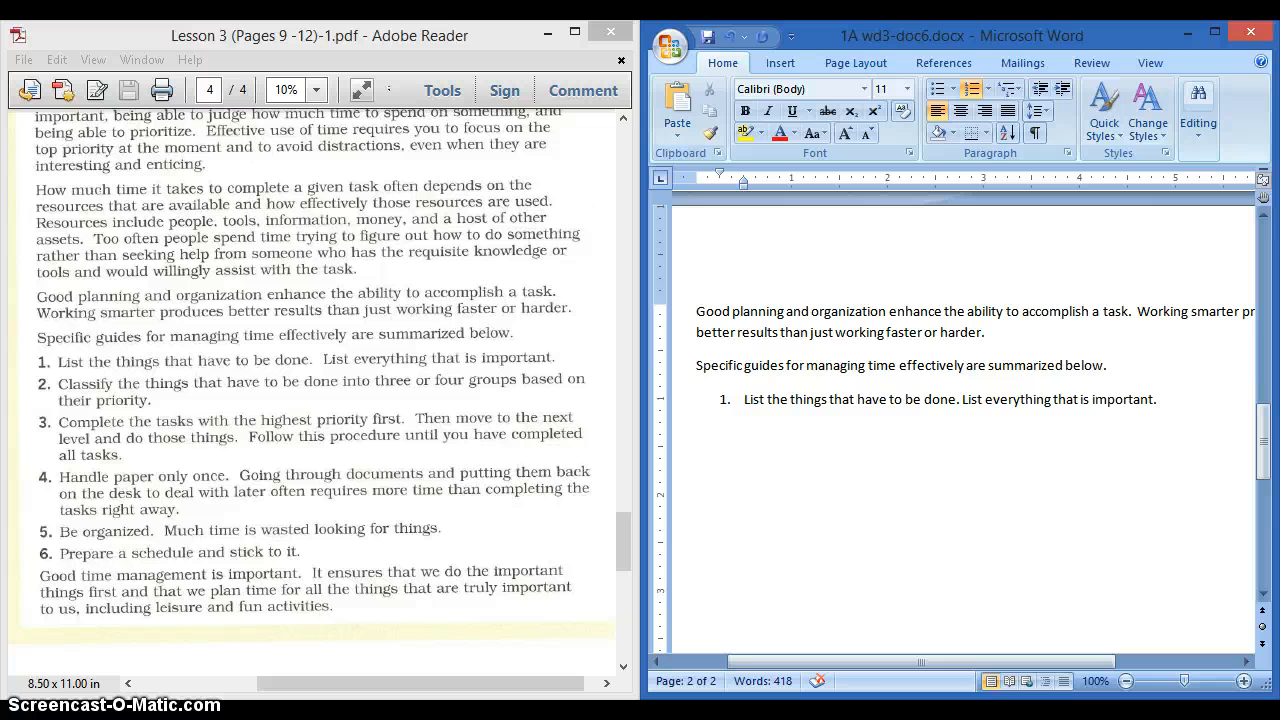
key(Return)
text(Classify the things)
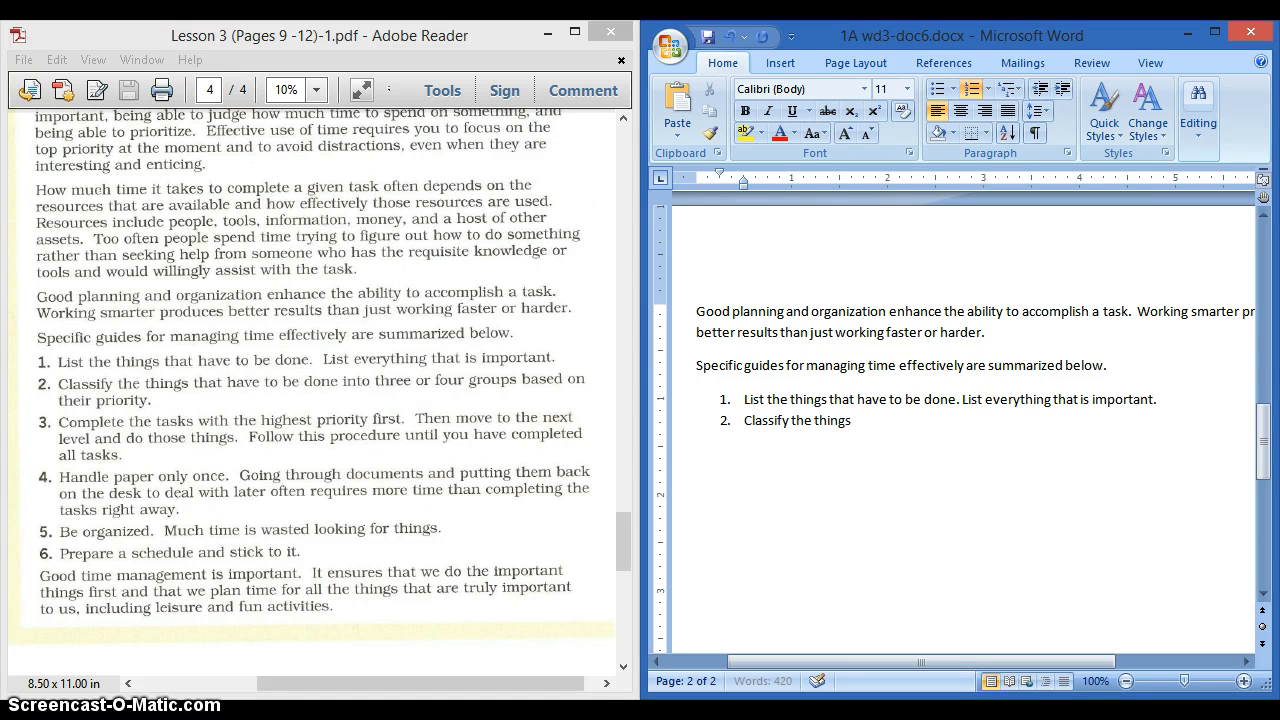
text( that have to be)
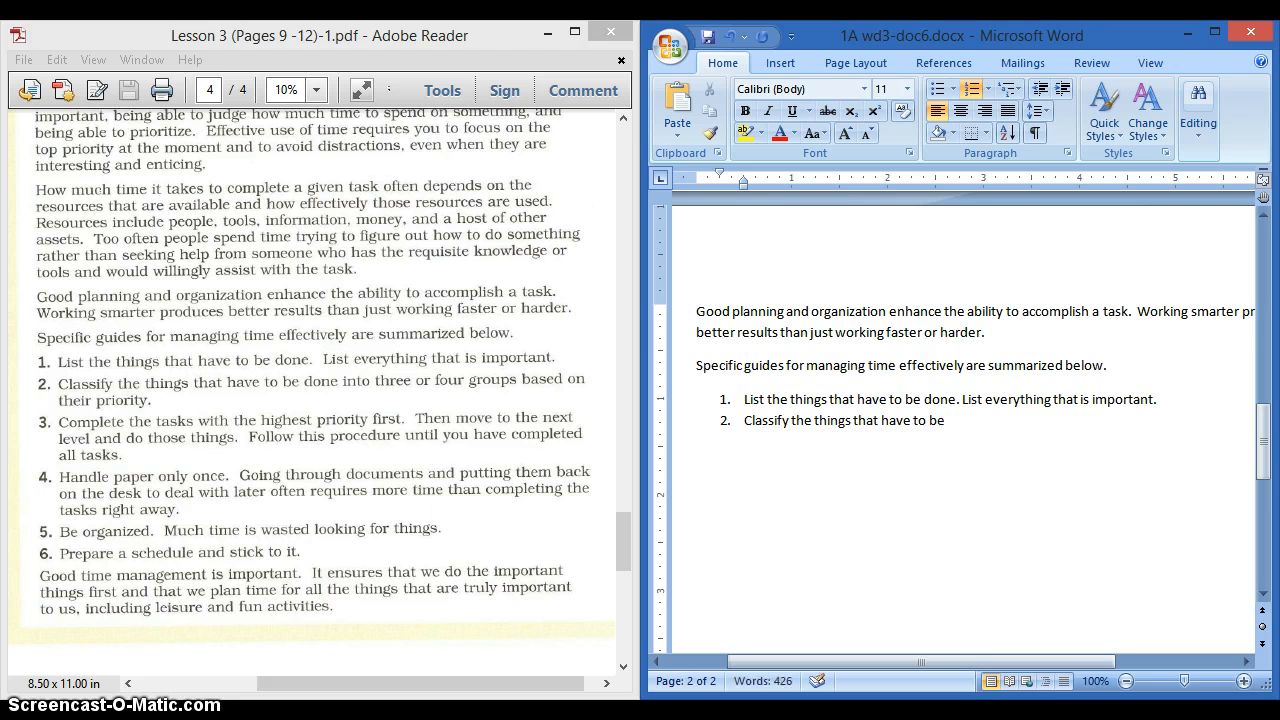
text( done into three or four groups based)
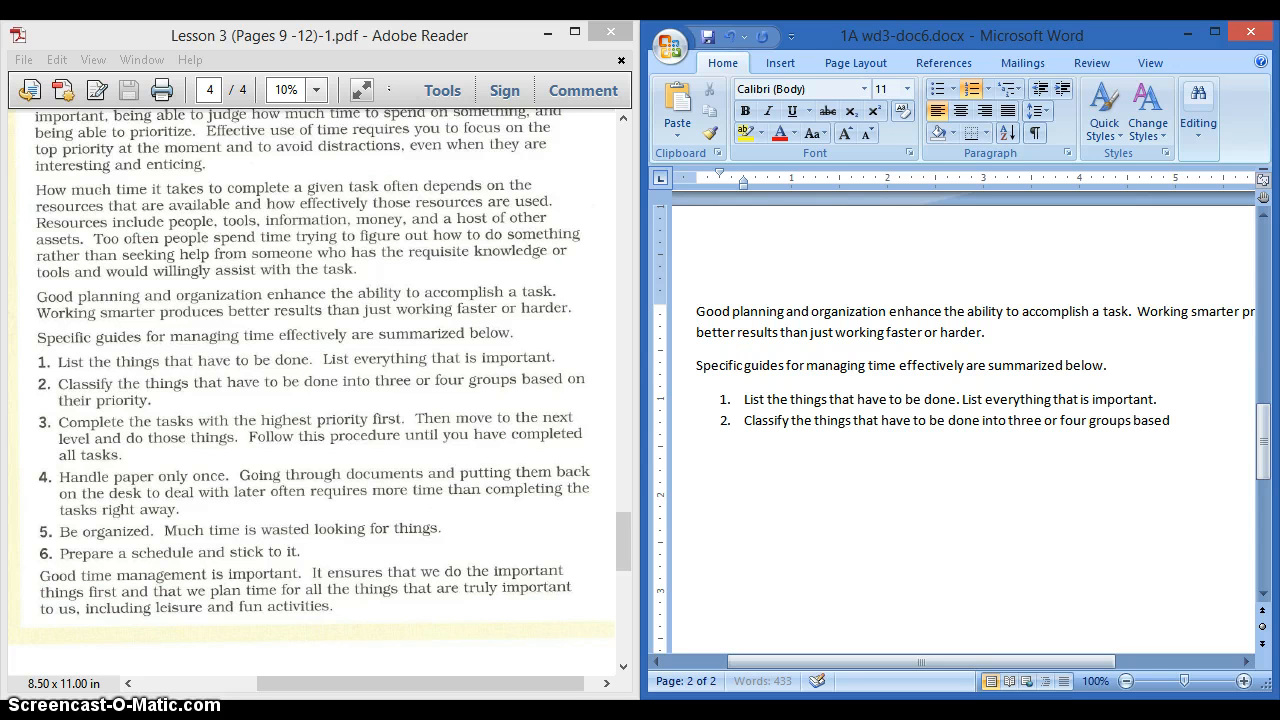
text( on their priority.)
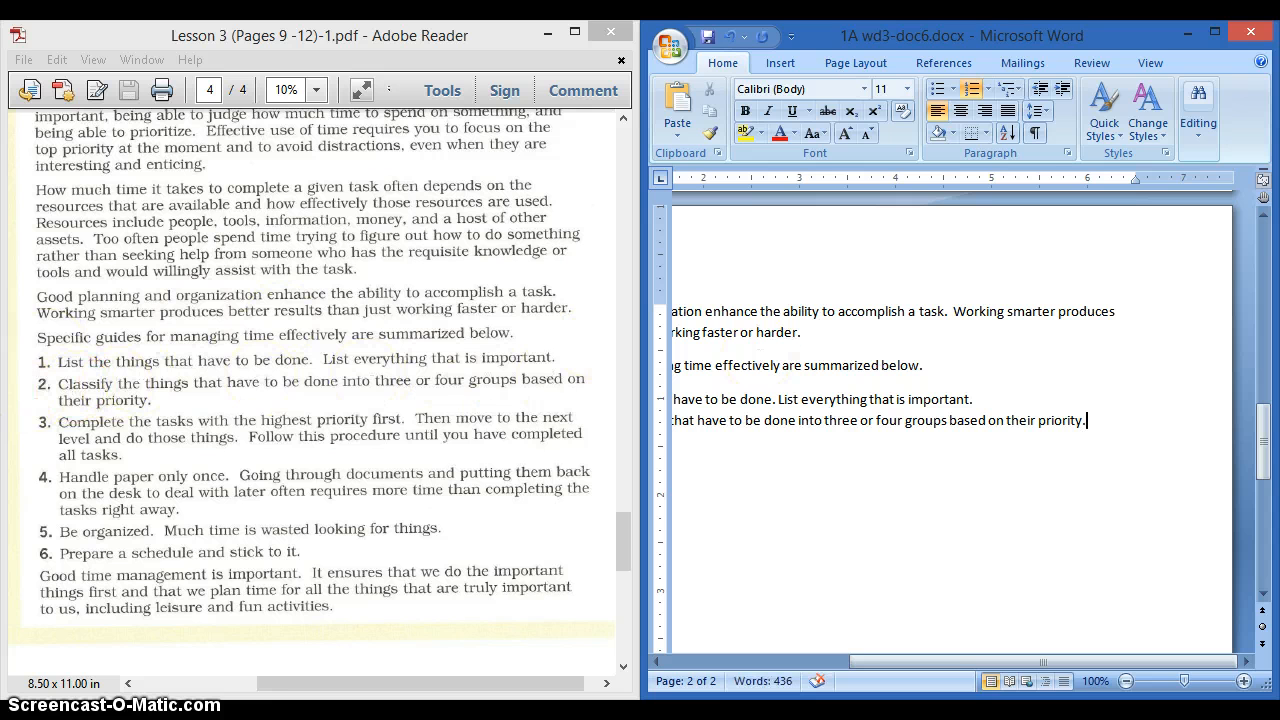
- Finish guides 3–6, ending 'Prepare a schedule and stick to it.', and add a plain line below
click(1098, 427)
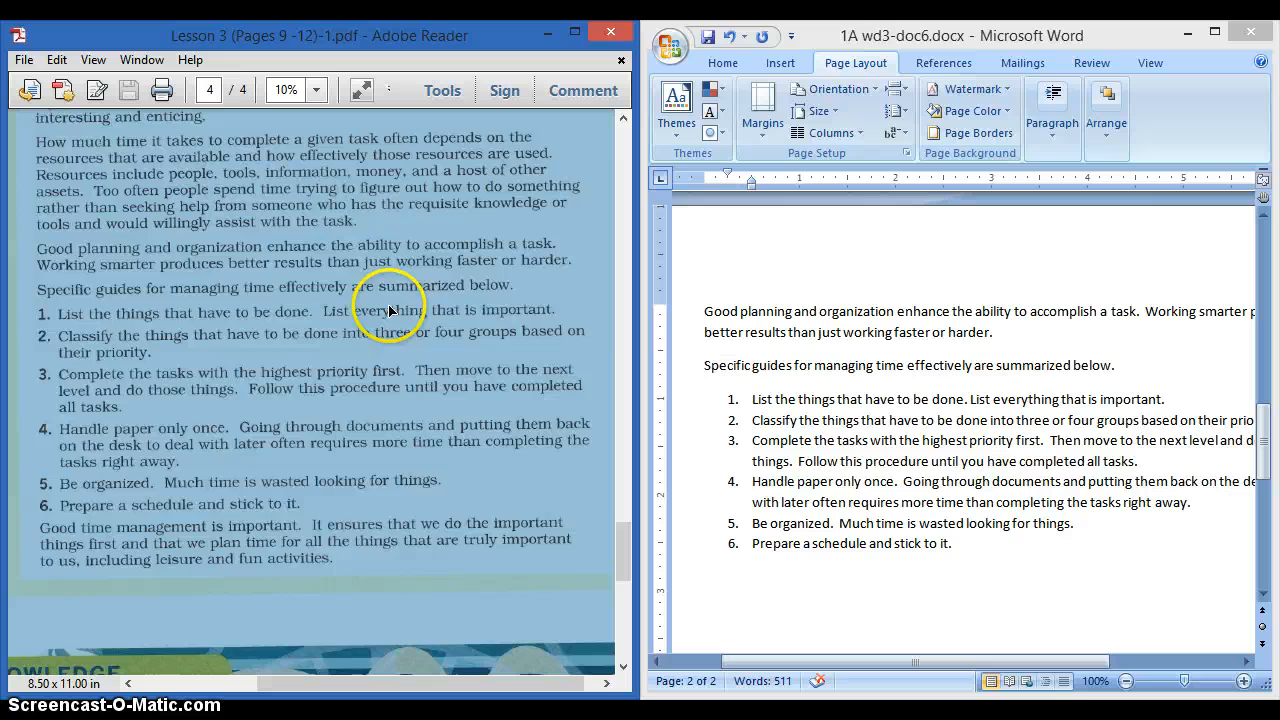
scroll(390, 310, down, 2)
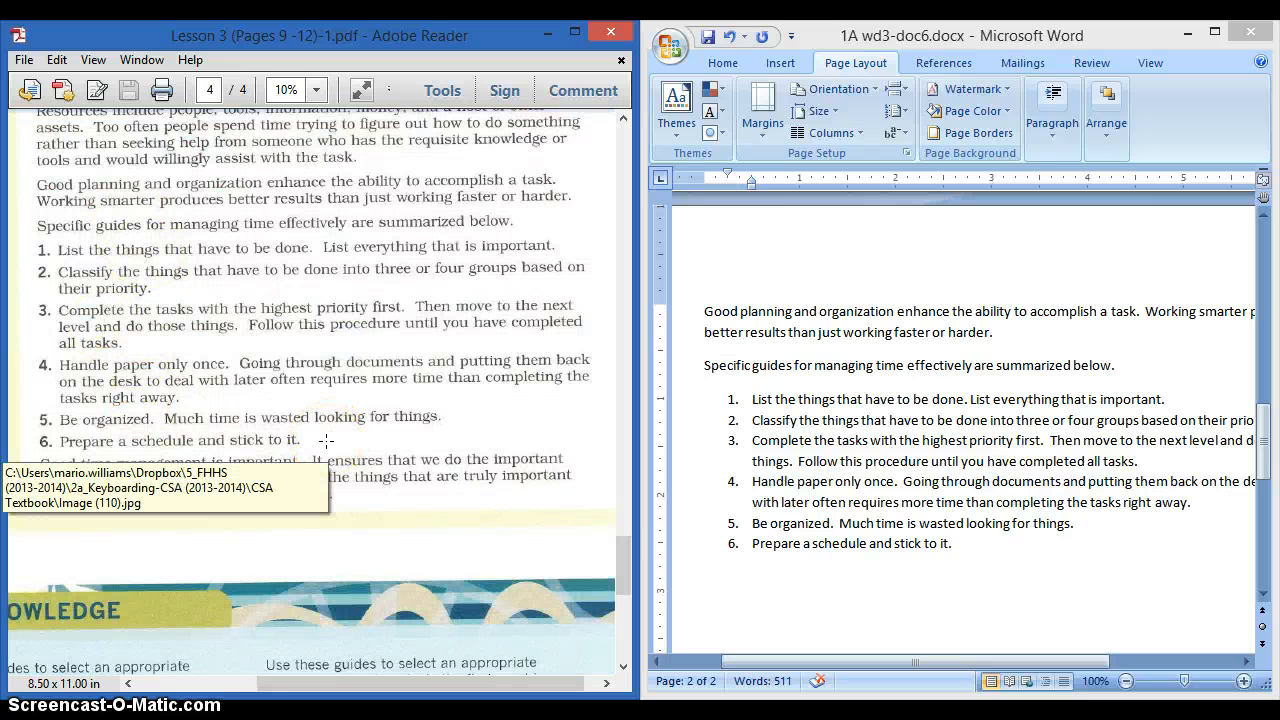
click(968, 545)
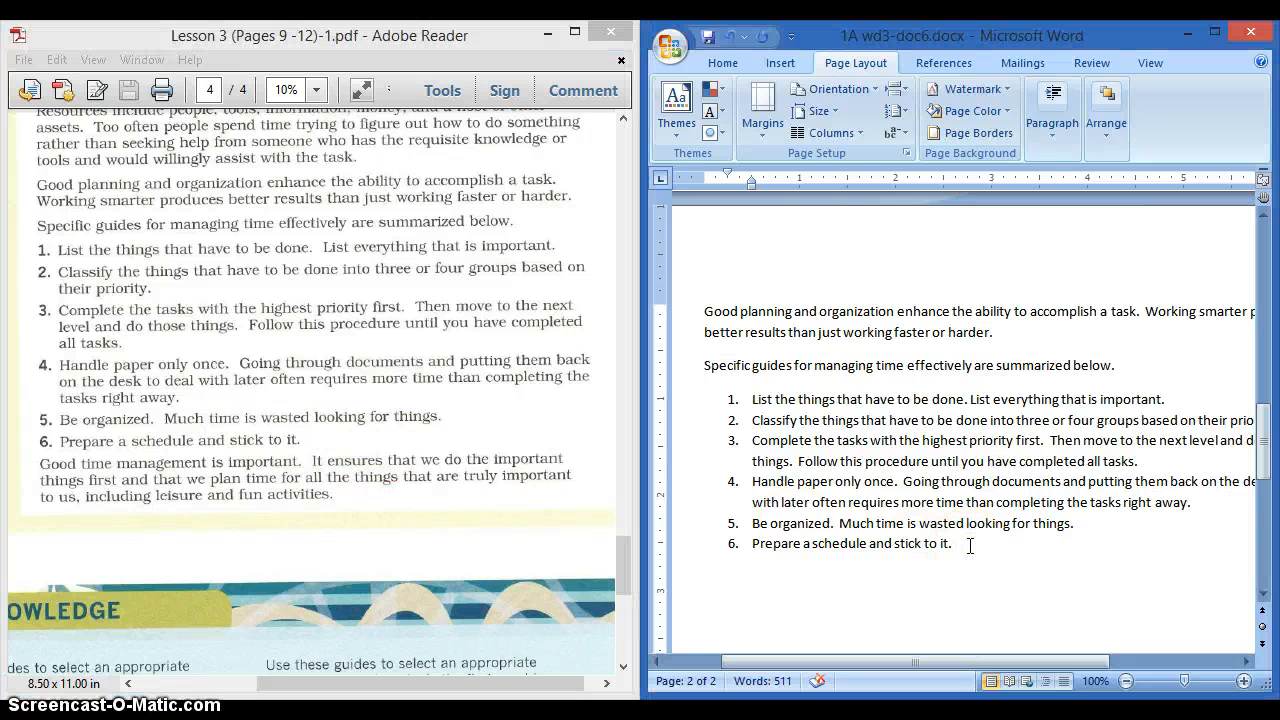
key(Return)
key(Return)
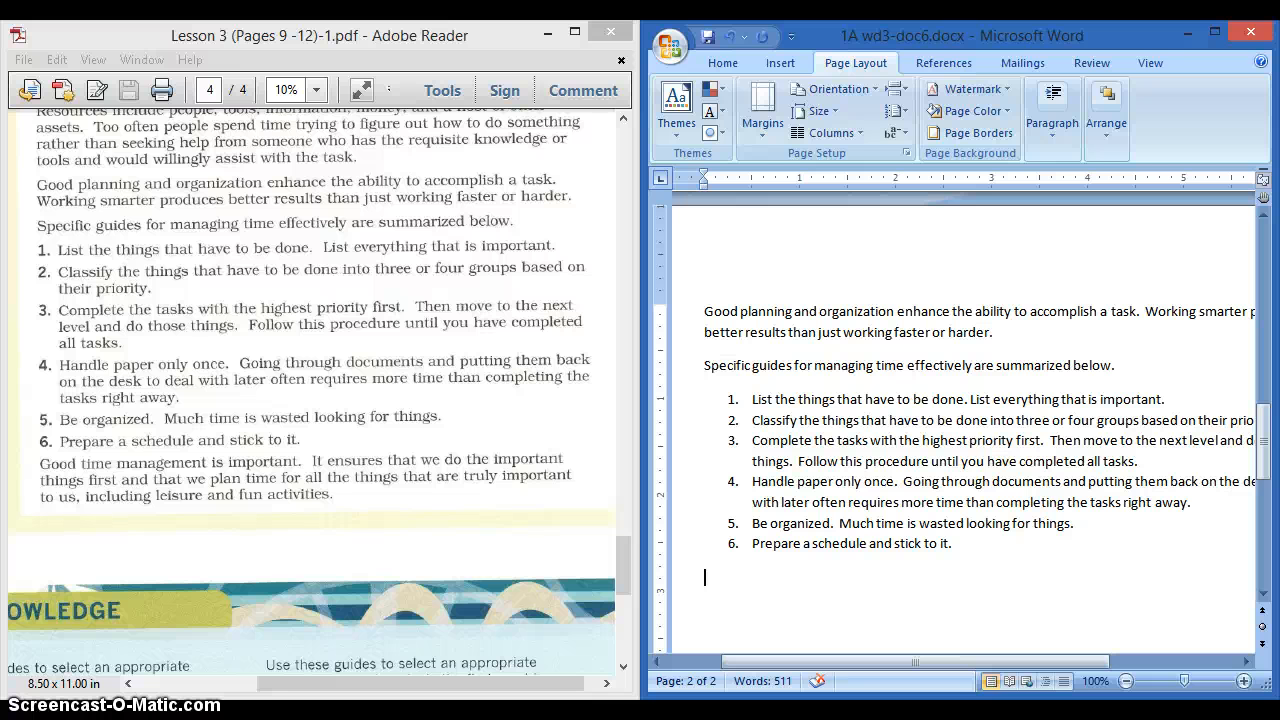
- Type the closing paragraph beginning 'Good time management is important. It ensures that…'
text(Good time manag)
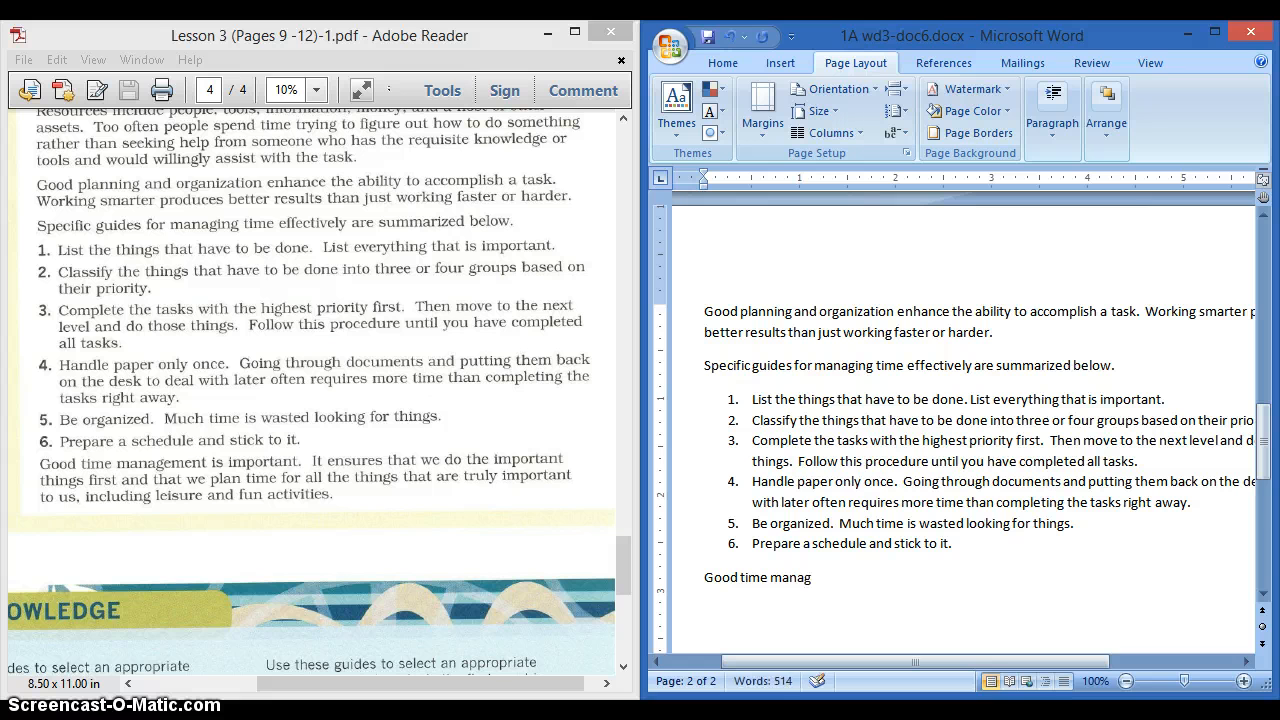
text(ement is impo)
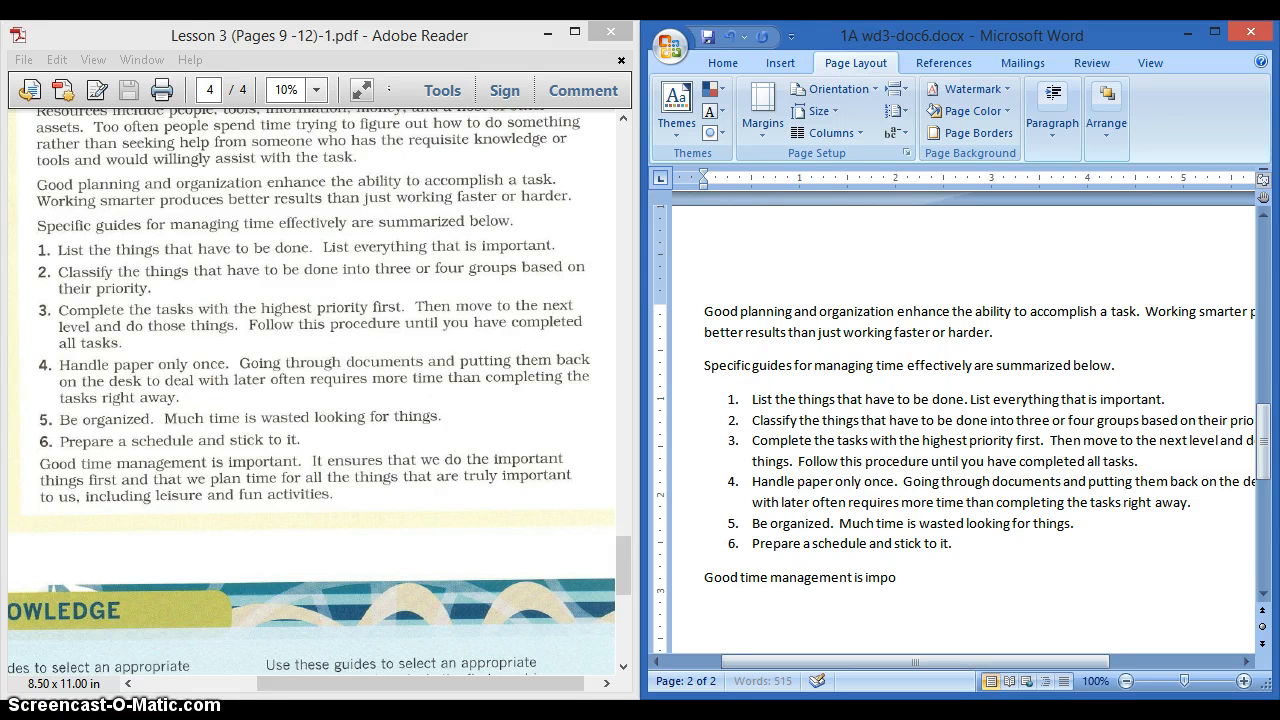
text(rtant. It ensures that we do the important things)
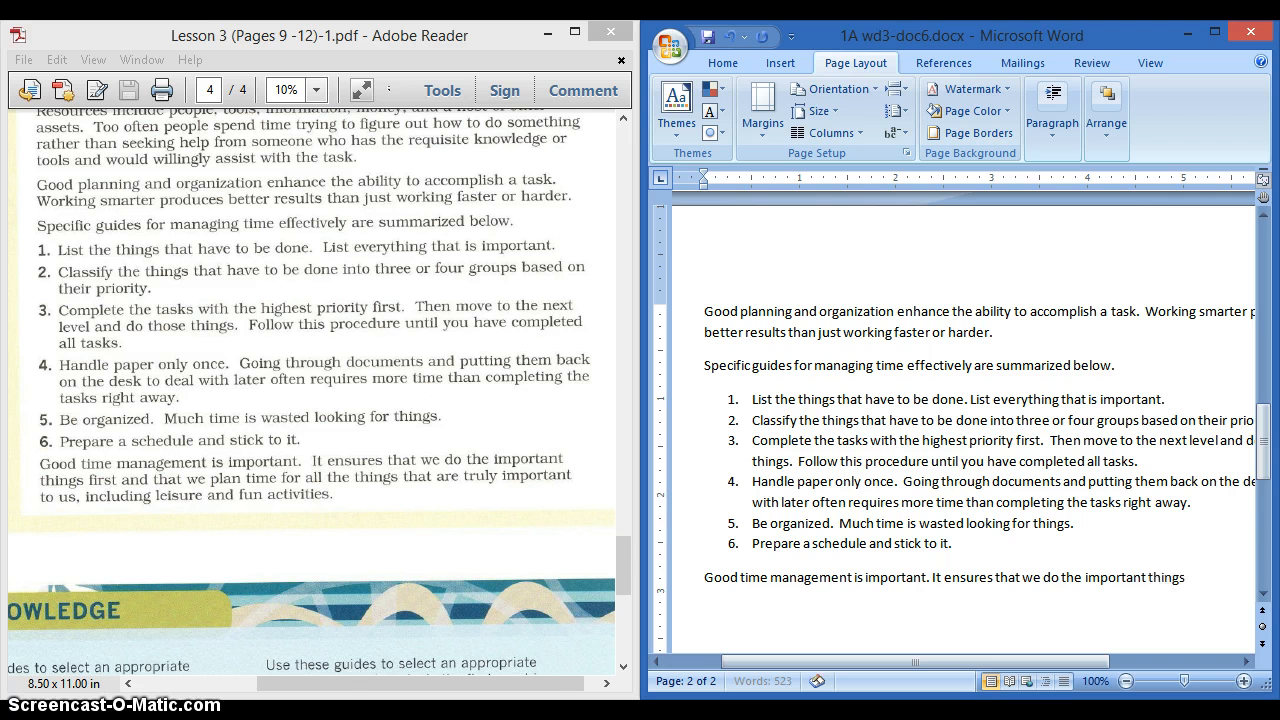
text( and that we plan)
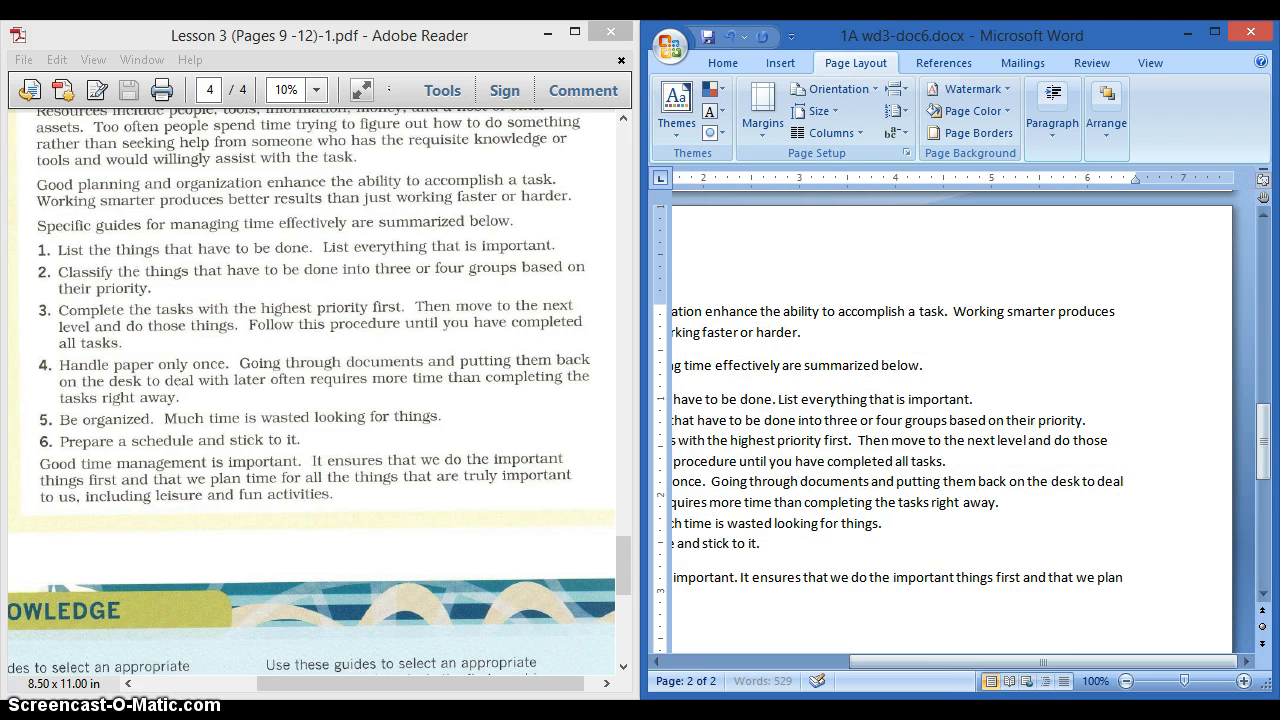
text( tim)
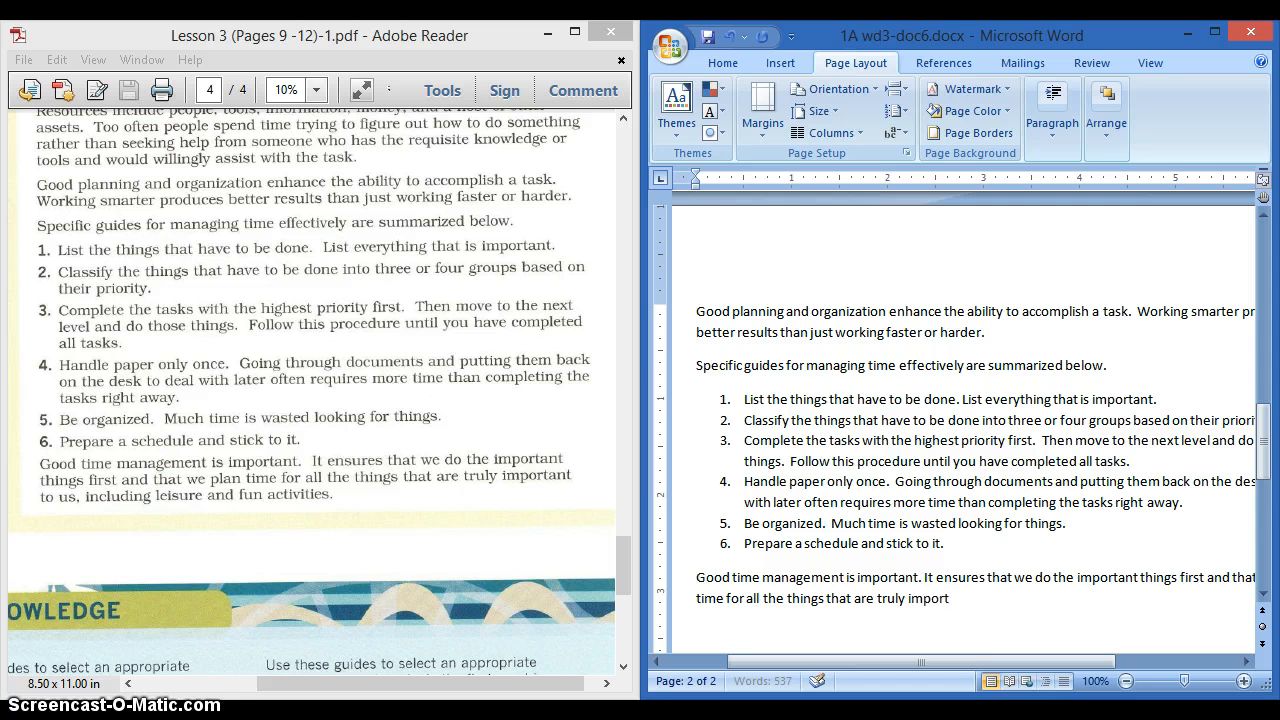
text(to us, including leisure and fun activit)
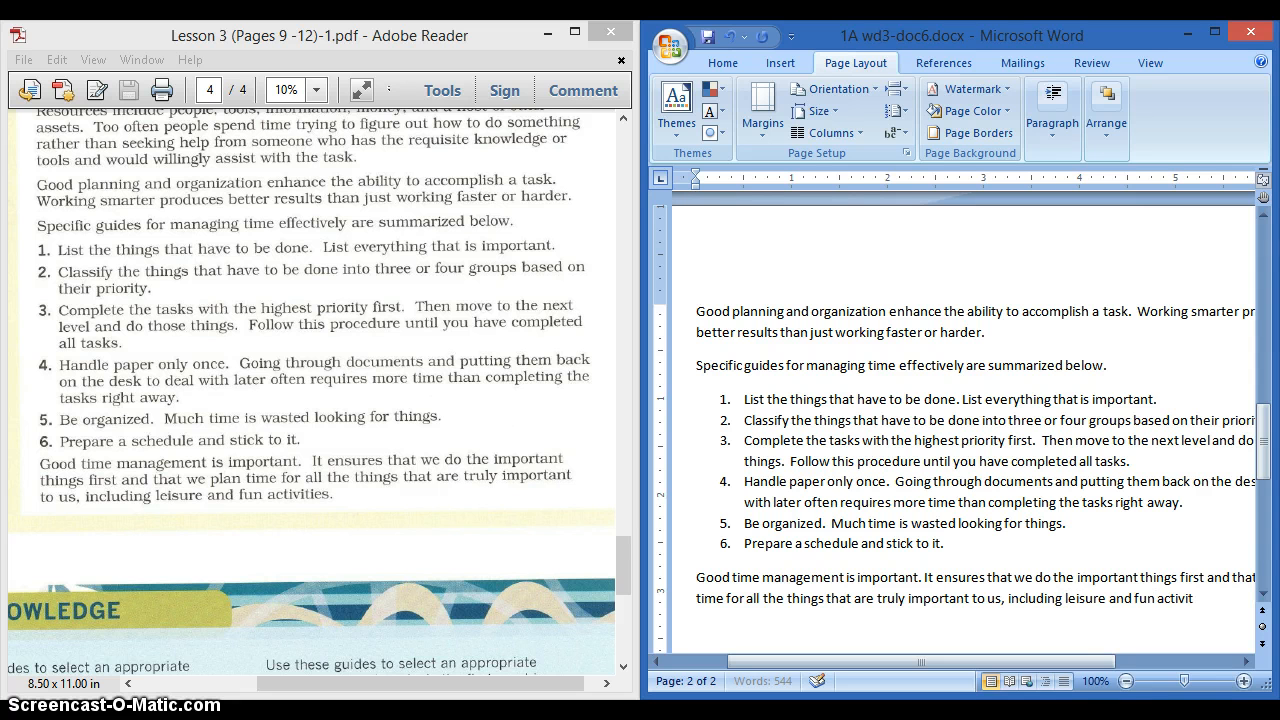
text(.)
- Scroll the lesson PDF back up to the Document 6 memo instructions on page 3
drag(622, 552, 618, 655)
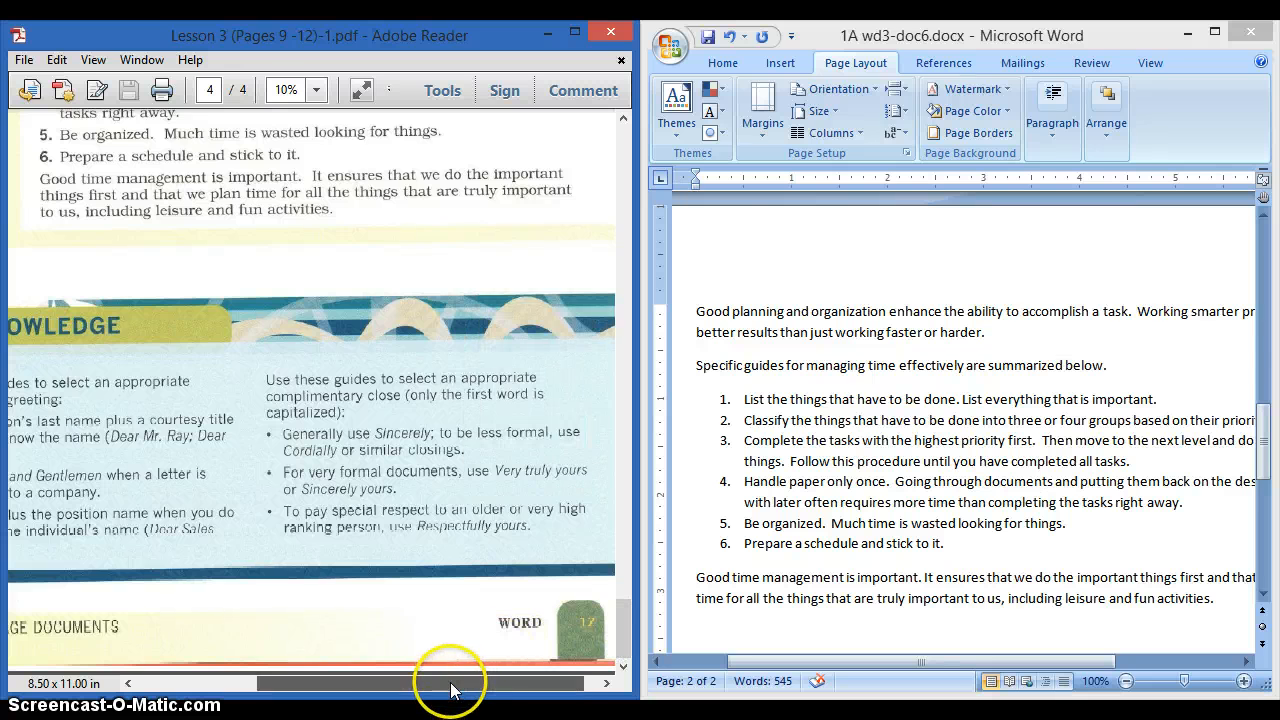
drag(449, 683, 298, 680)
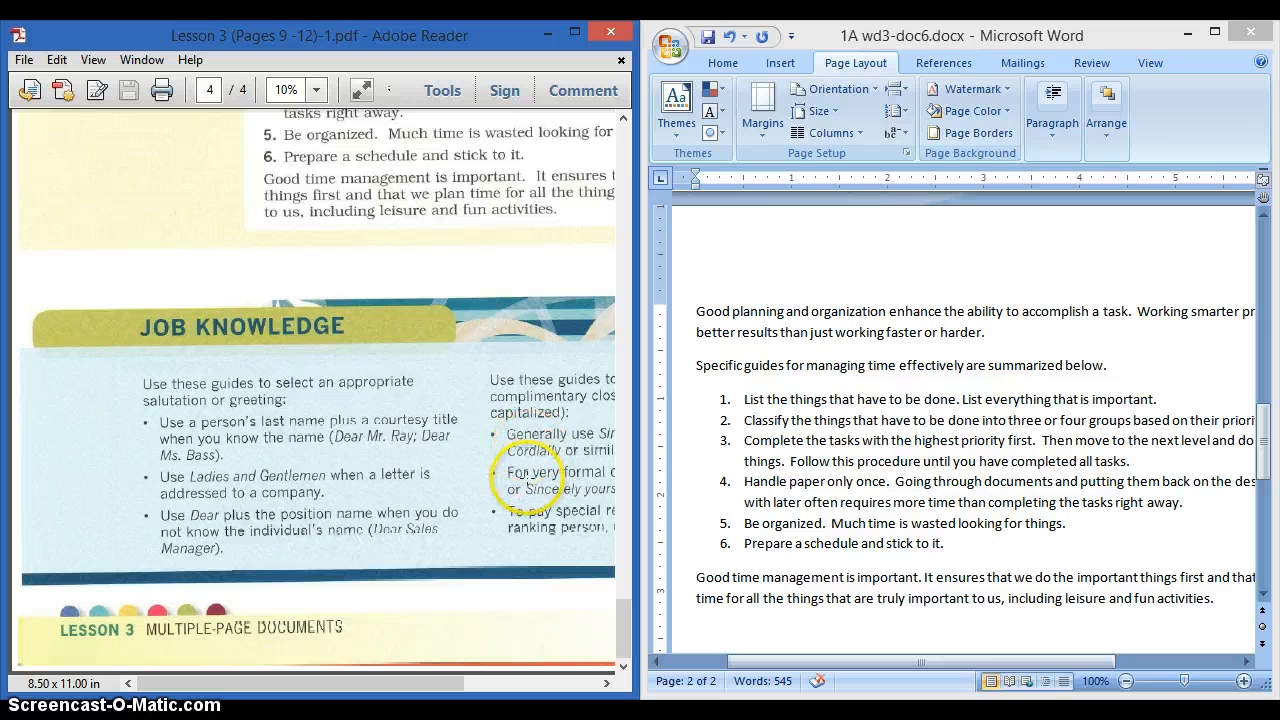
scroll(525, 495, up, 3)
scroll(525, 477, up, 10)
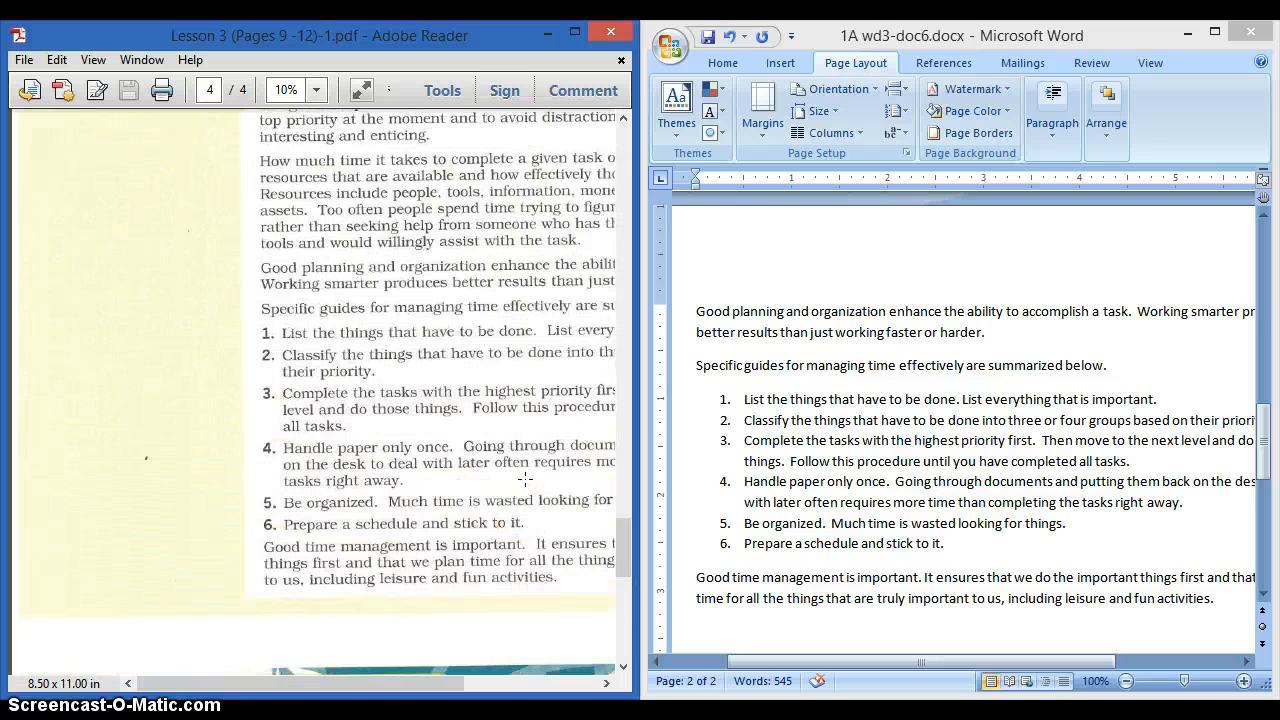
scroll(519, 474, up, 5)
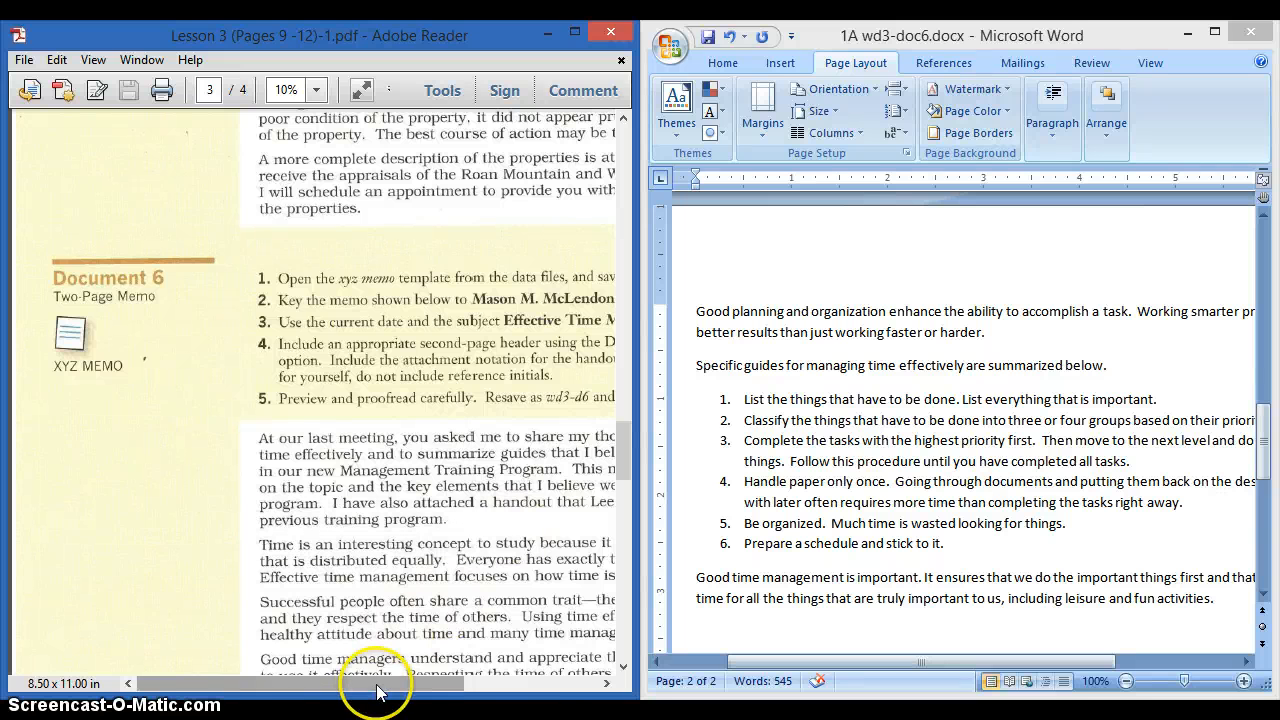
drag(371, 686, 485, 683)
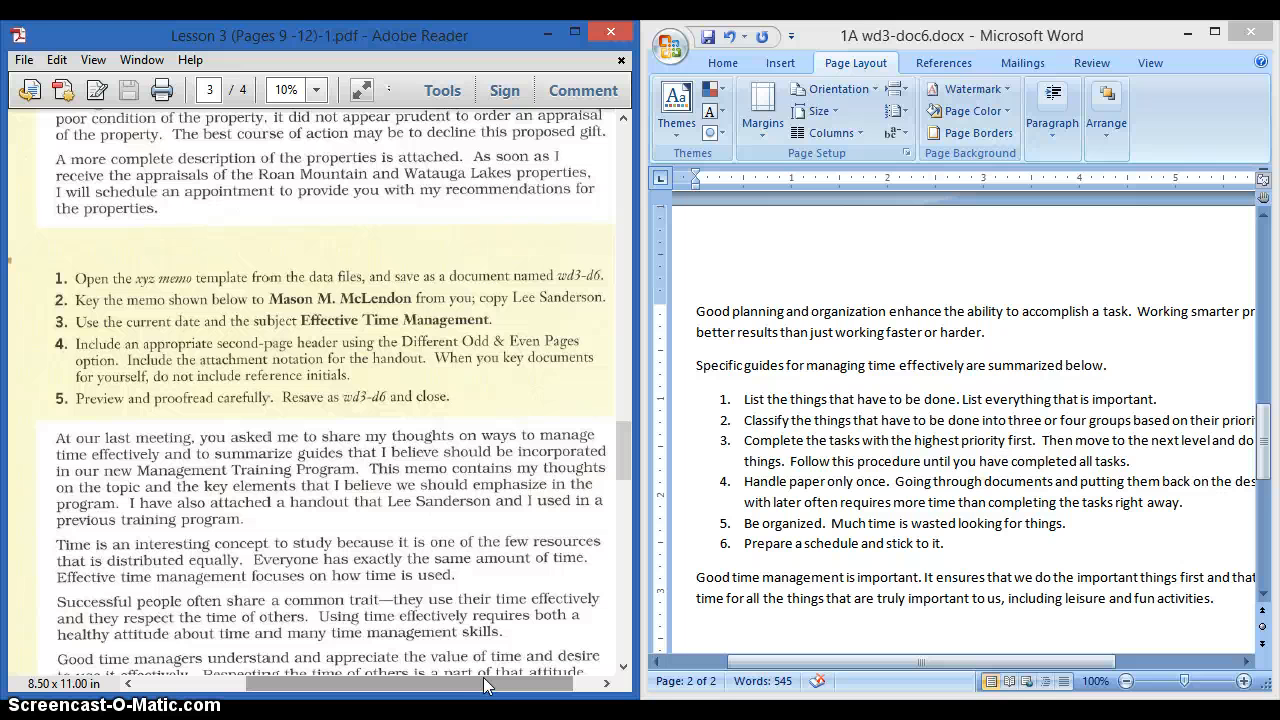
- Return to the Word memo and scroll down to the closing paragraph on page 2
scroll(858, 515, up, 2)
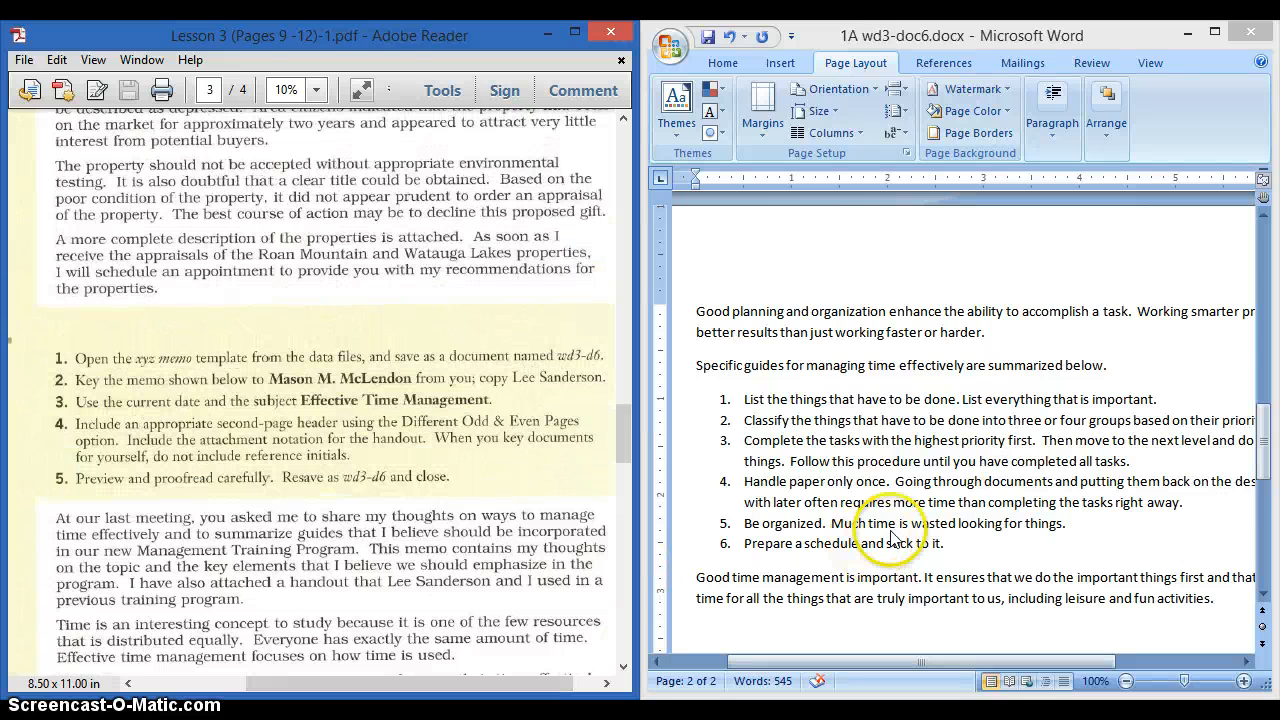
click(893, 537)
scroll(893, 530, up, 15)
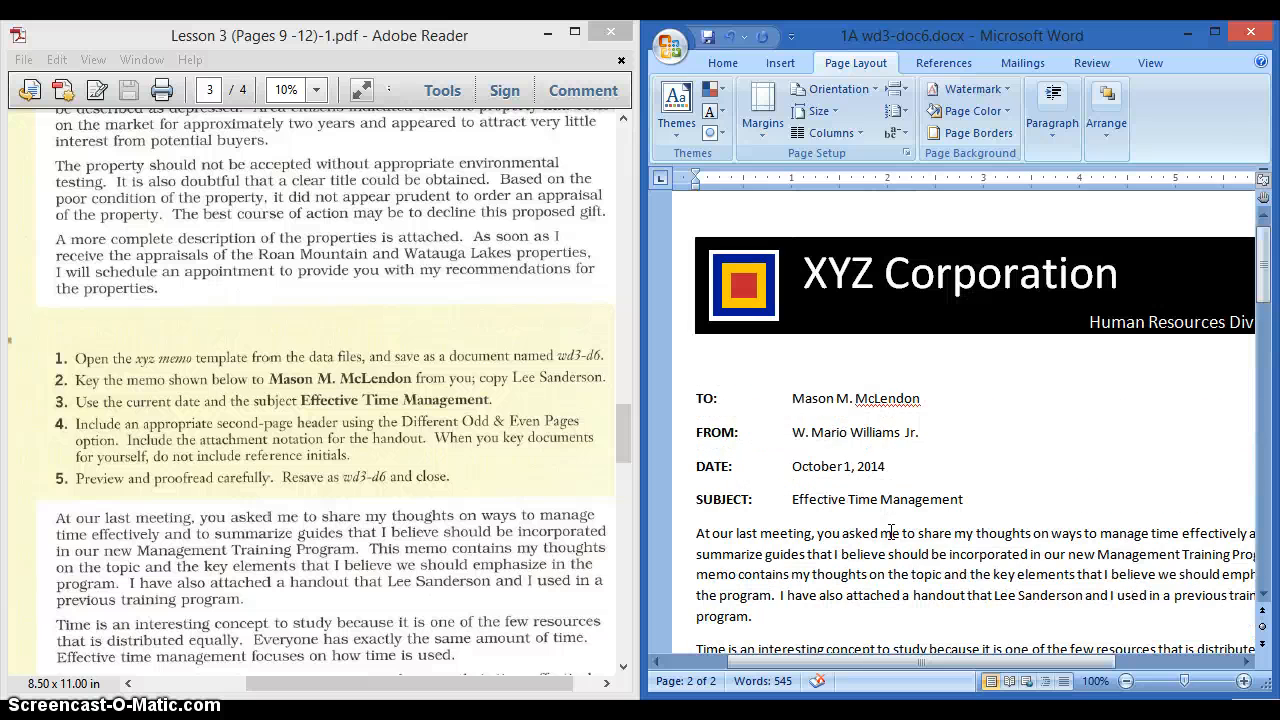
click(892, 507)
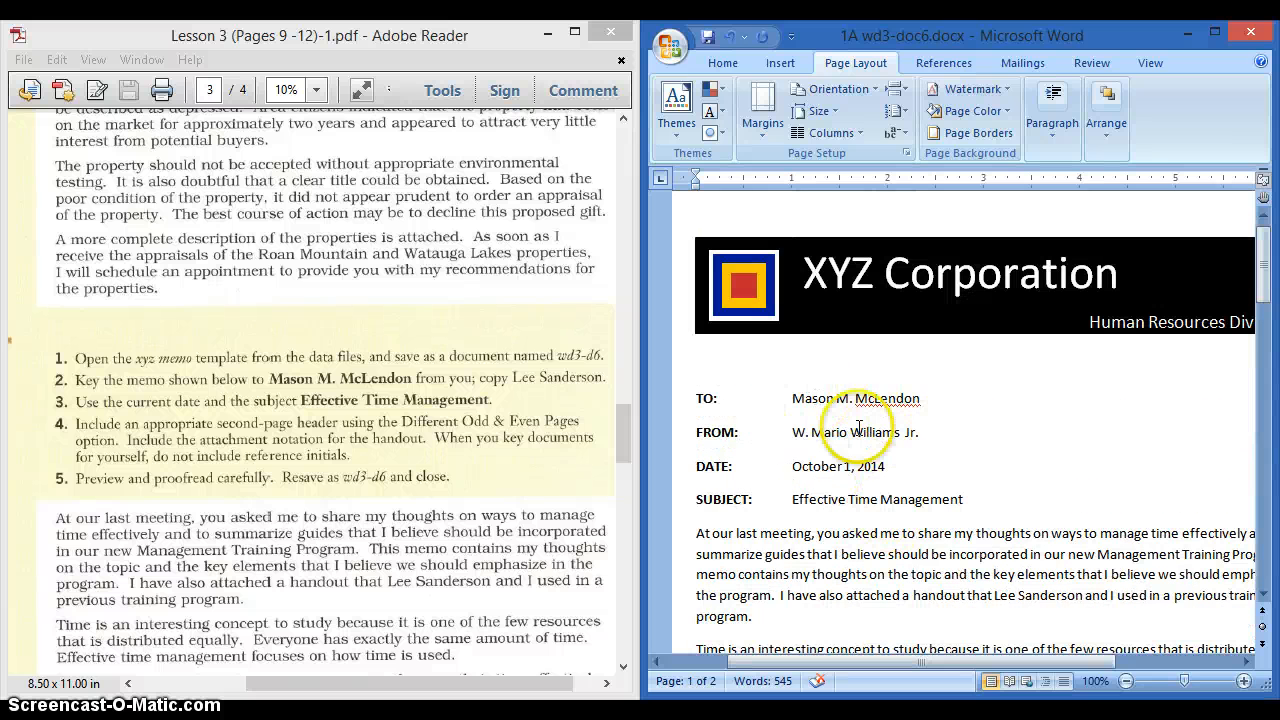
scroll(858, 508, down, 10)
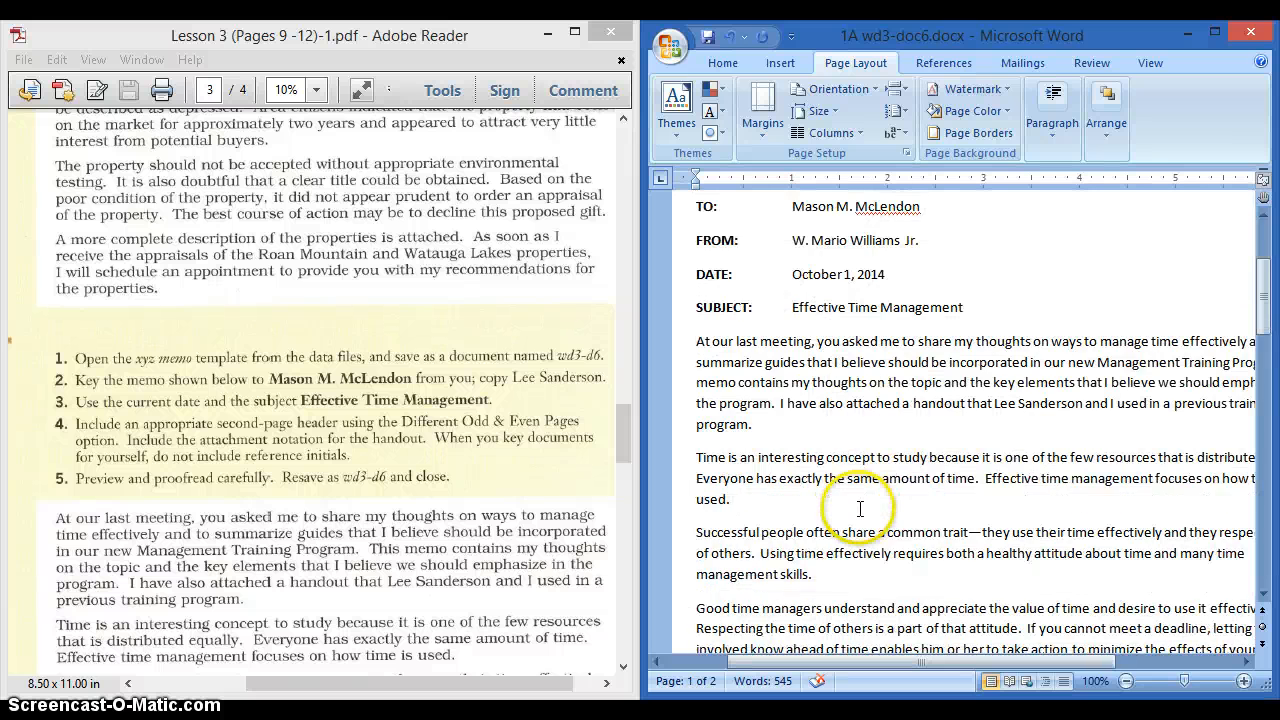
scroll(858, 508, down, 2)
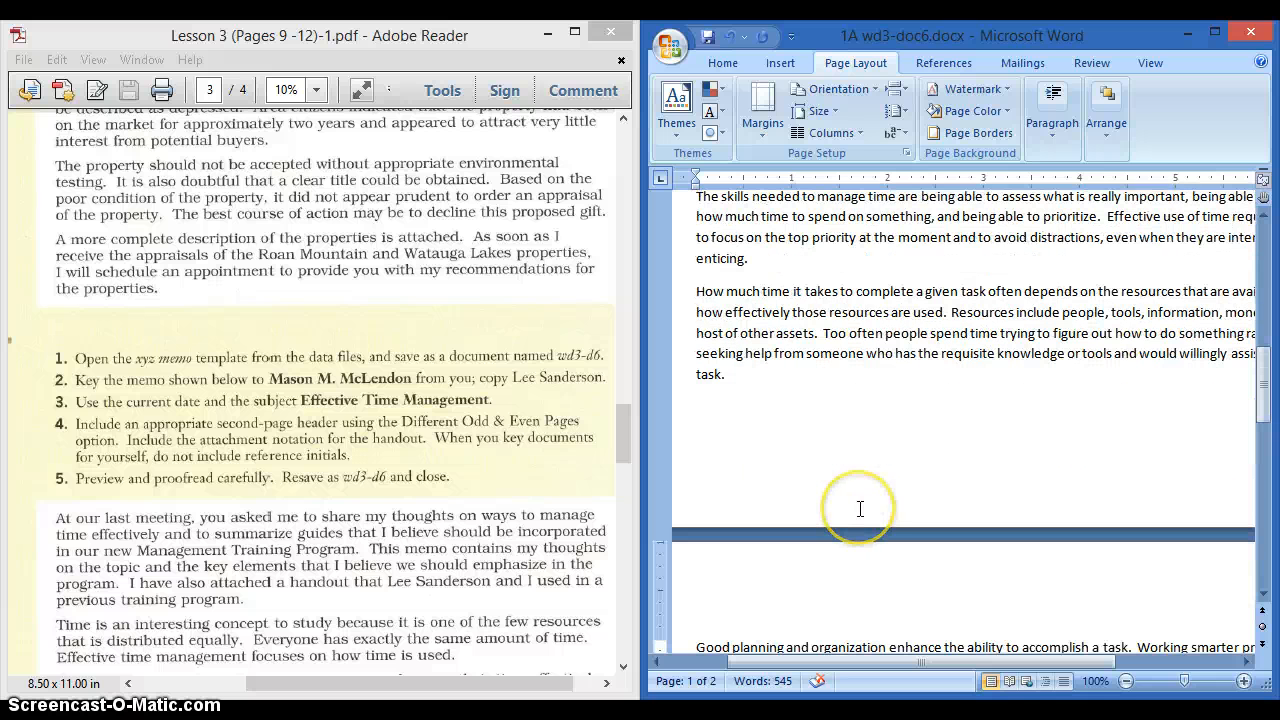
scroll(860, 509, down, 9)
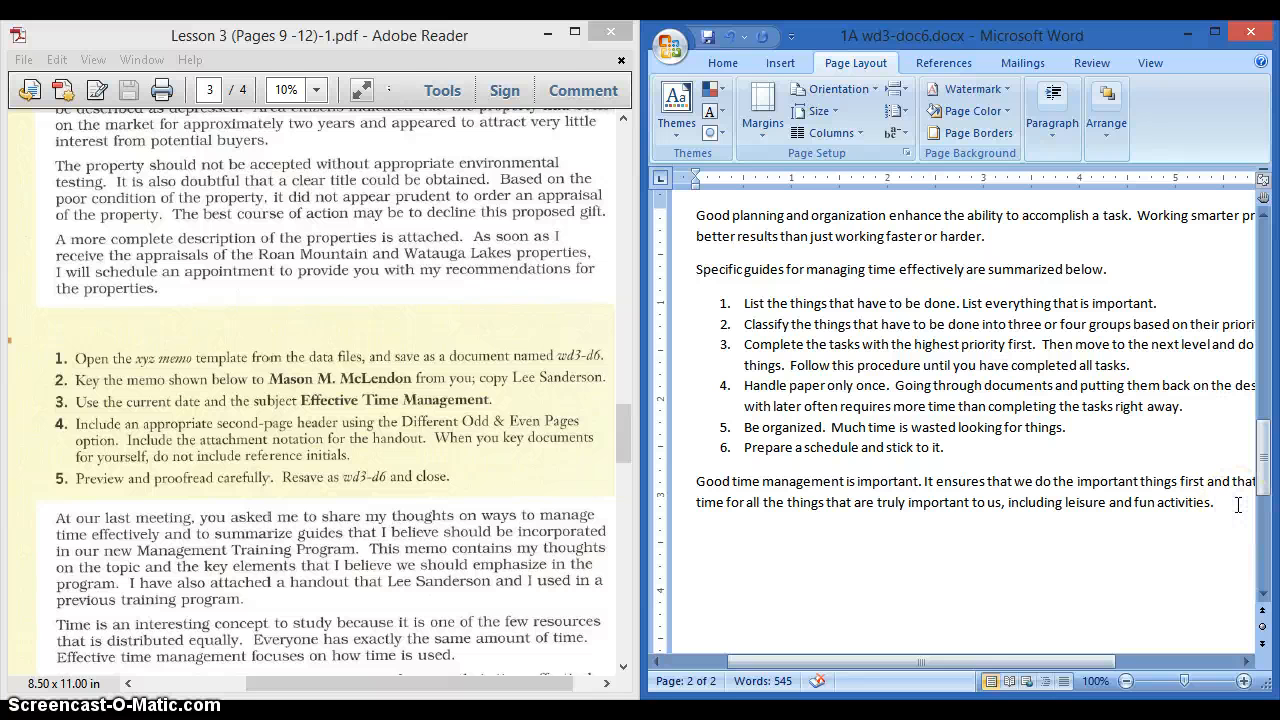
- Add a copy notation line, 'c', a tab, and the copied recipient's name, below the final paragraph
key(Return)
text(c)
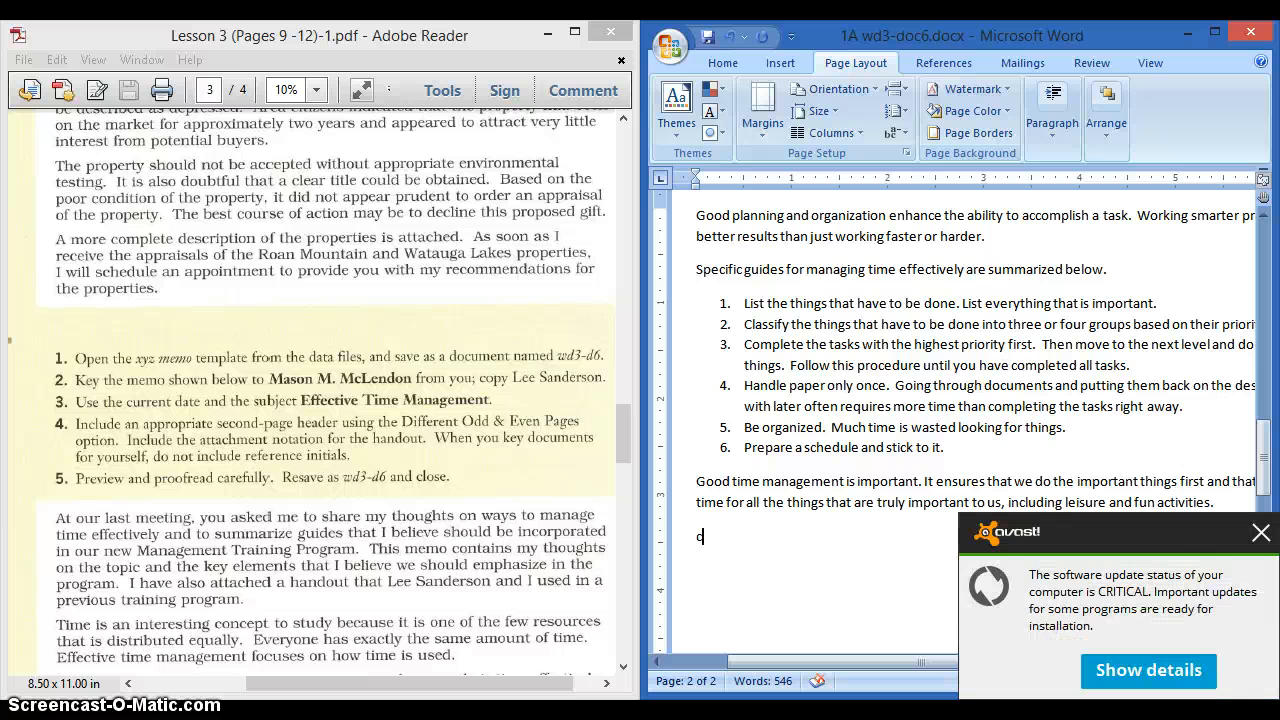
click(1261, 533)
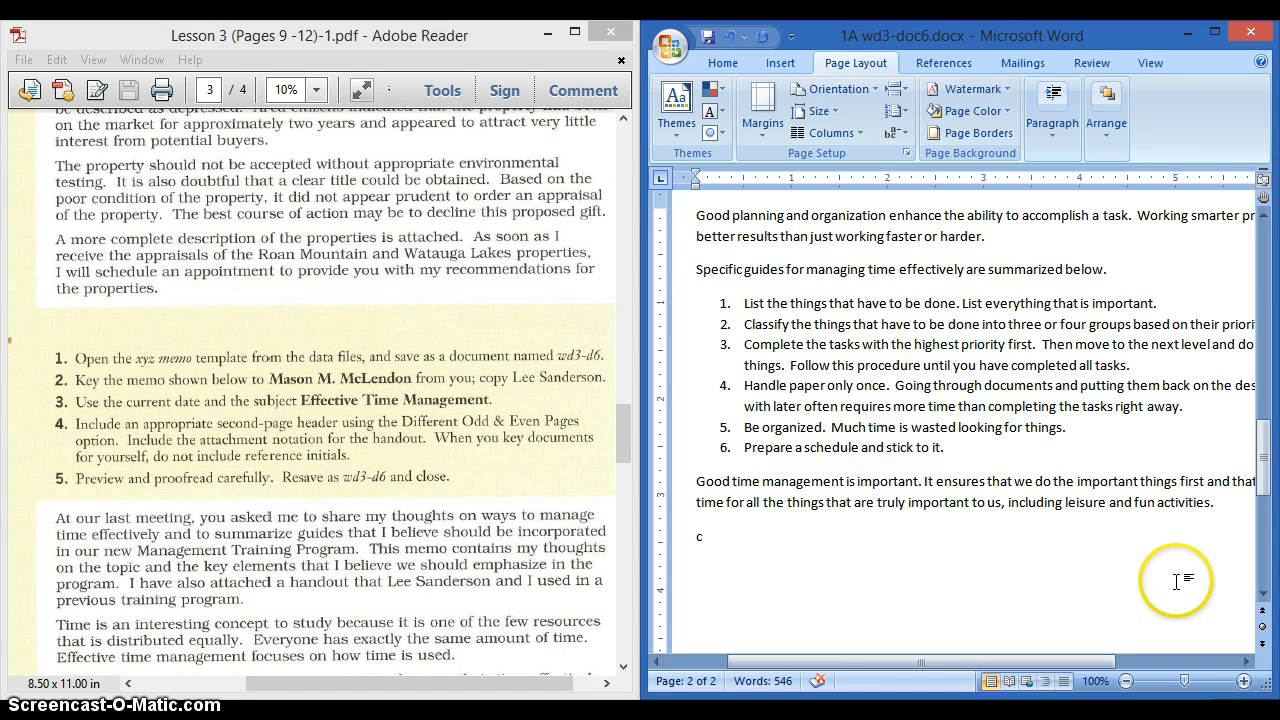
key(Tab)
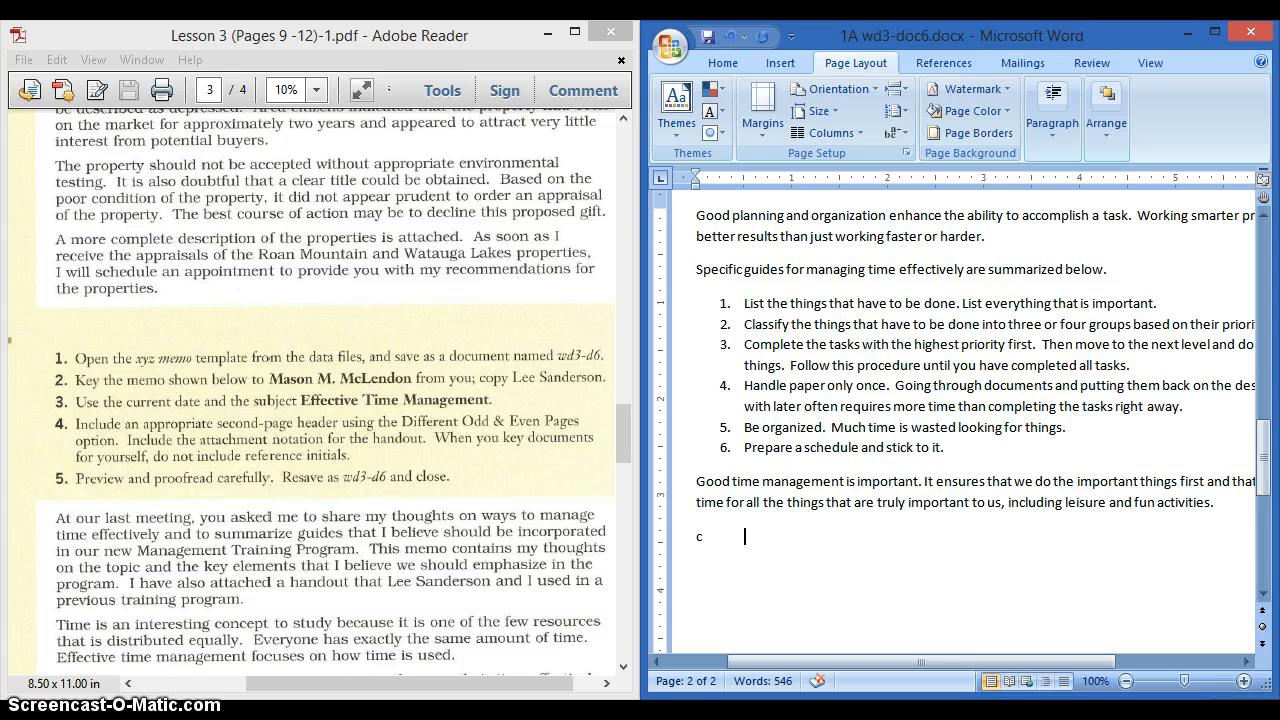
text(Lee Sanderson)
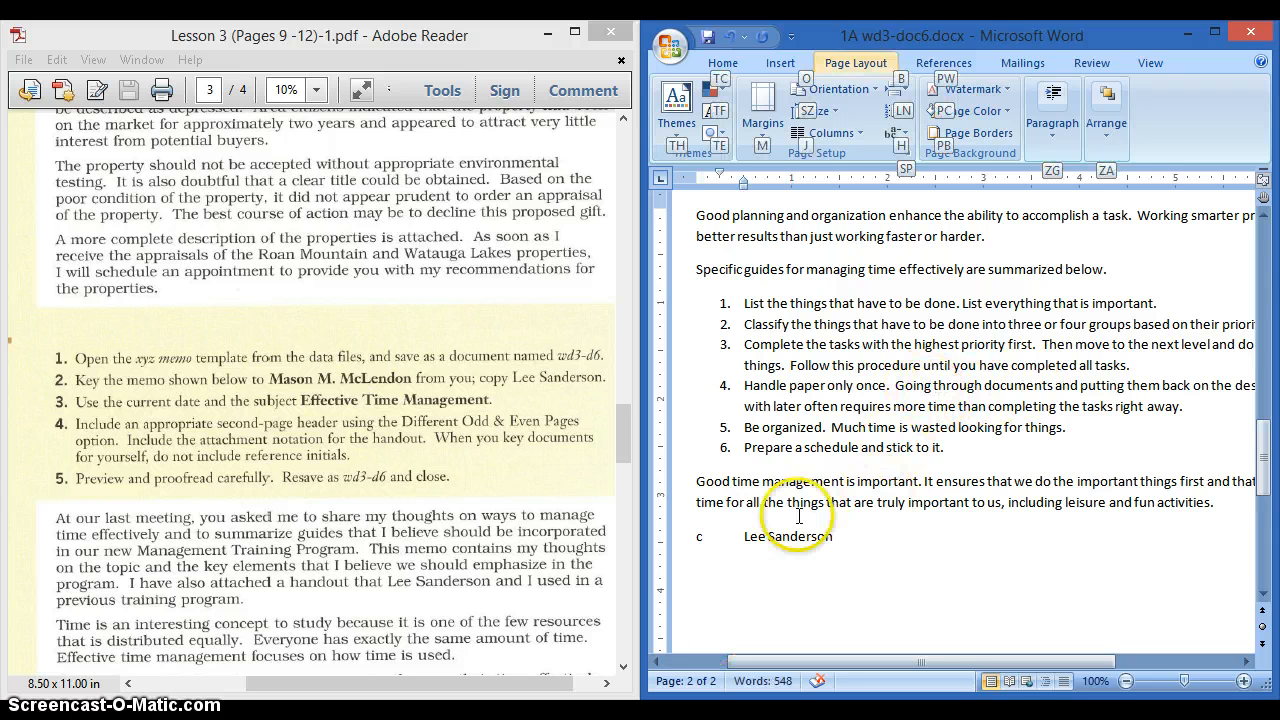
key(alt+p)
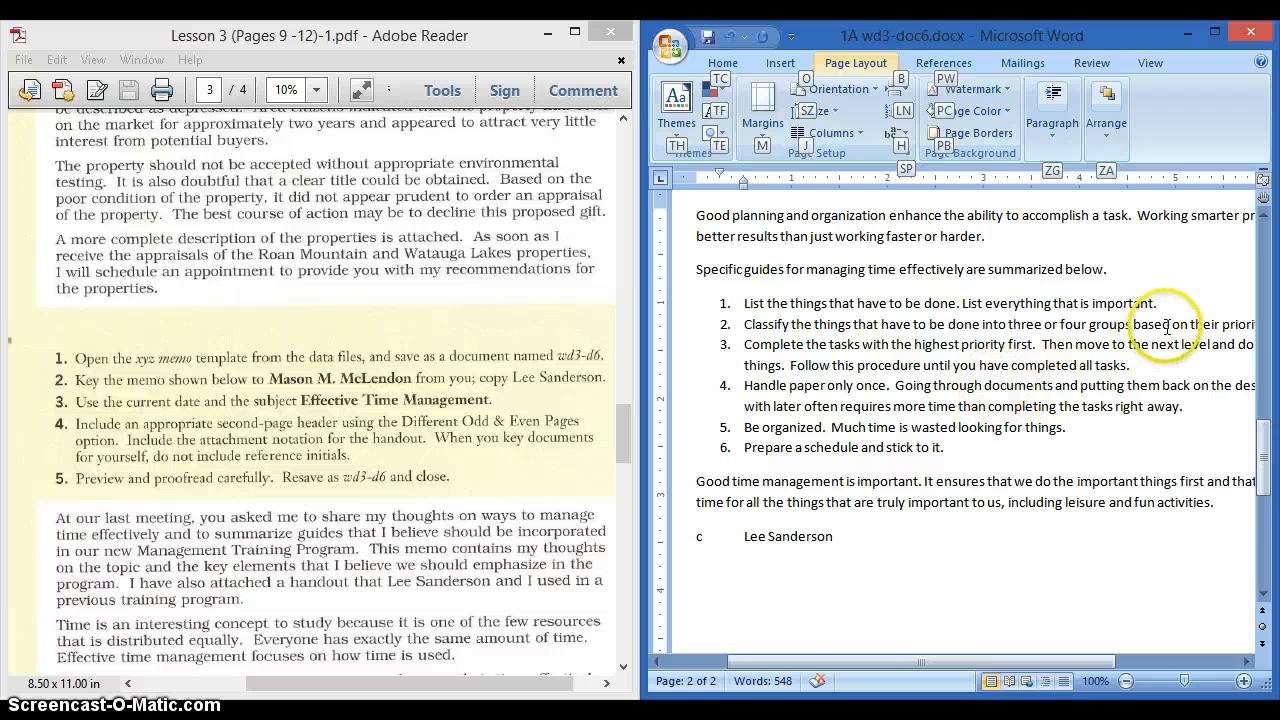
- Scroll through the memo to review both pages of the document
click(1086, 371)
scroll(1086, 371, up, 7)
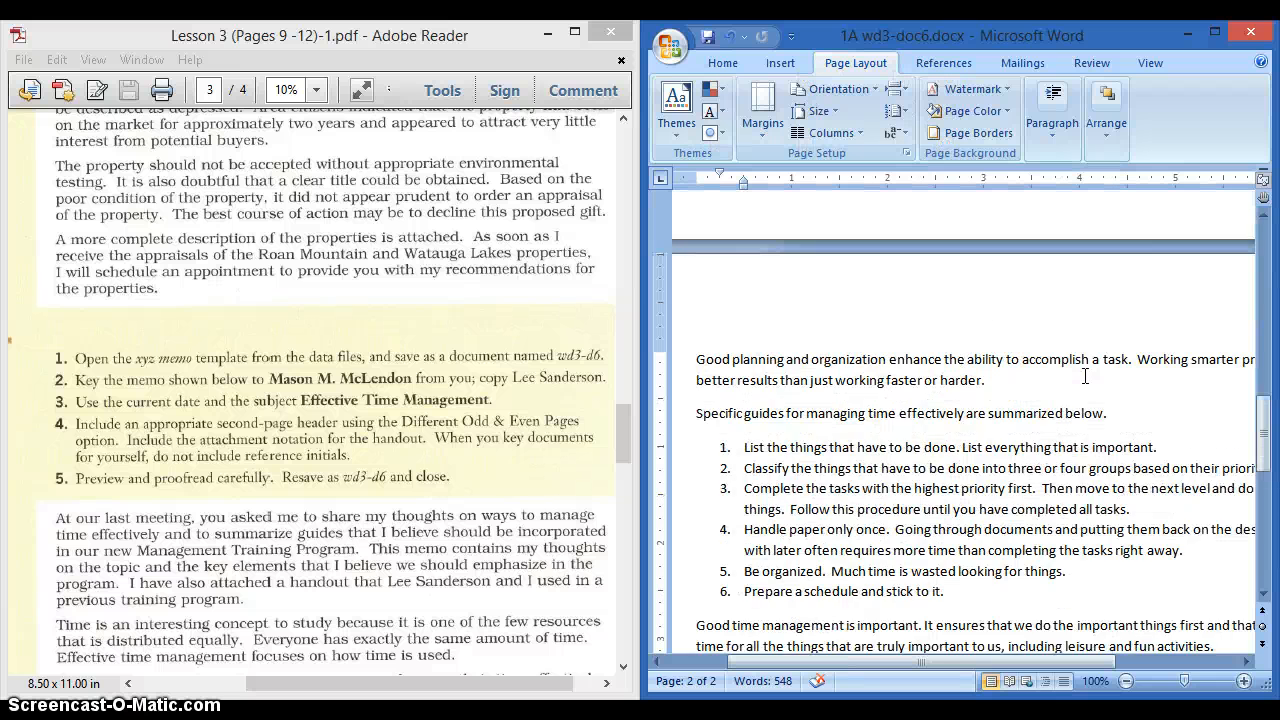
scroll(1065, 462, down, 3)
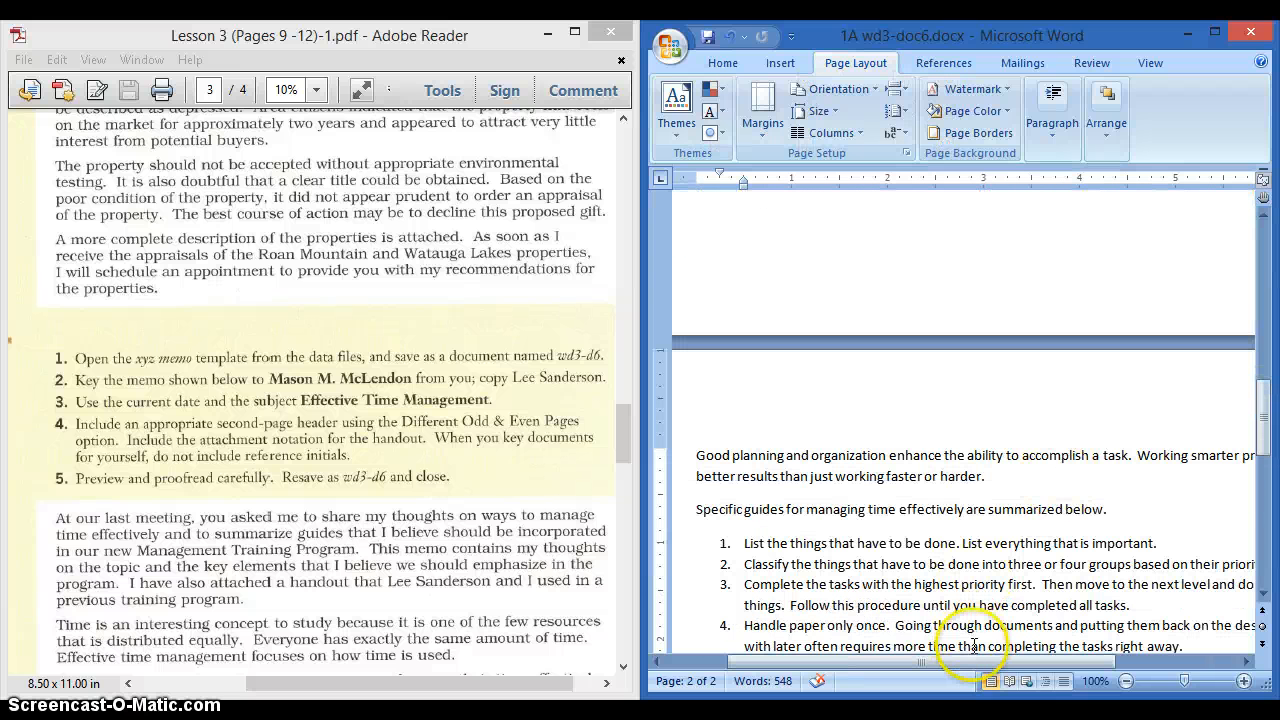
drag(912, 661, 852, 661)
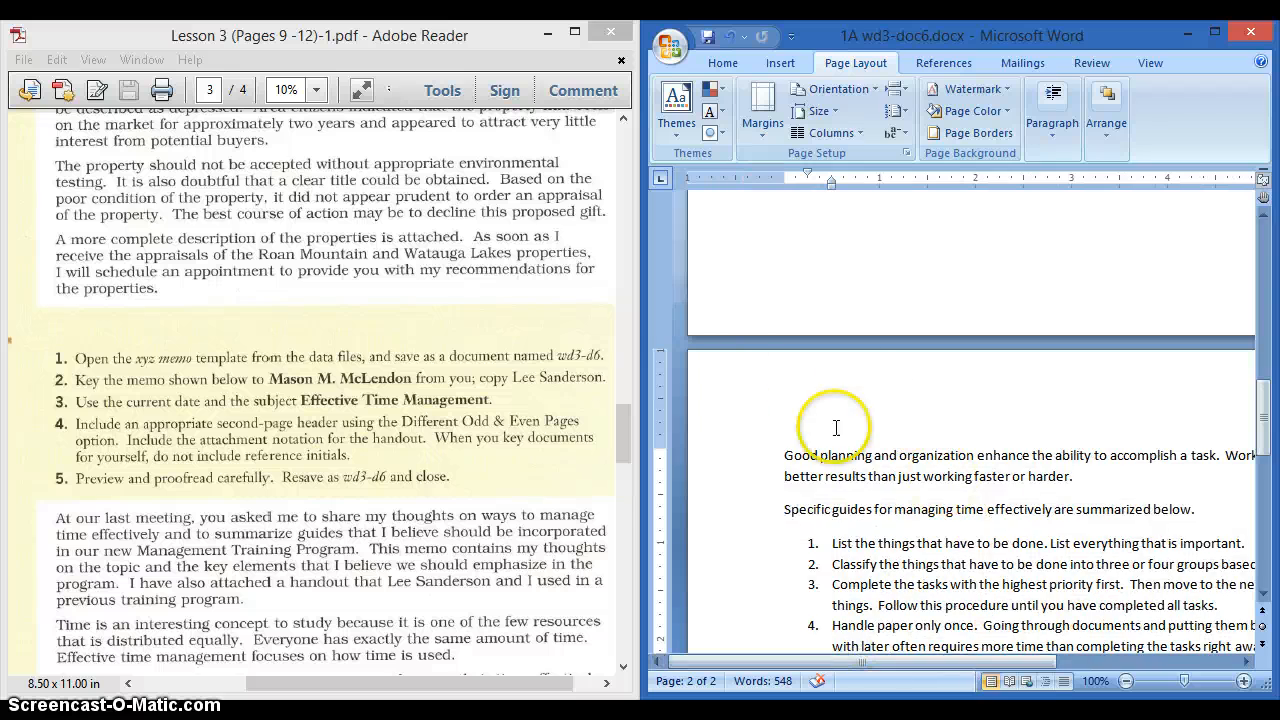
scroll(909, 503, up, 9)
scroll(909, 503, up, 6)
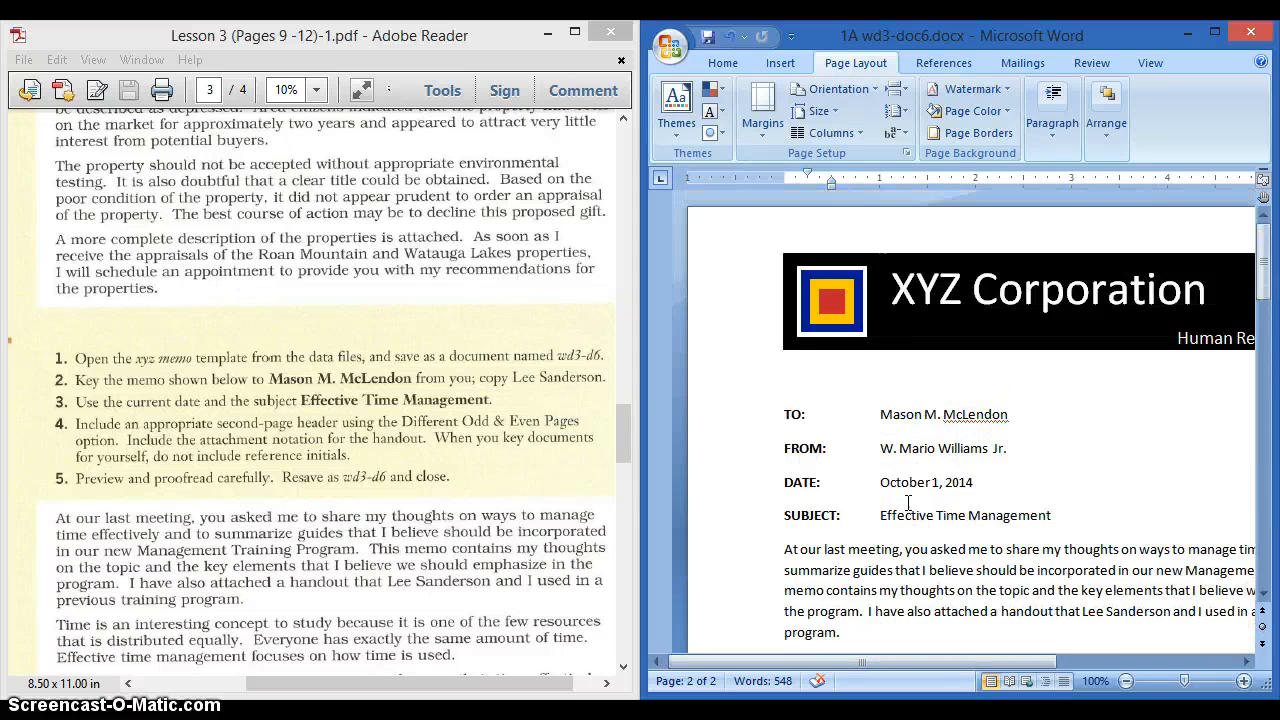
scroll(909, 500, down, 7)
scroll(909, 497, up, 2)
scroll(909, 497, up, 1)
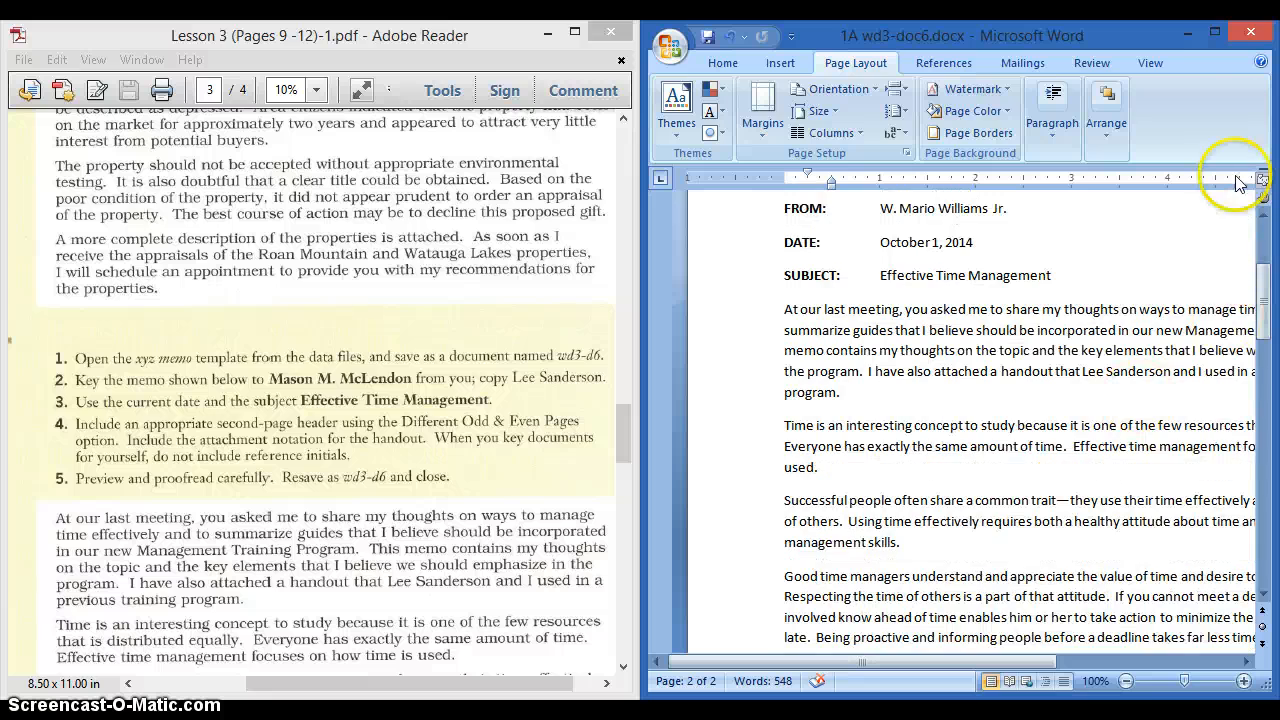
- Maximize the Word window and check the 548-word memo from its TO/FROM/DATE/SUBJECT heading down
click(1215, 33)
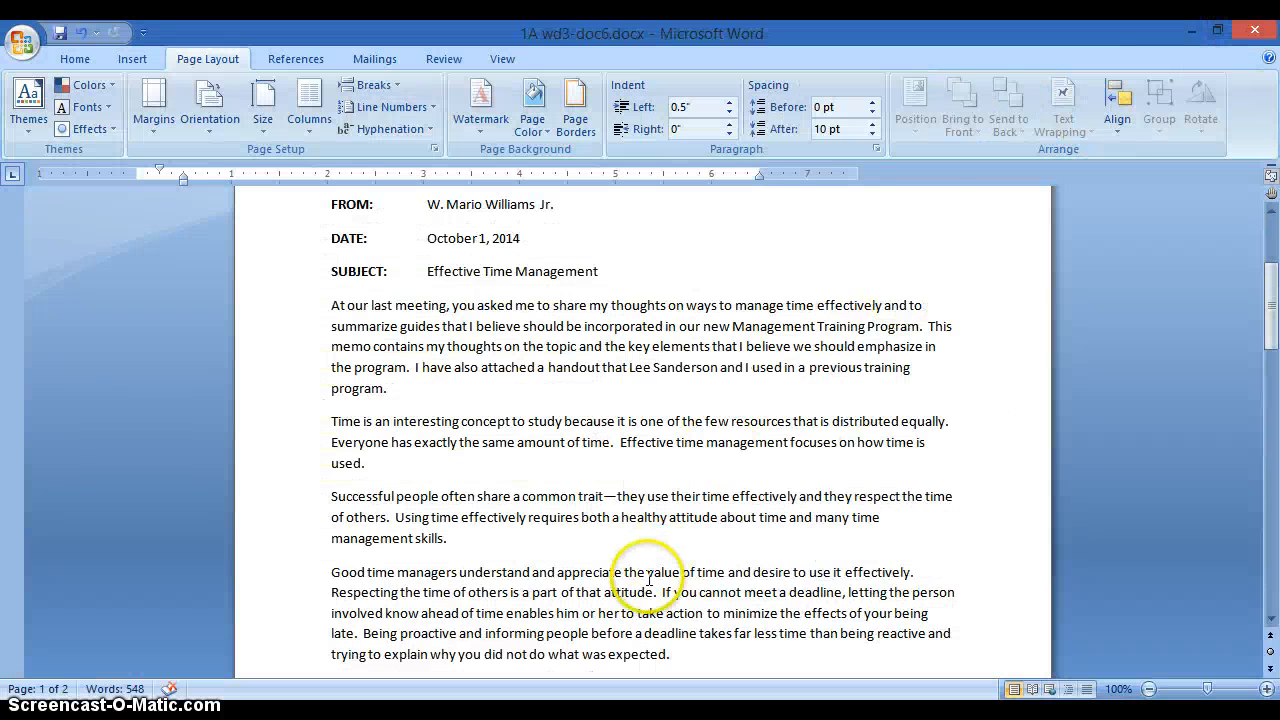
scroll(643, 586, up, 4)
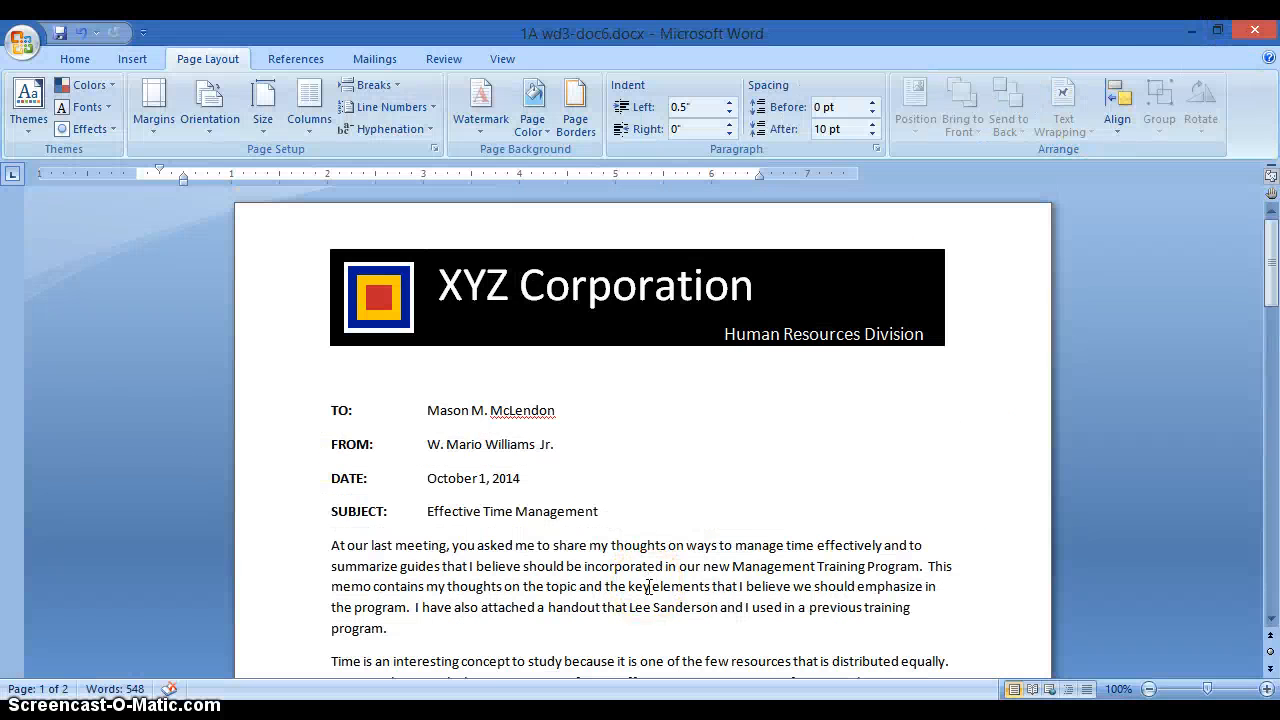
scroll(648, 587, down, 10)
scroll(651, 586, down, 2)
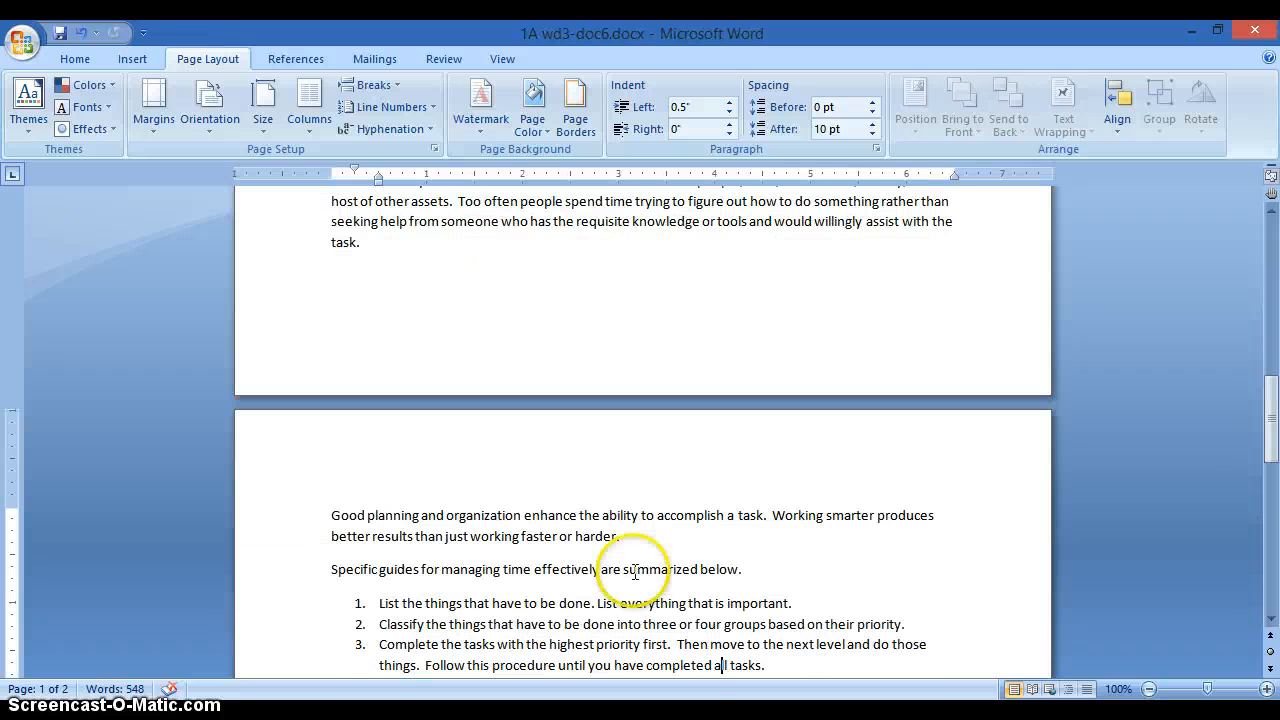
- Open page 2's header and turn on Different Odd & Even Pages
double_click(504, 461)
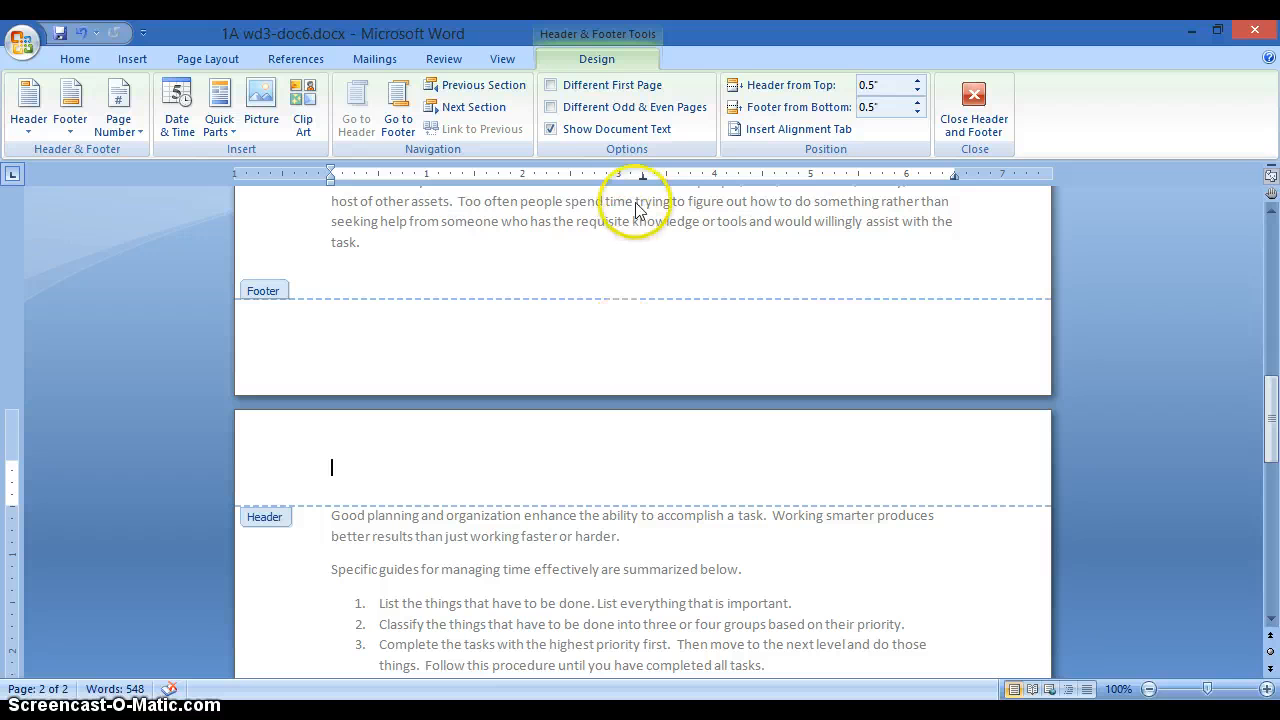
click(550, 107)
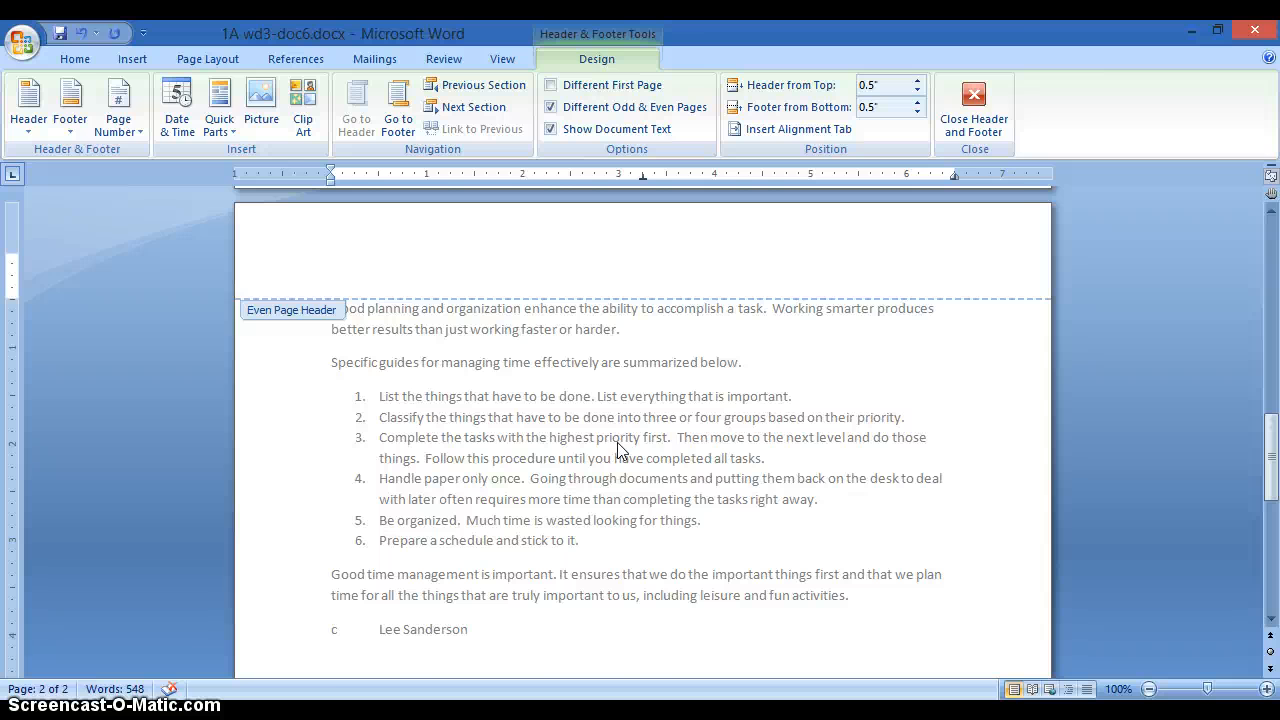
click(590, 352)
key(alt+p)
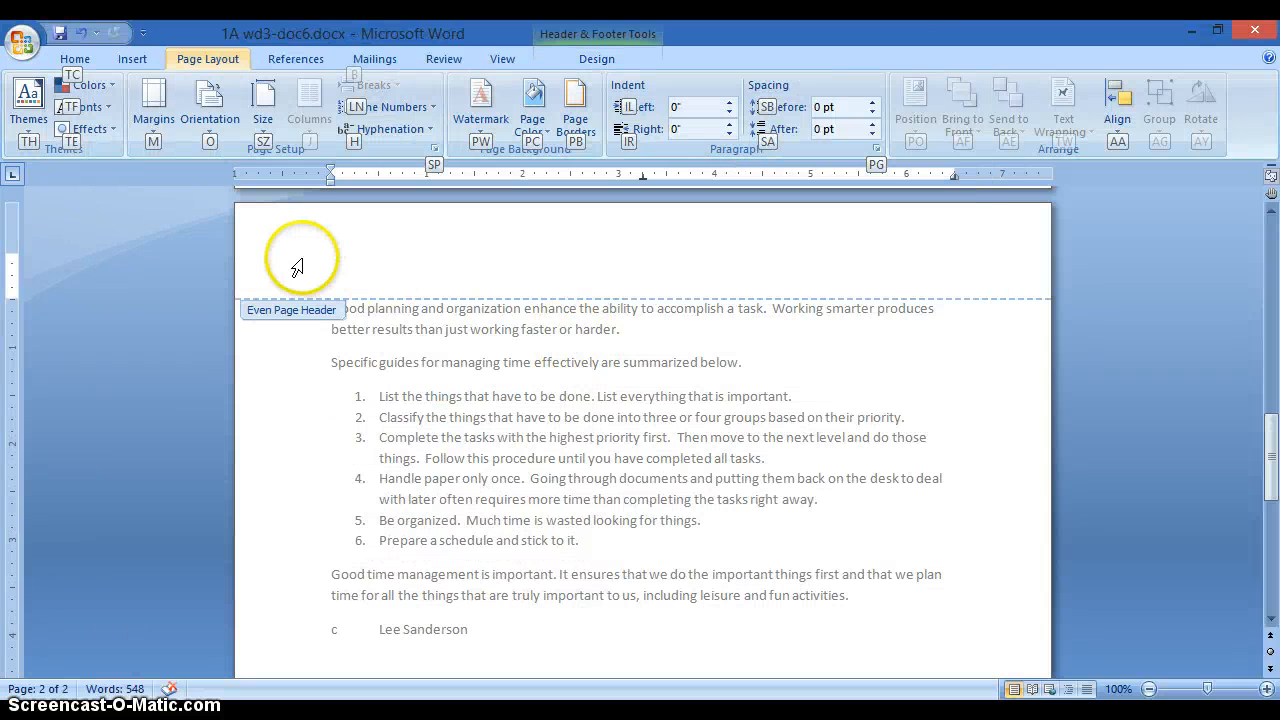
click(333, 249)
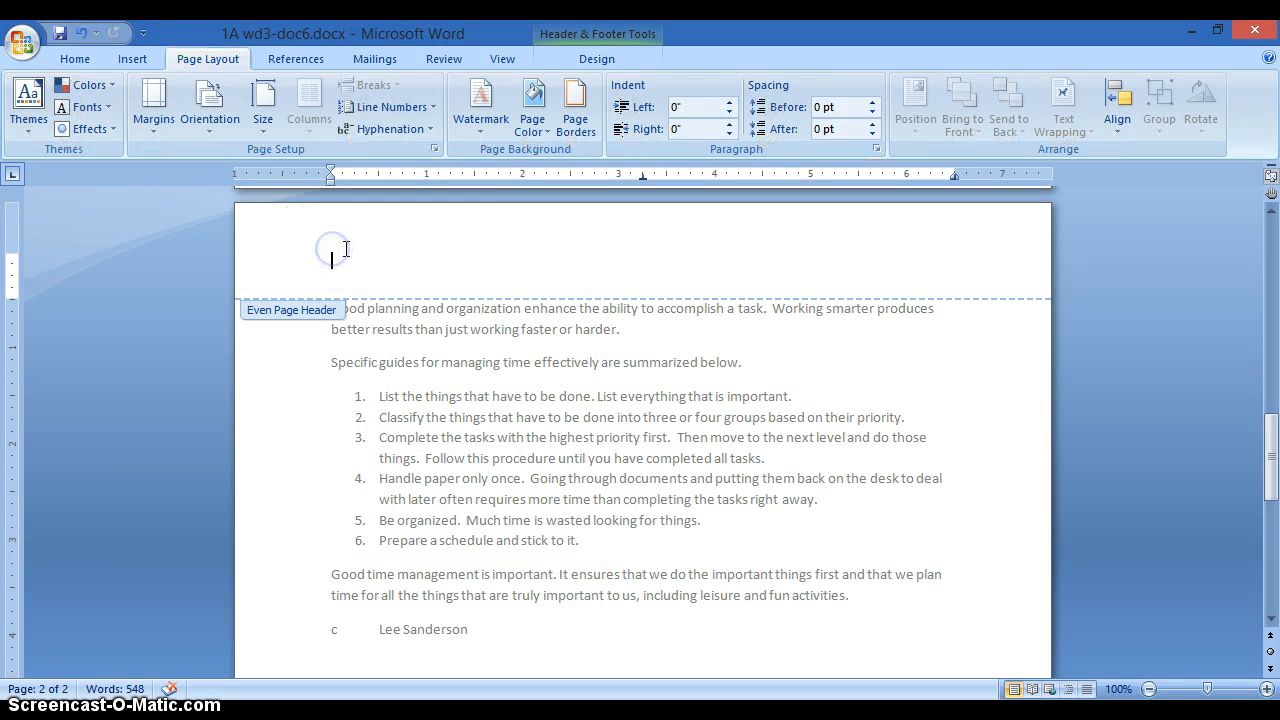
click(338, 254)
click(352, 238)
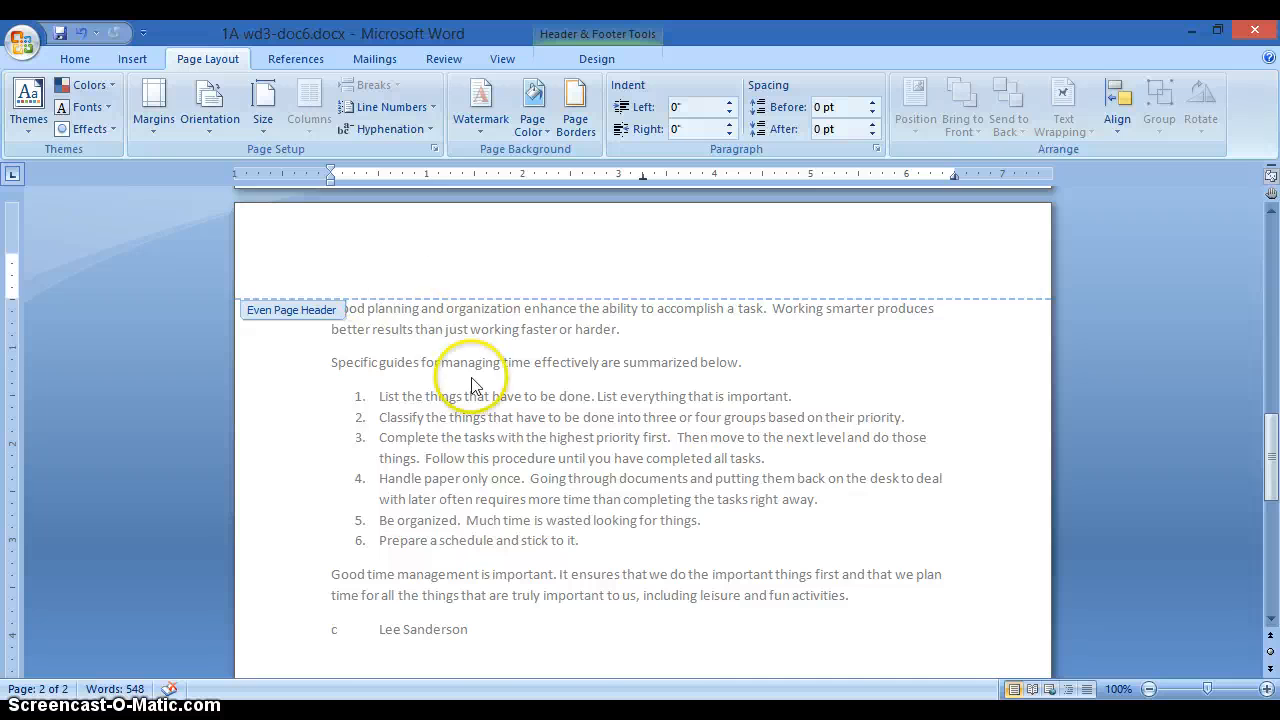
scroll(430, 370, up, 12)
scroll(475, 388, up, 5)
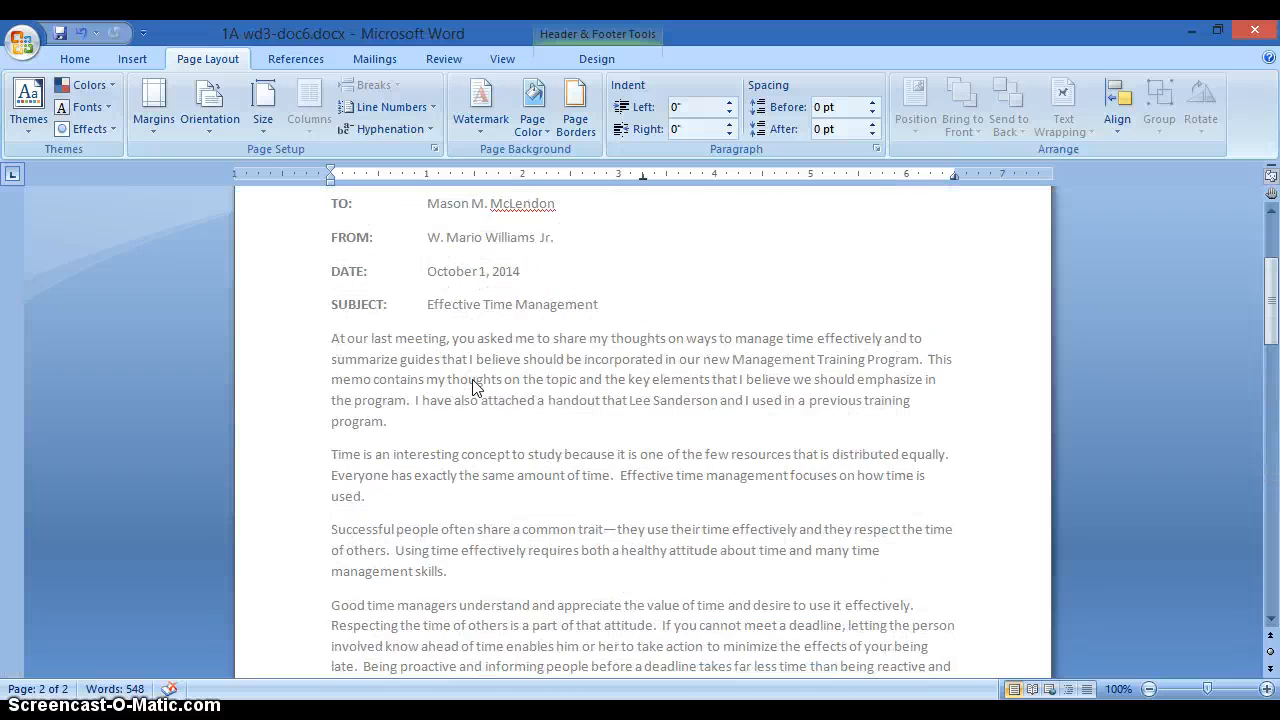
click(466, 378)
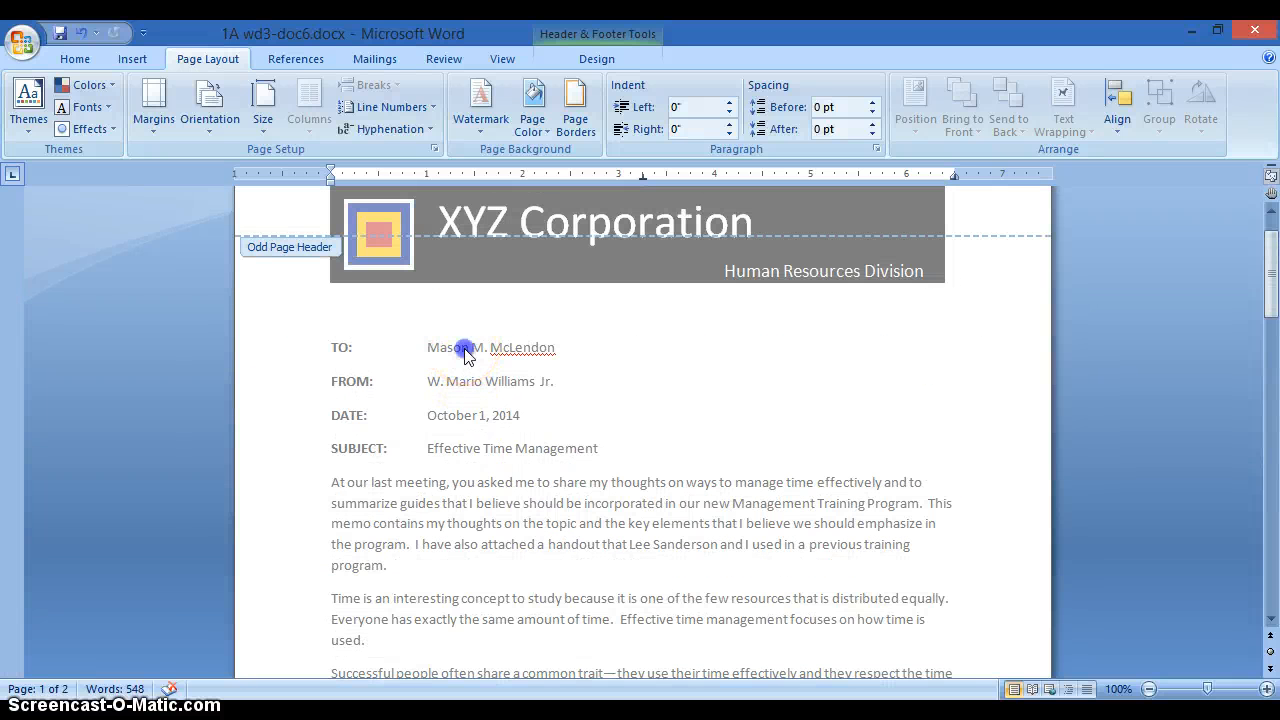
- Leave the header and copy the addressee's name from the memo's TO line
double_click(466, 356)
scroll(474, 363, up, 10)
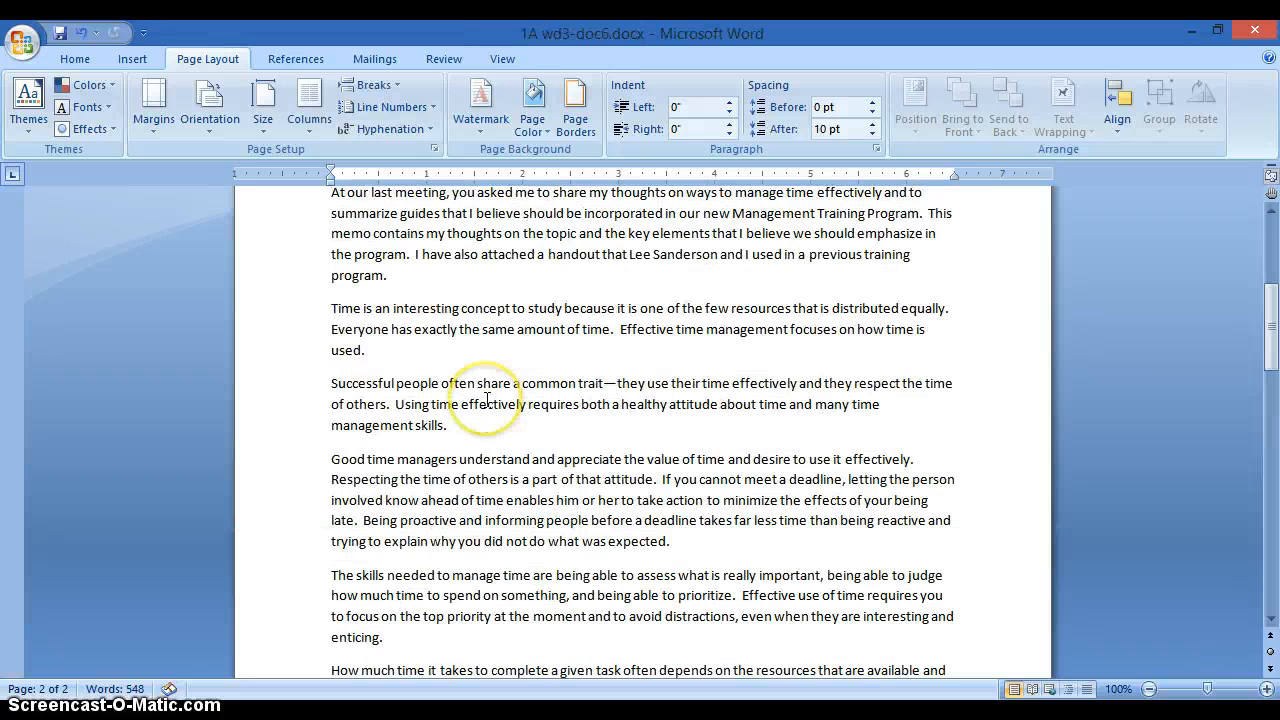
drag(428, 297, 548, 300)
key(ctrl+c)
right_click(546, 293)
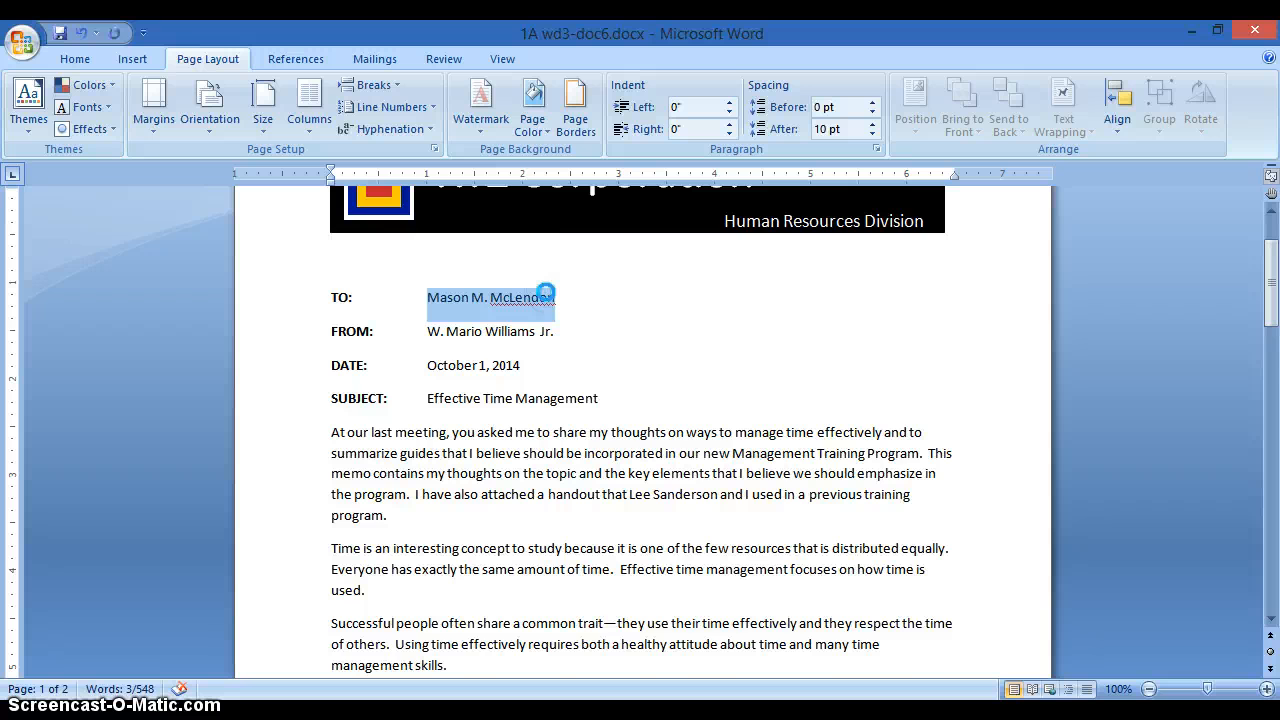
scroll(546, 293, down, 15)
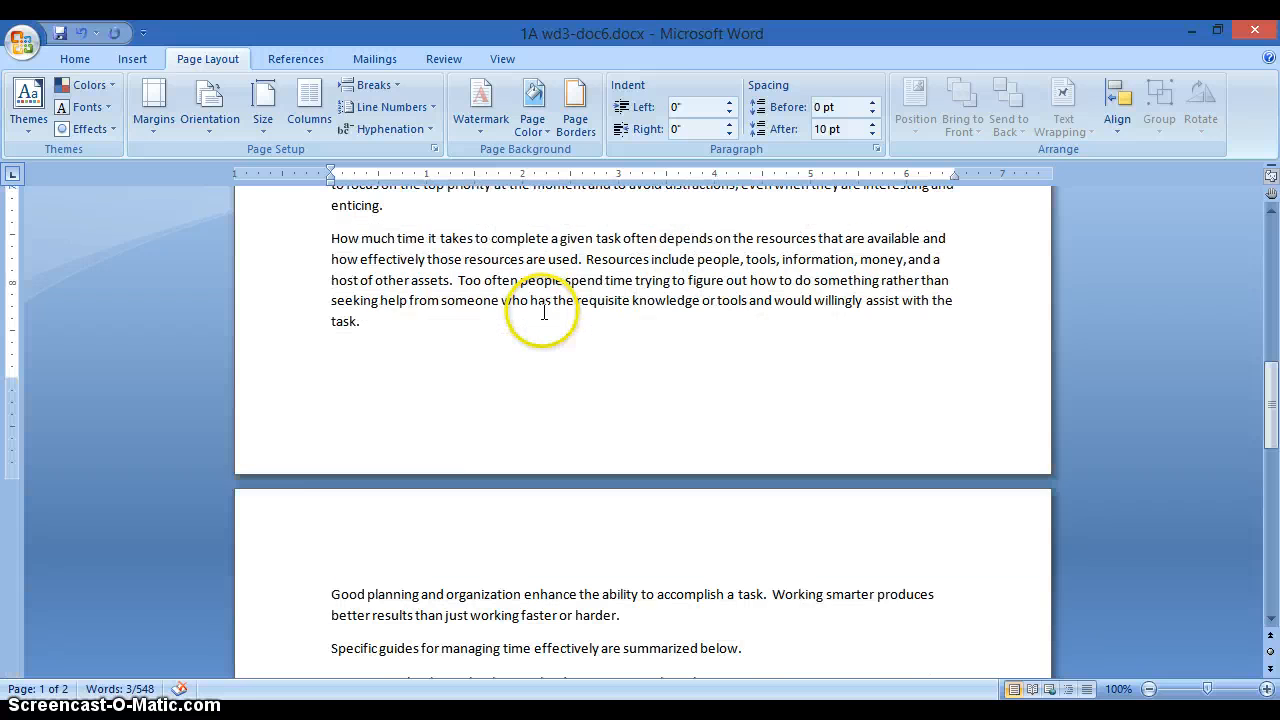
- Paste the name into page 2's even-page header, with 'Page' on the line below
double_click(428, 447)
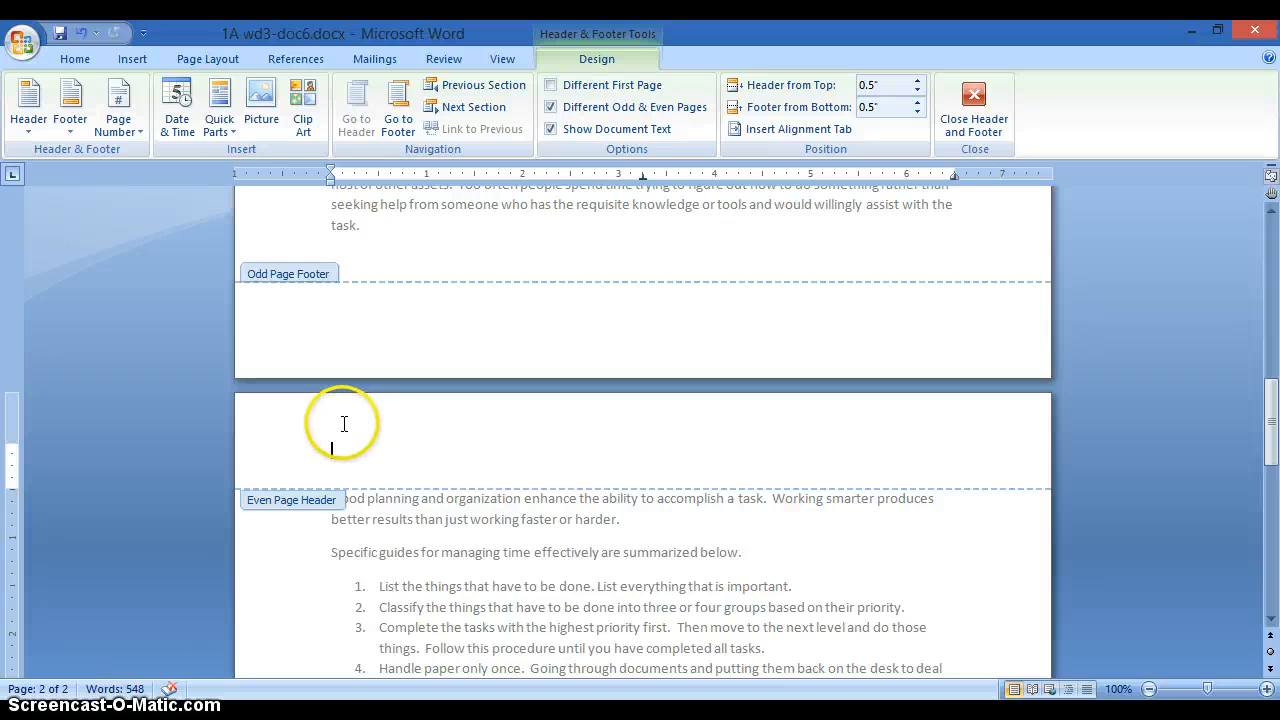
key(ctrl+v)
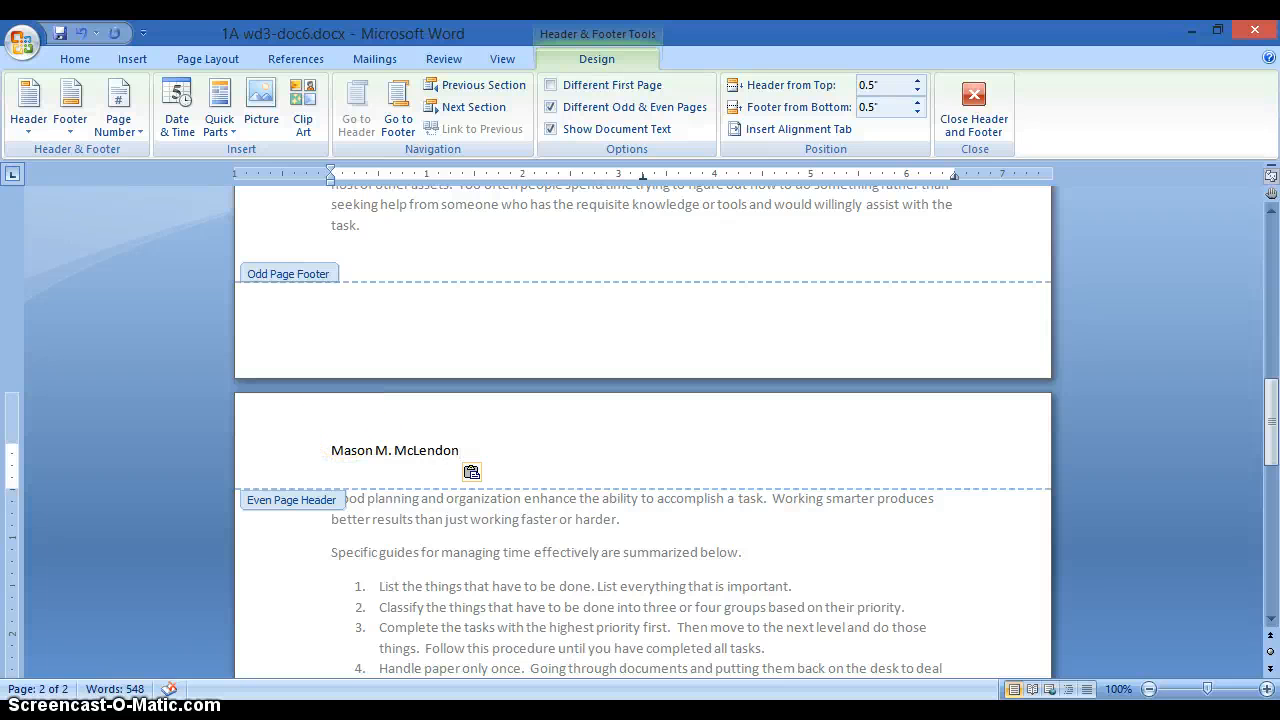
key(Return)
key(Up)
key(Up)
key(Down)
key(Down)
text(Page)
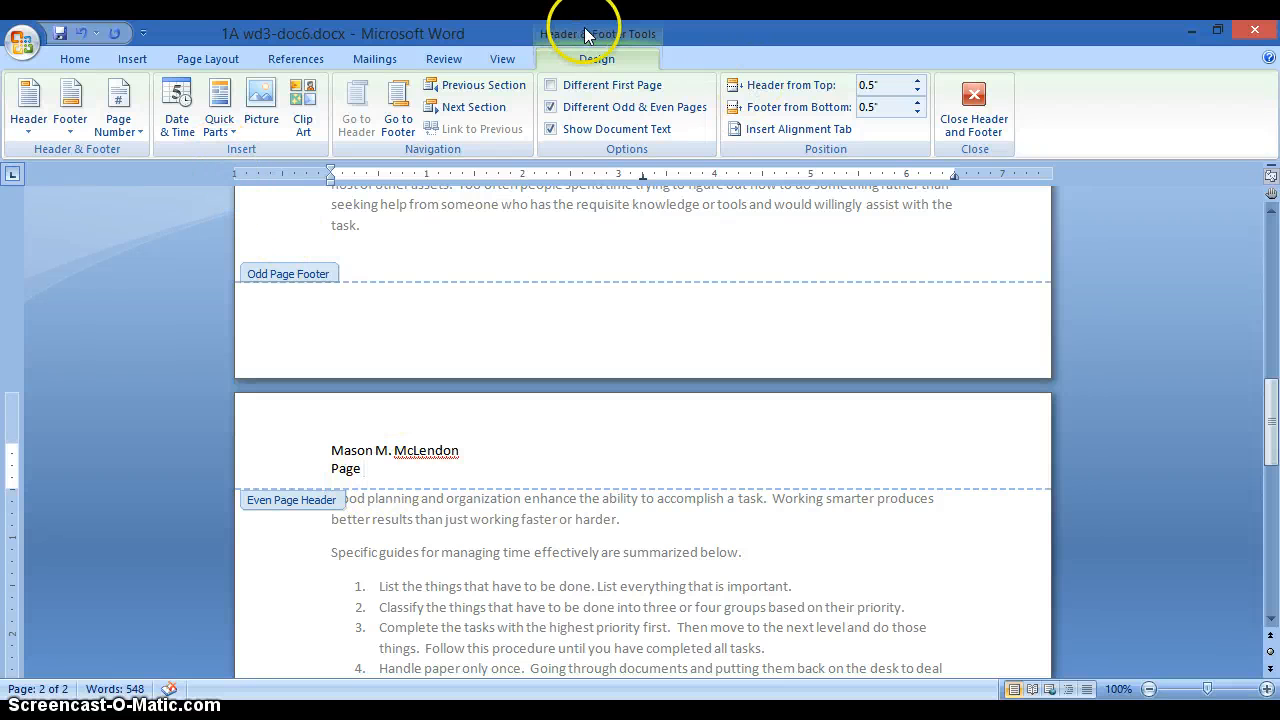
- Add a plain page number after 'Page' so it reads 'Page 2', then start a new line
click(137, 136)
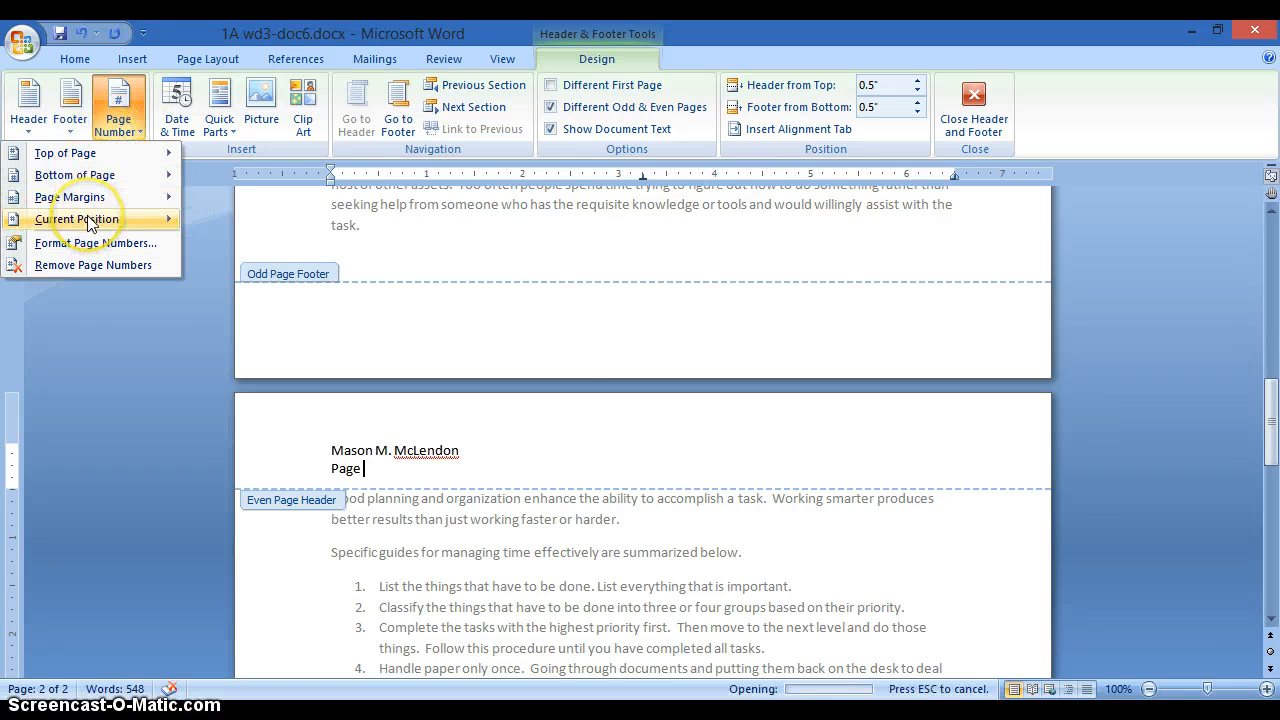
mouse_move(91, 223)
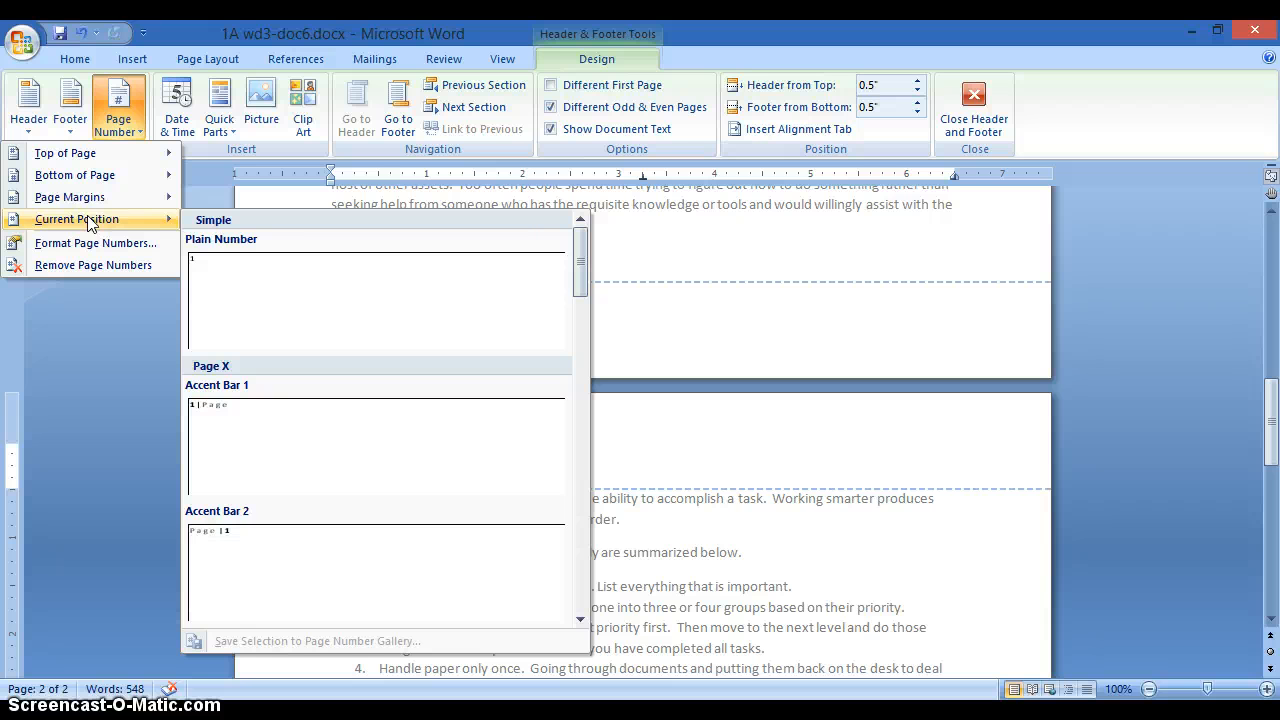
click(215, 248)
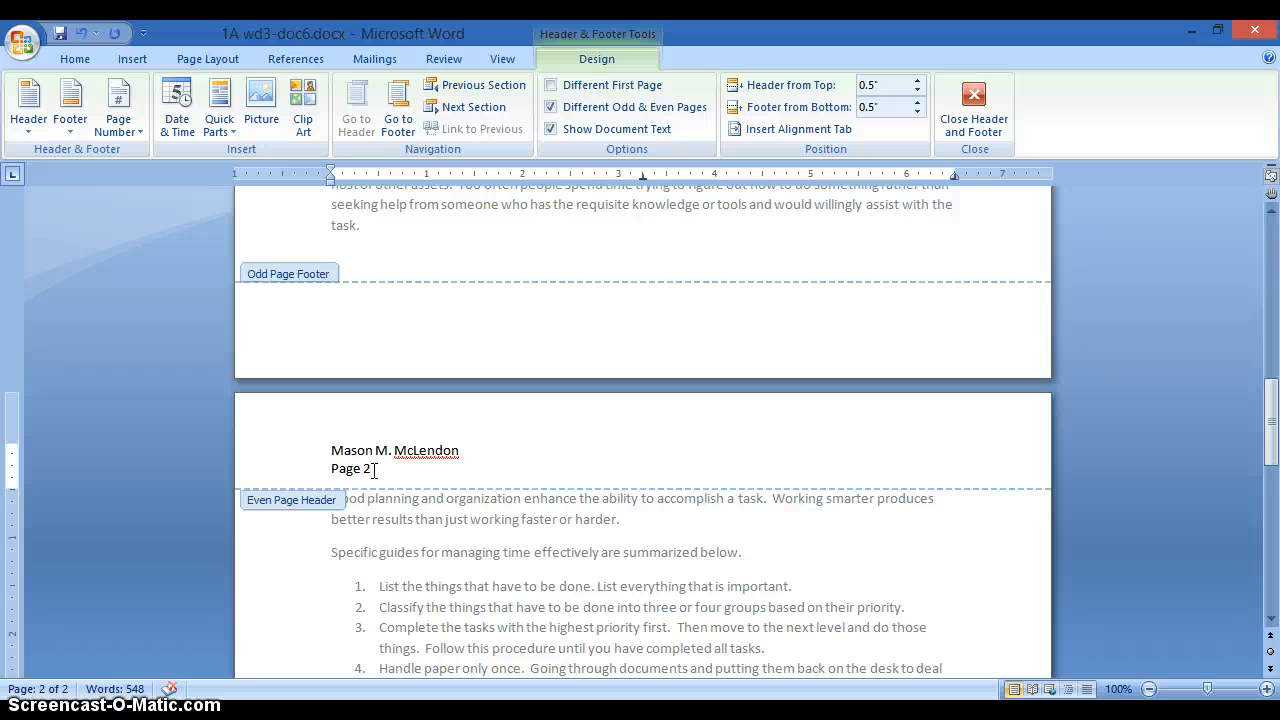
key(Return)
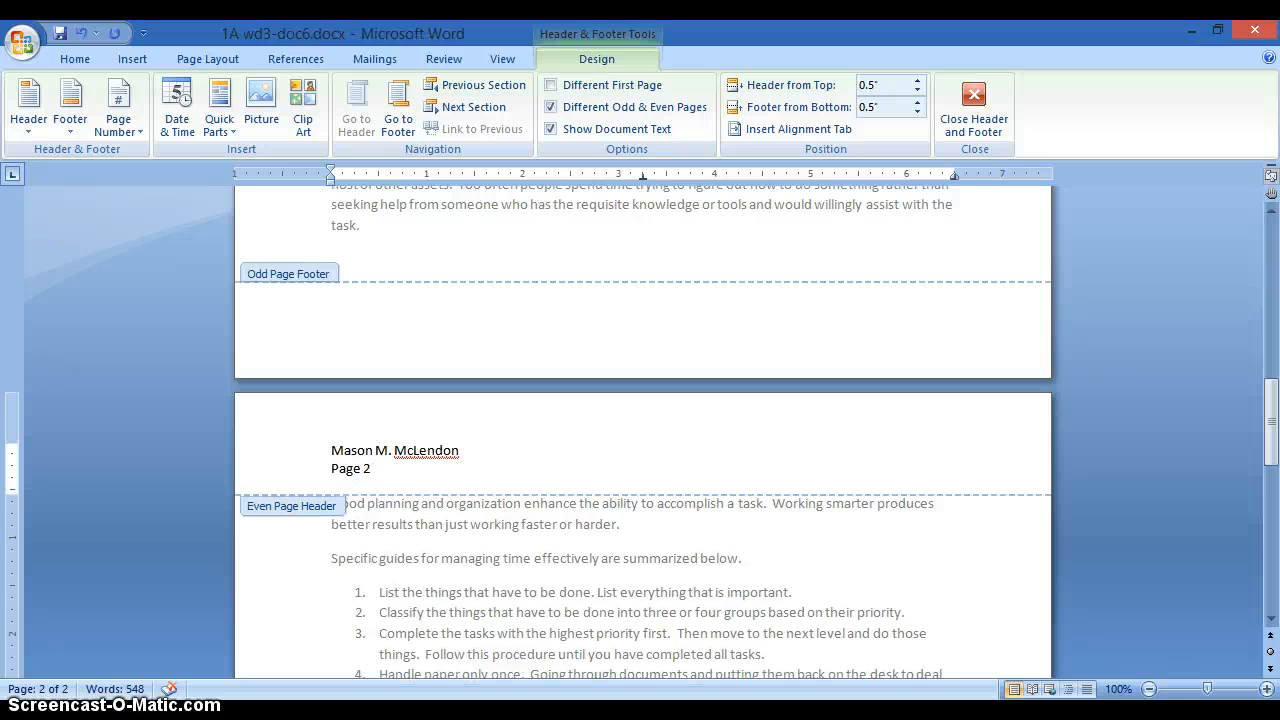
- Insert today's date as October 1, 2014 under 'Page 2', then start a new line
click(75, 60)
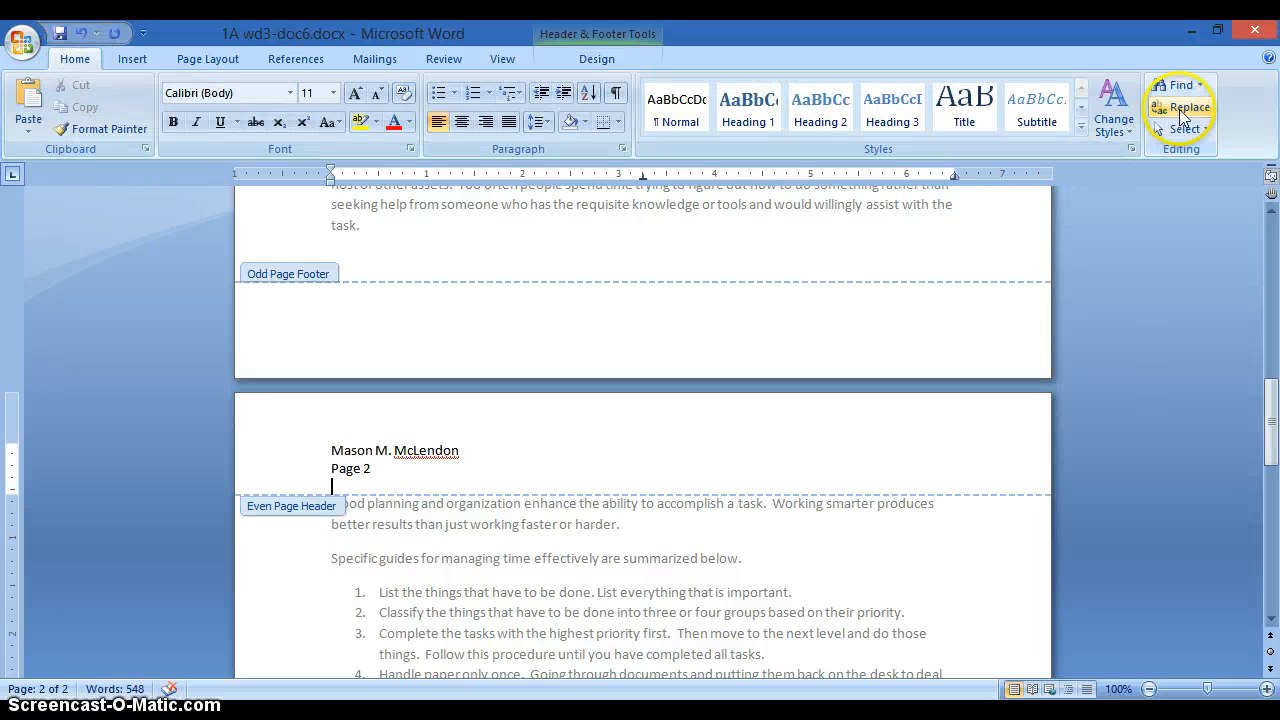
click(134, 61)
click(1005, 107)
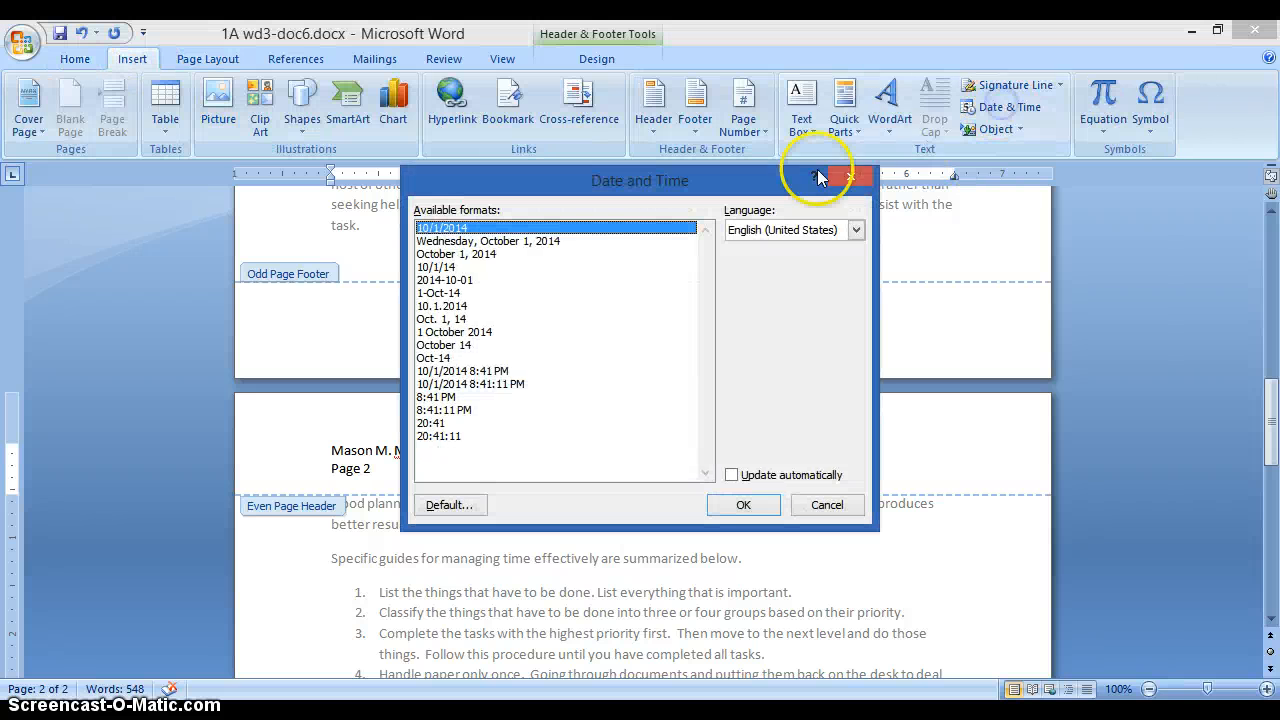
click(476, 256)
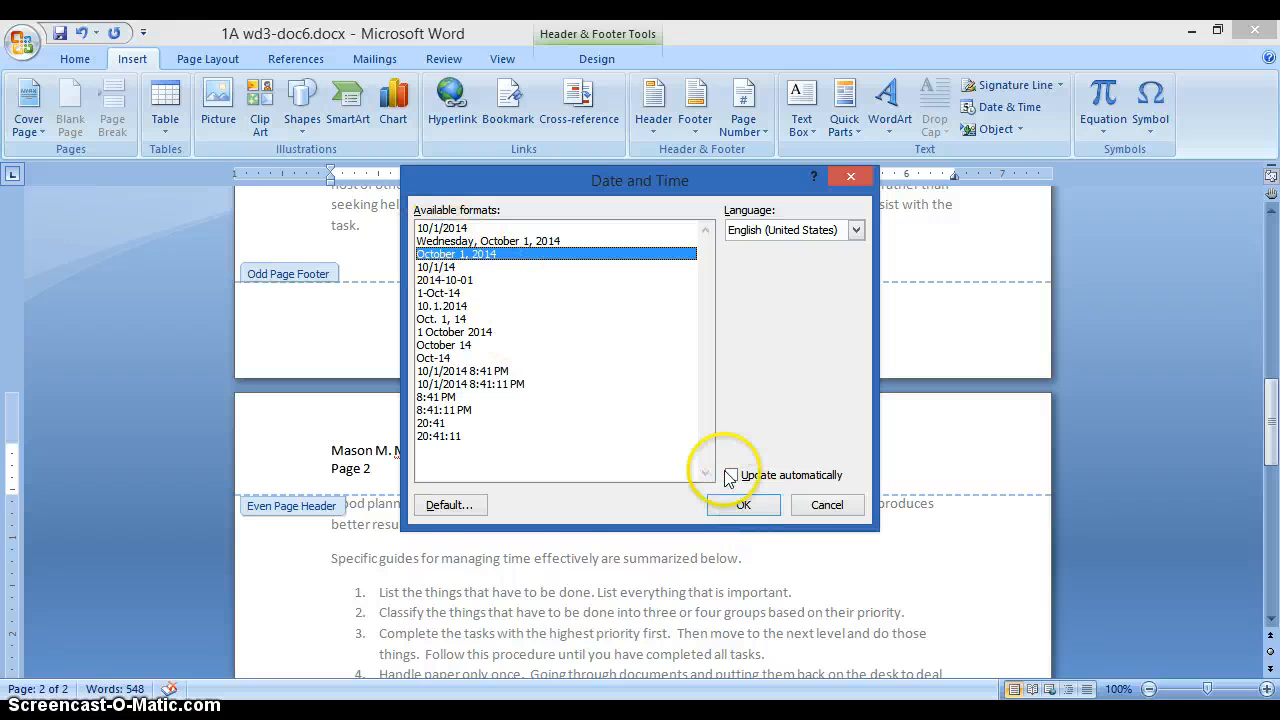
click(767, 508)
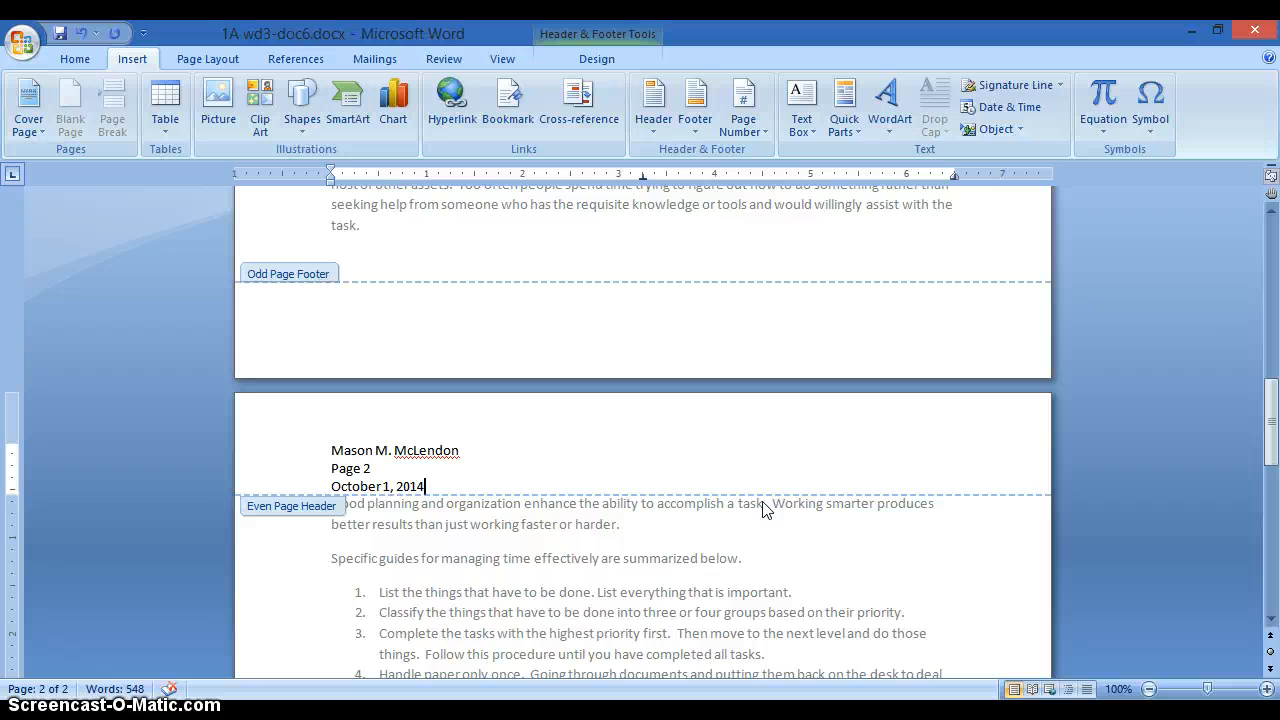
key(Return)
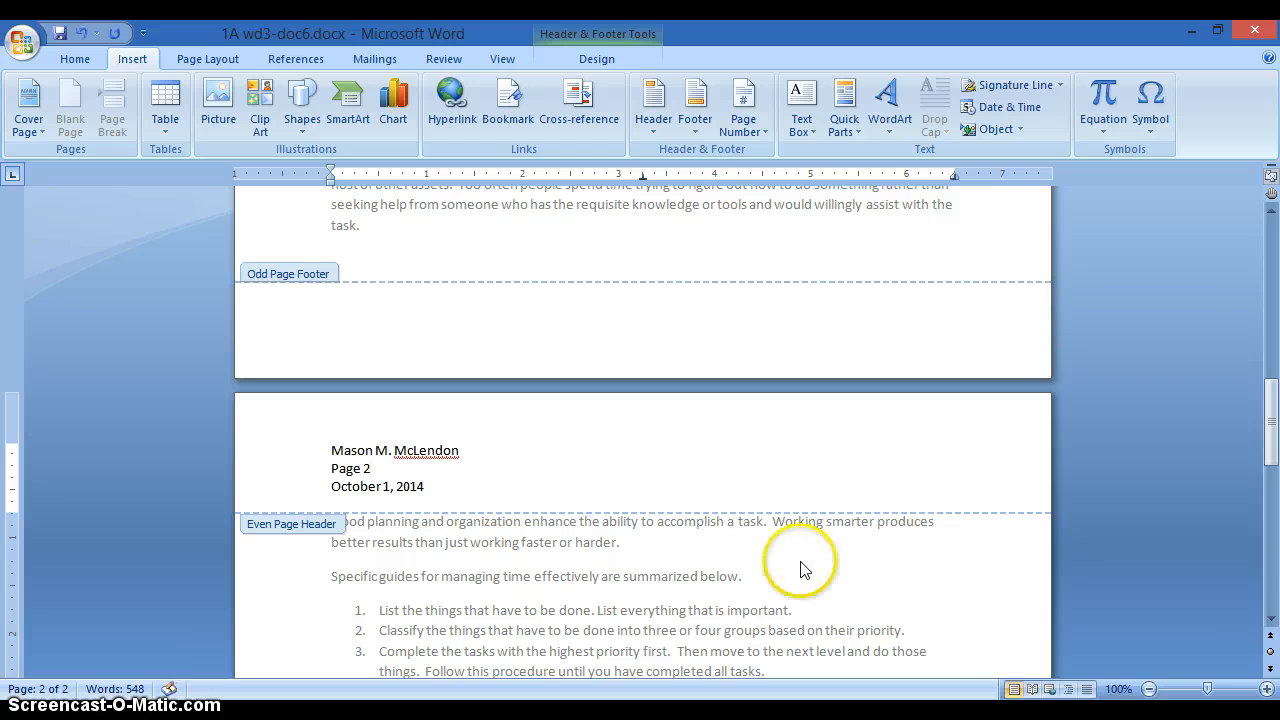
- Close the header, review both memo pages, and snap Word to the right half beside Adobe Reader
double_click(634, 585)
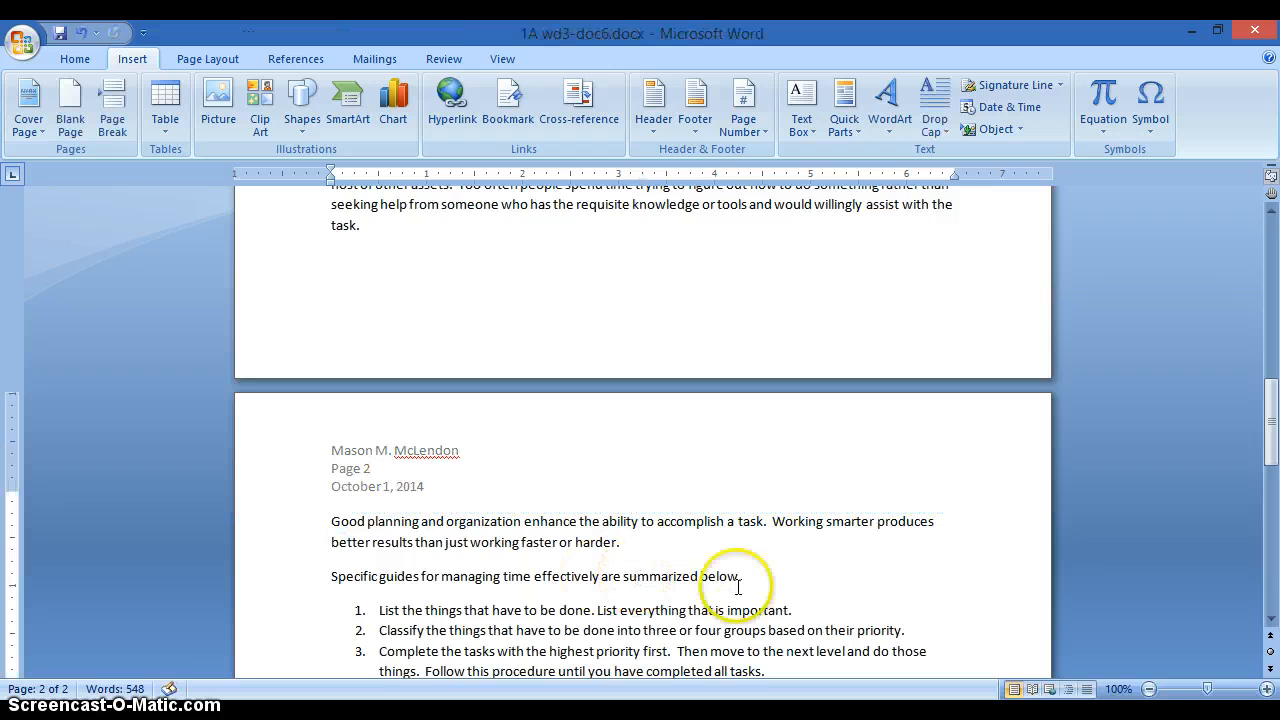
scroll(887, 597, up, 4)
scroll(887, 595, up, 9)
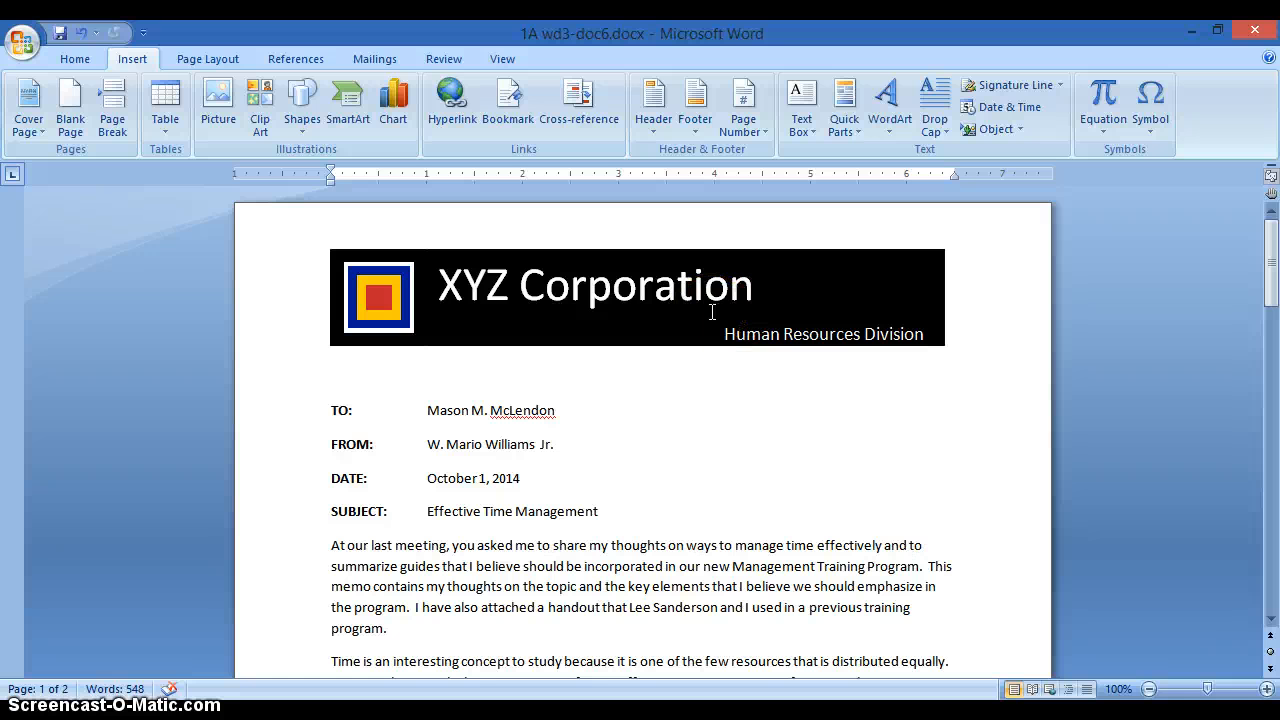
scroll(695, 310, down, 1)
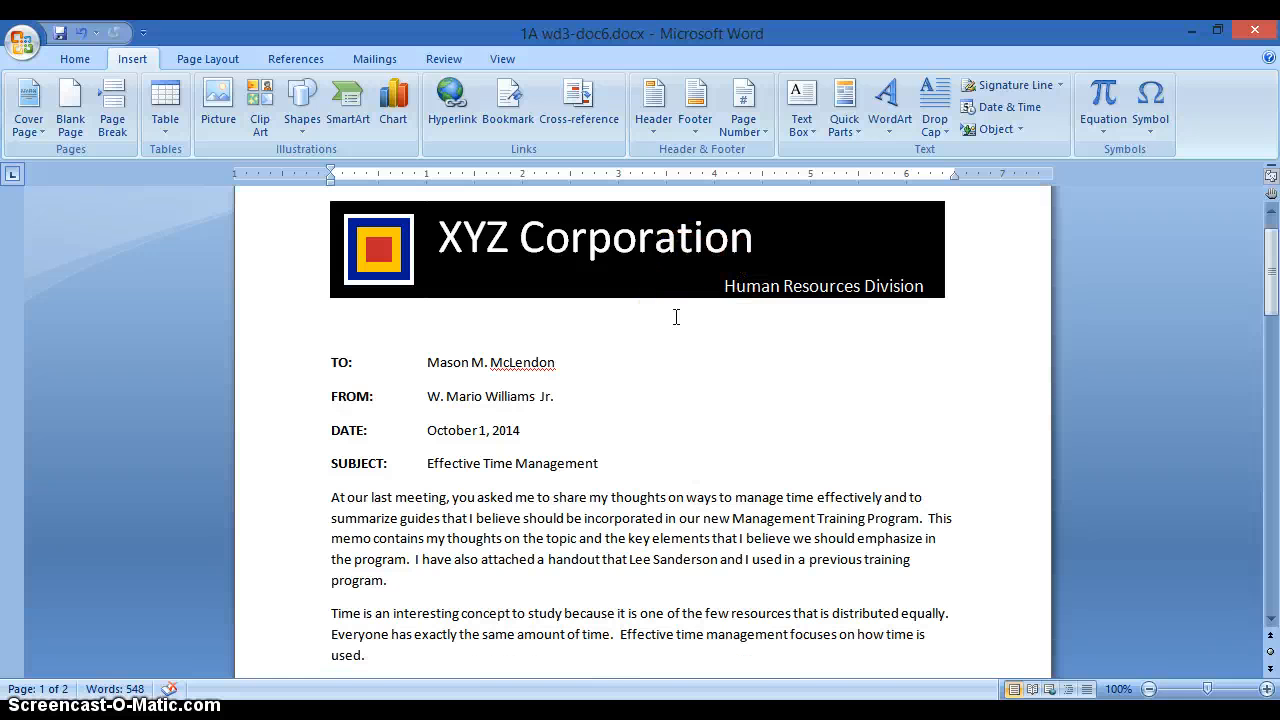
scroll(676, 317, down, 15)
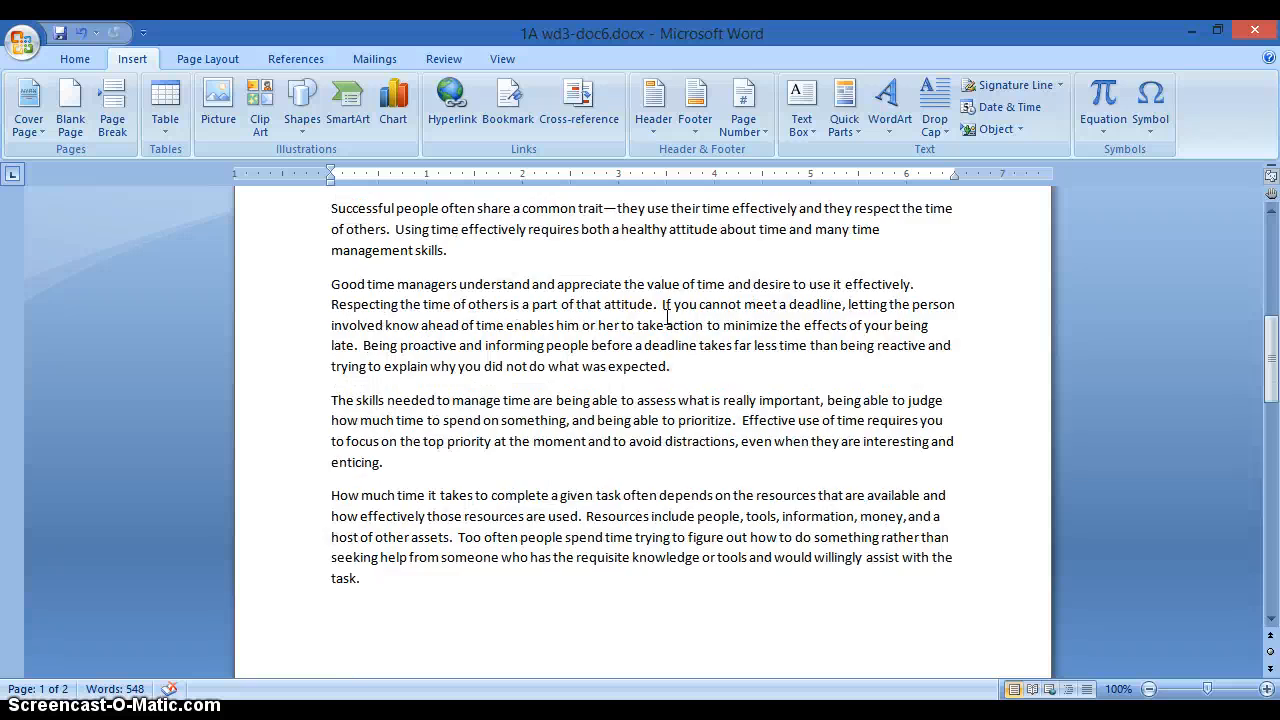
scroll(640, 312, down, 4)
scroll(400, 404, down, 2)
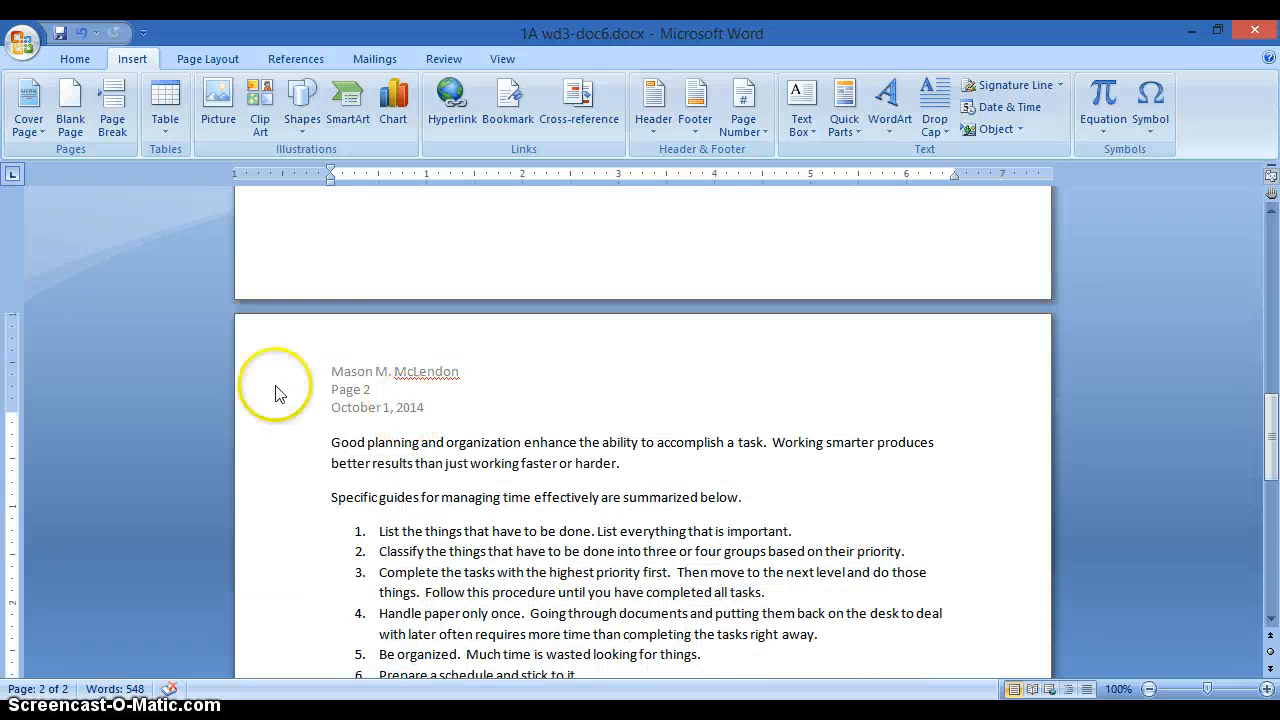
scroll(428, 425, down, 5)
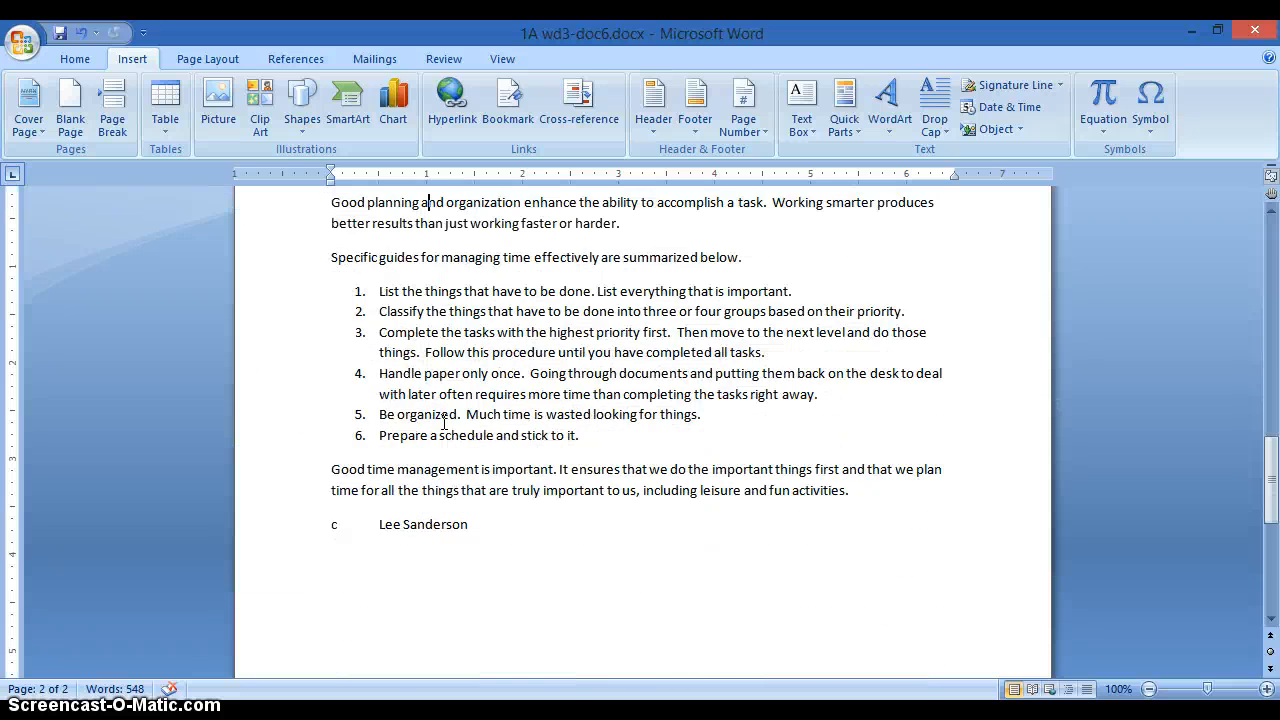
drag(630, 25, 1275, 30)
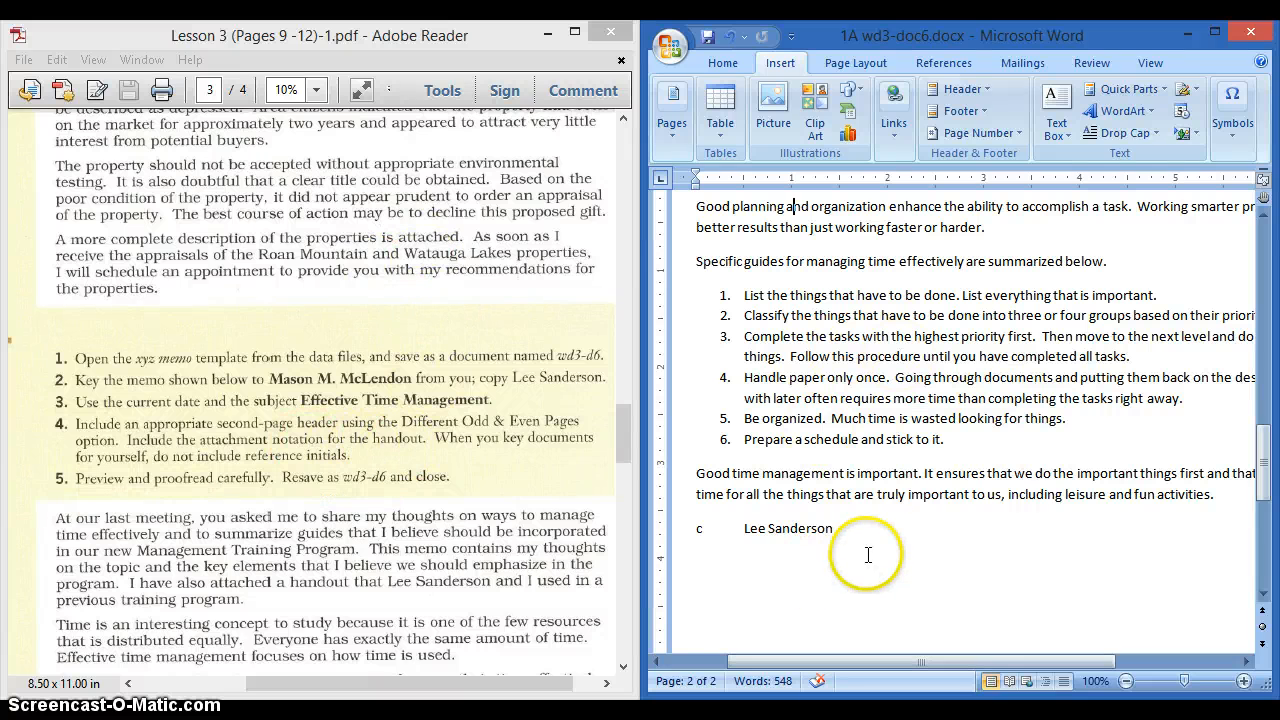
- Add an 'Attachment: Handout' line after 'activities.' above the copy notation
click(1222, 496)
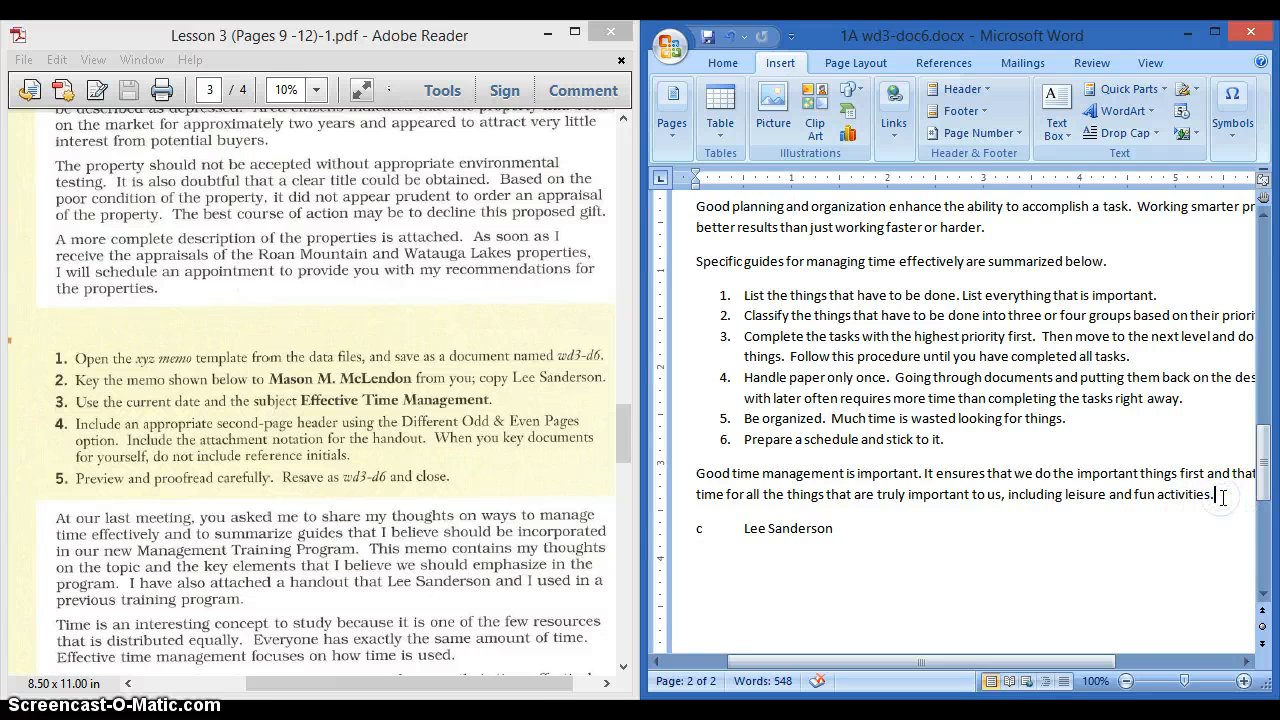
key(Return)
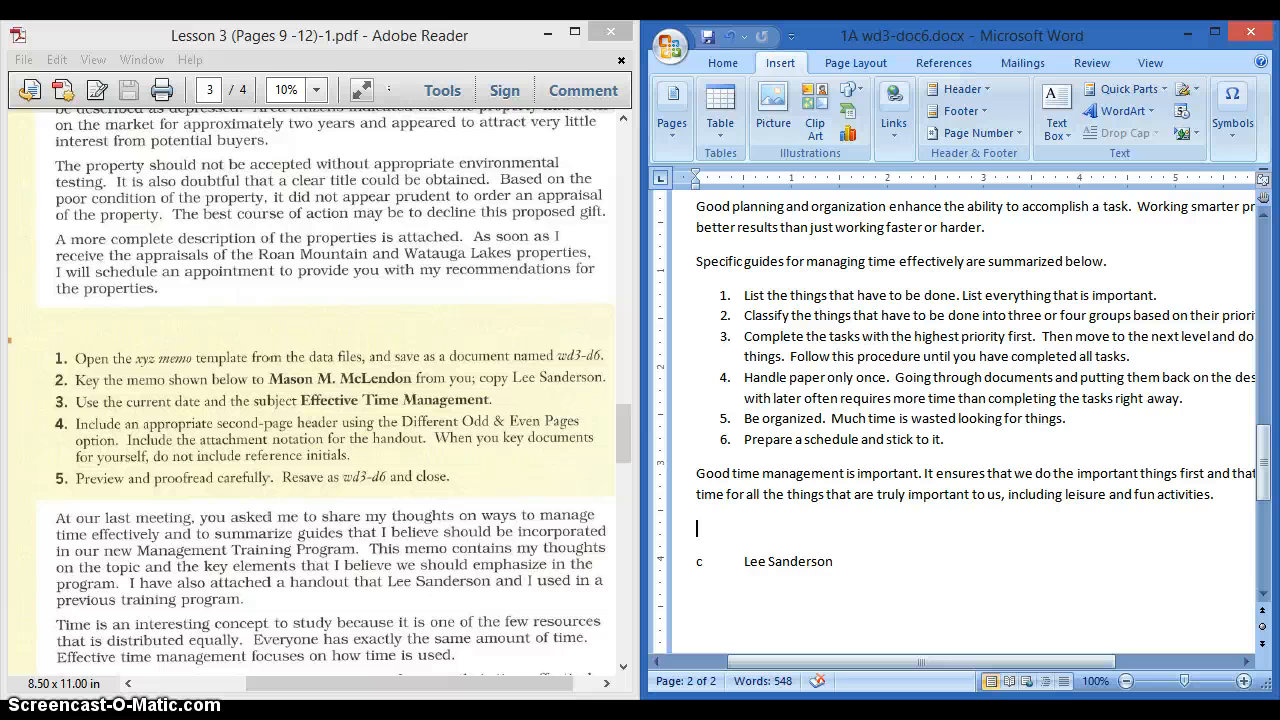
text(A)
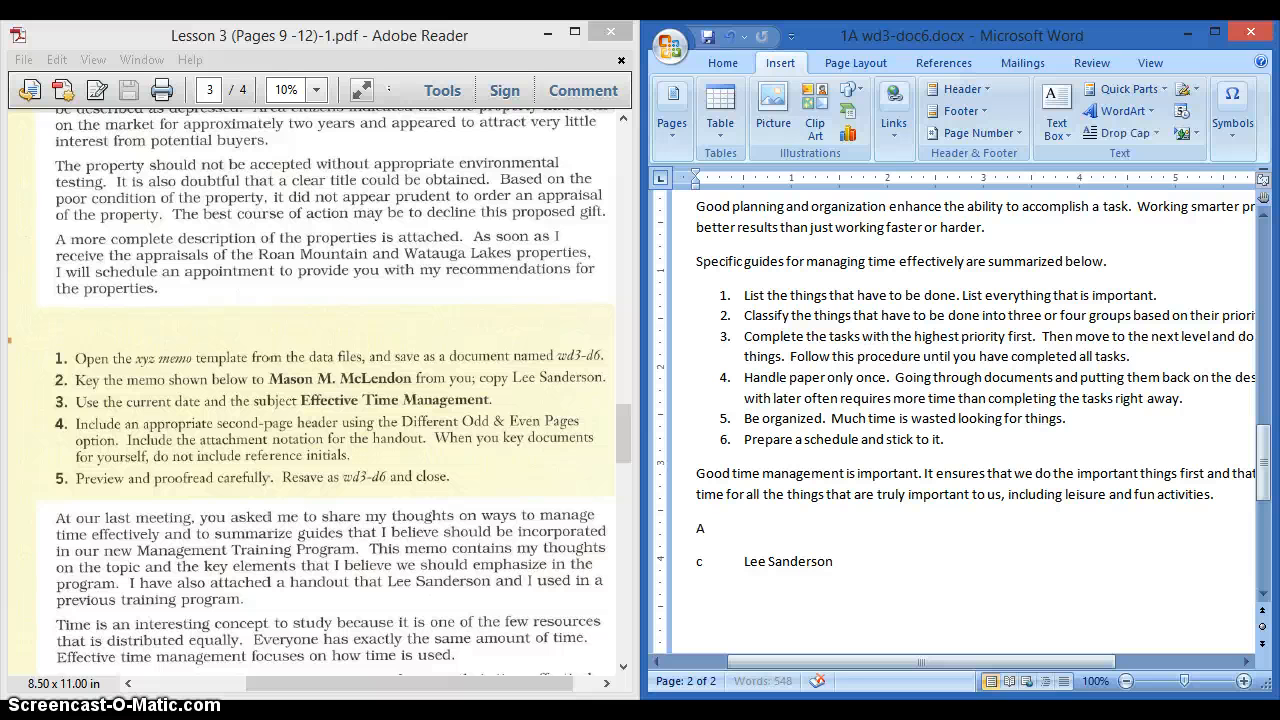
text(ttachment)
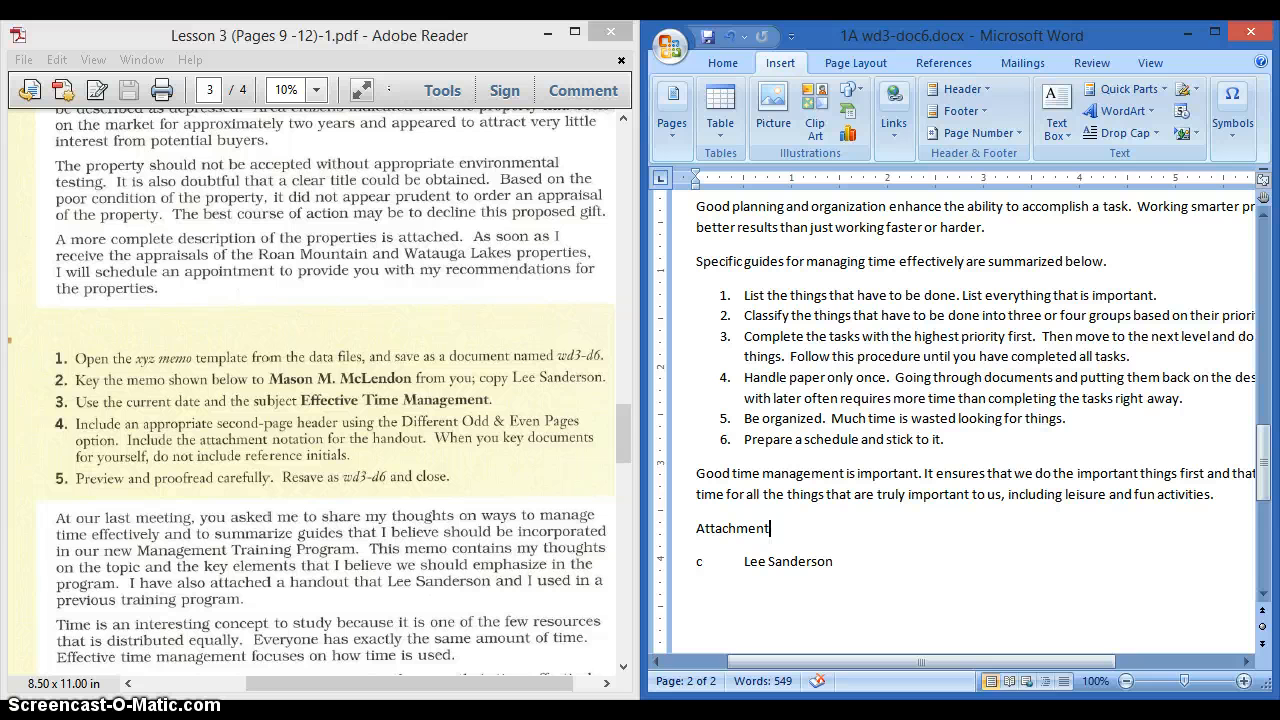
key(alt+p)
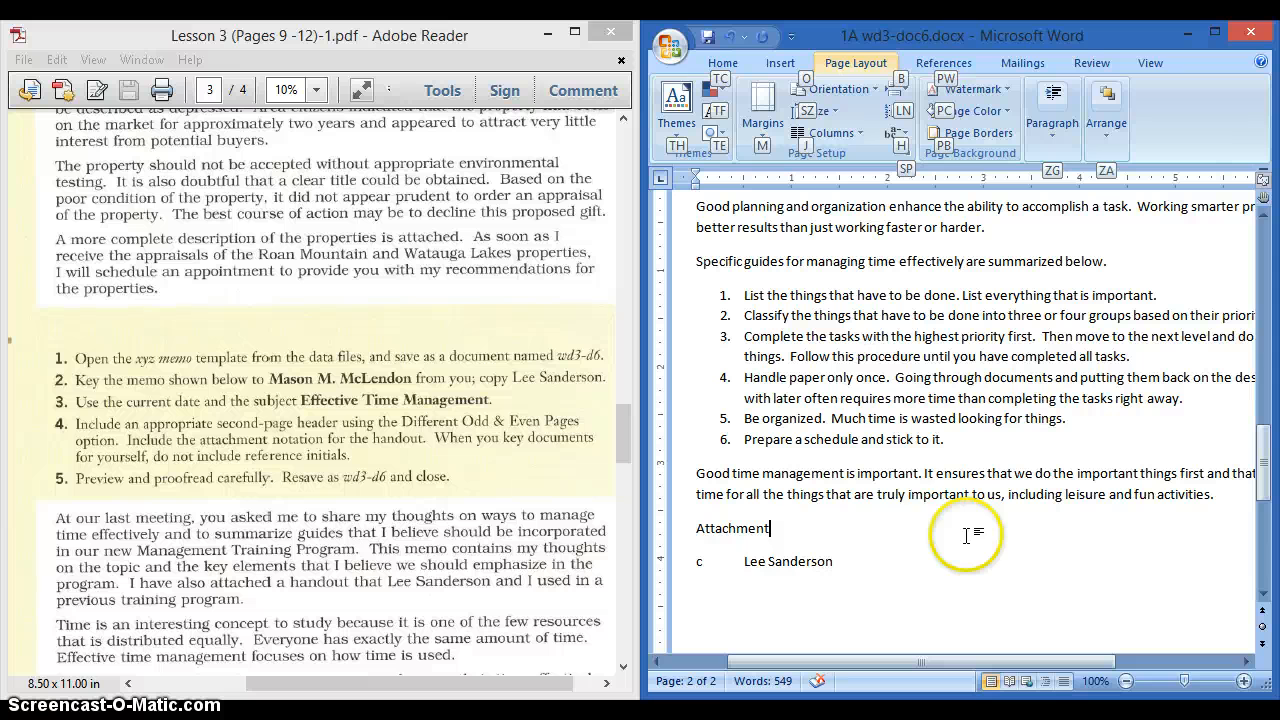
click(771, 531)
text(:)
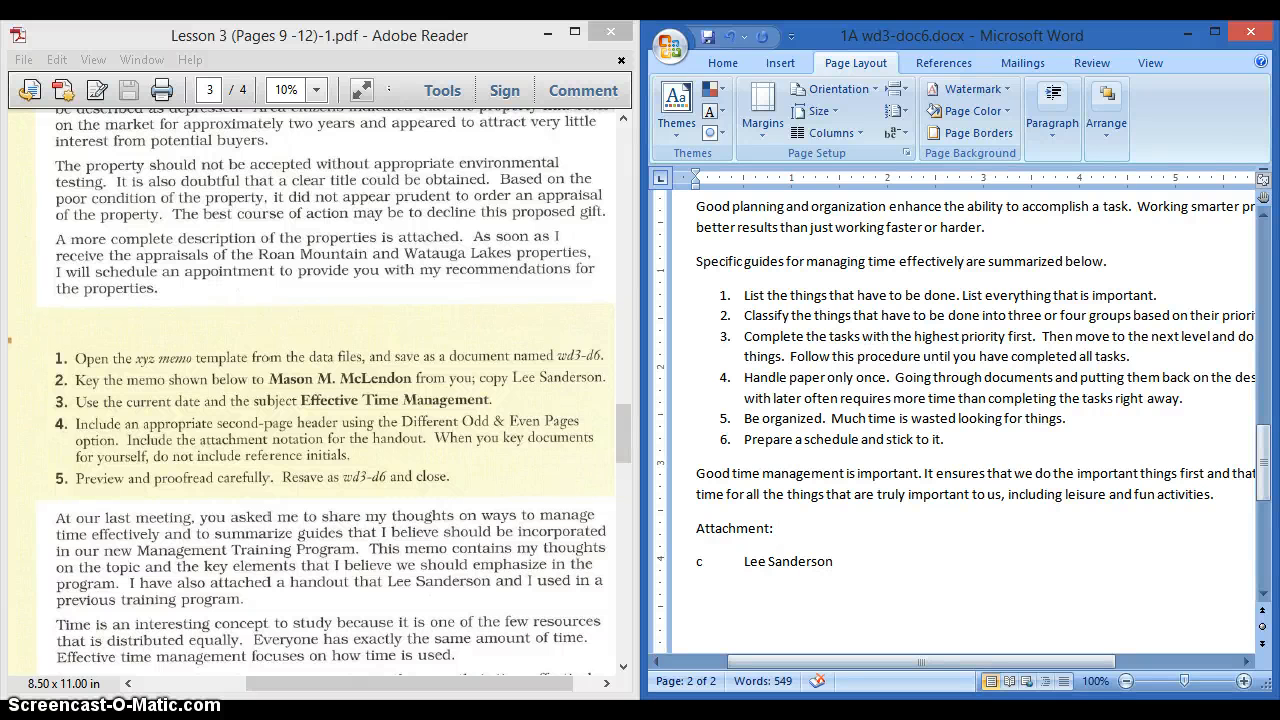
text(  Handout)
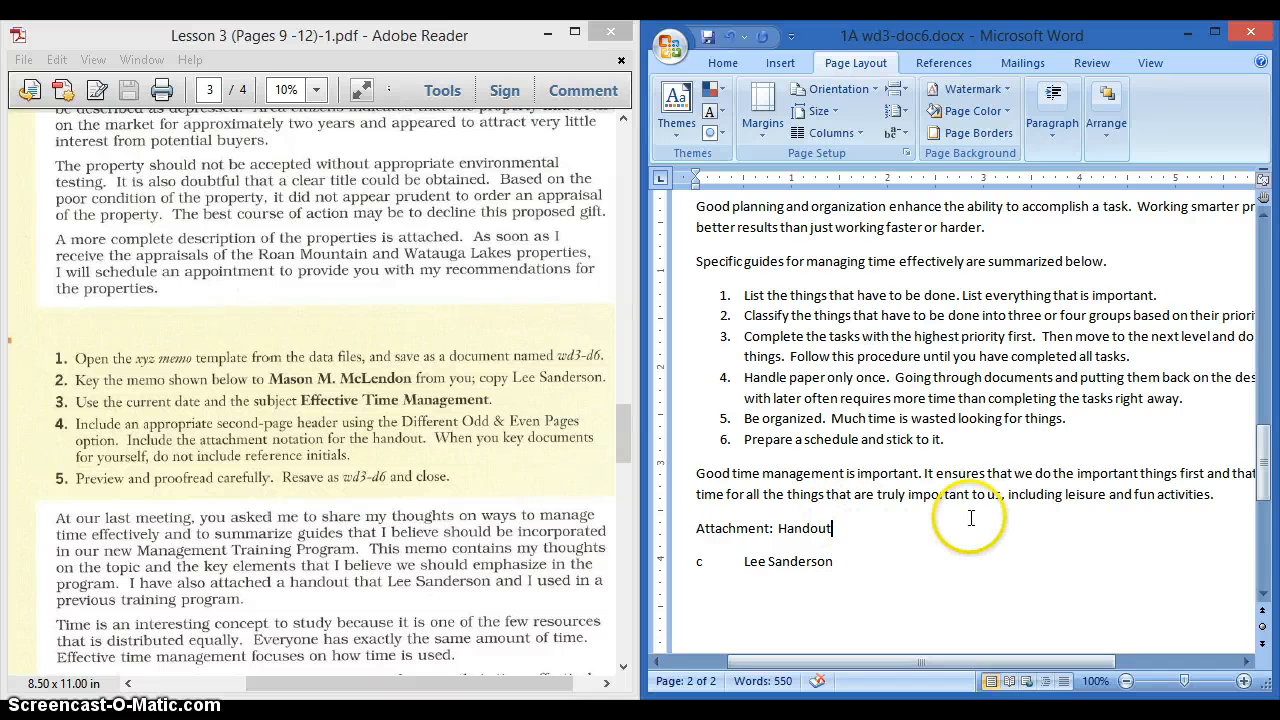
scroll(972, 518, up, 4)
scroll(971, 521, up, 18)
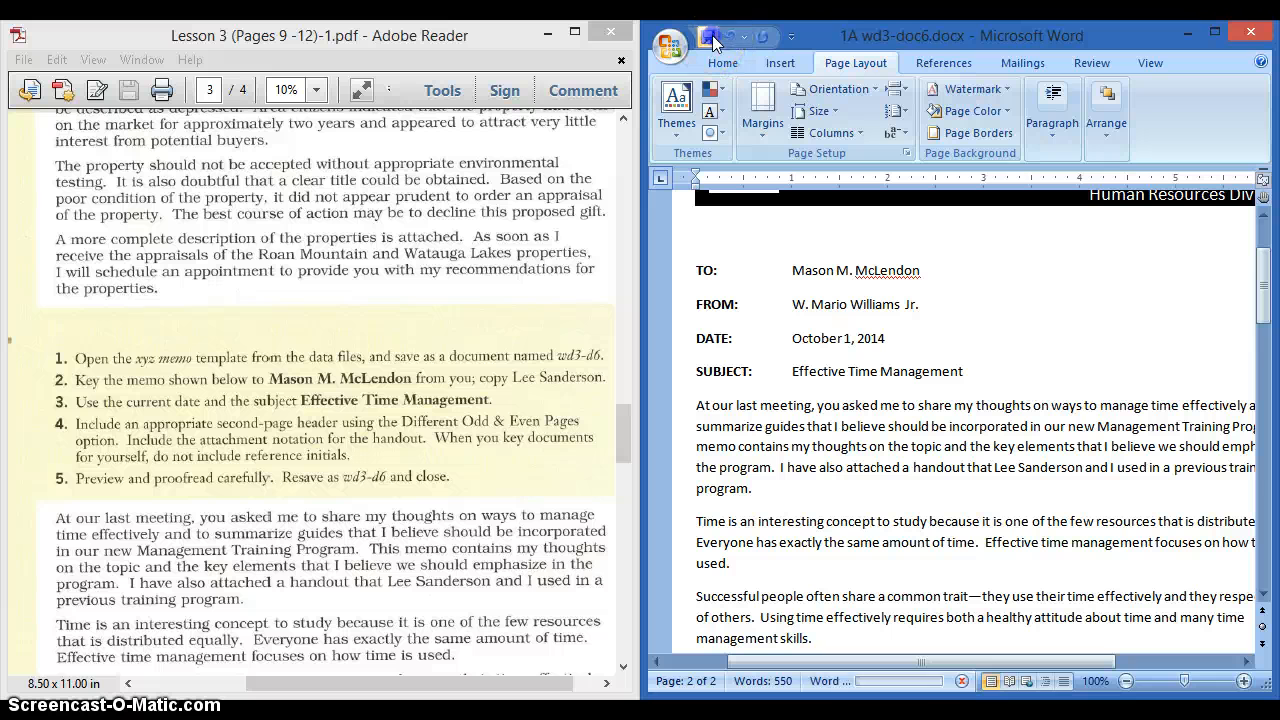
- Close Word, upload 1A wd3-doc6.docx to the Classroom assignment, and confirm turning it in
click(1249, 37)
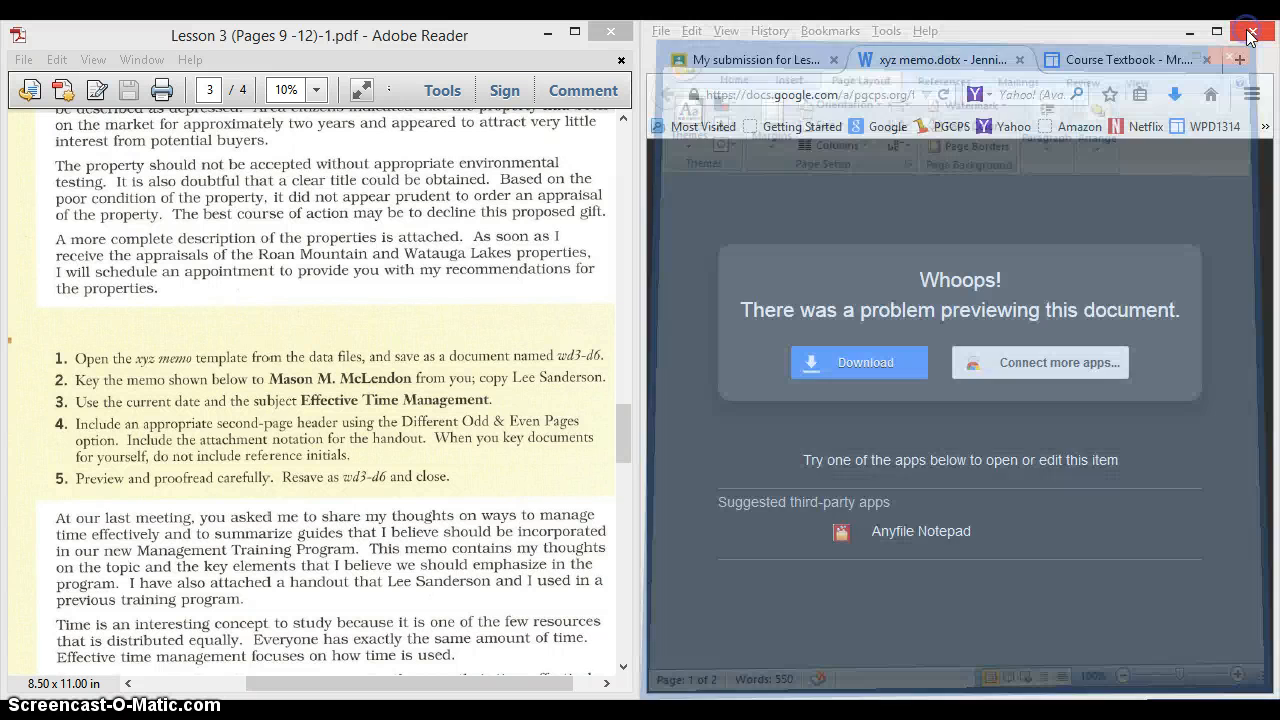
click(790, 62)
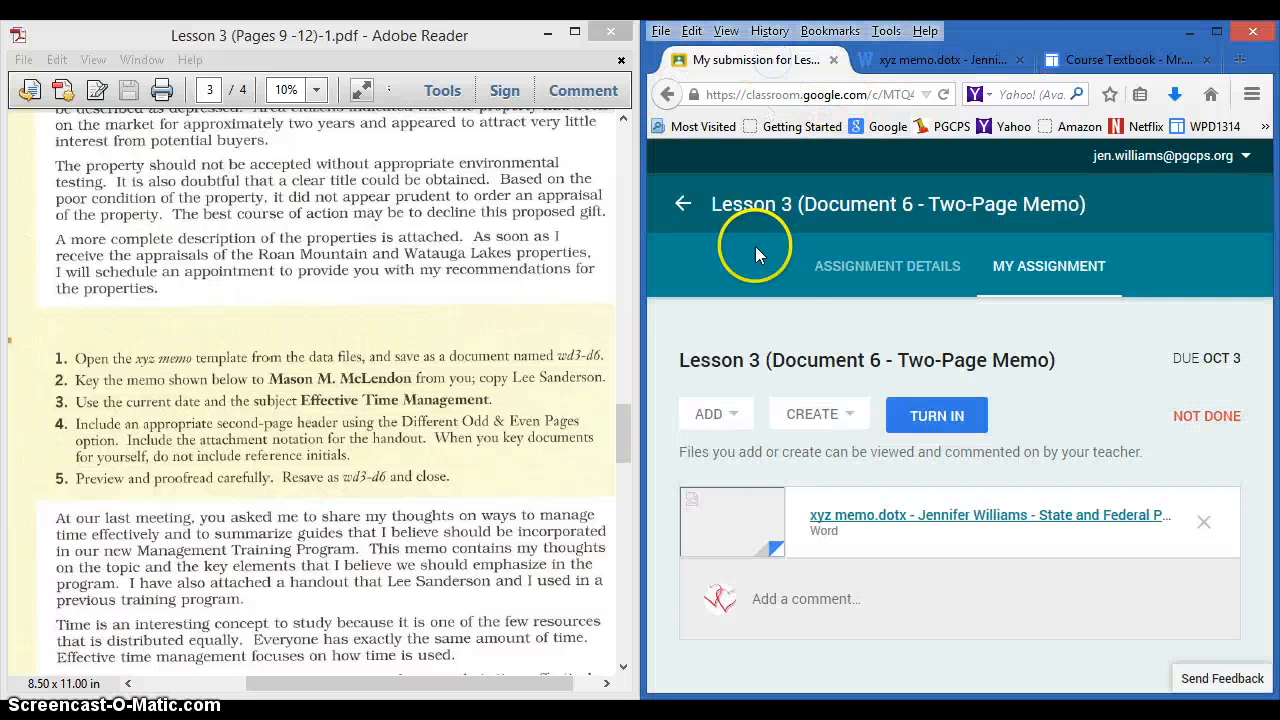
click(735, 416)
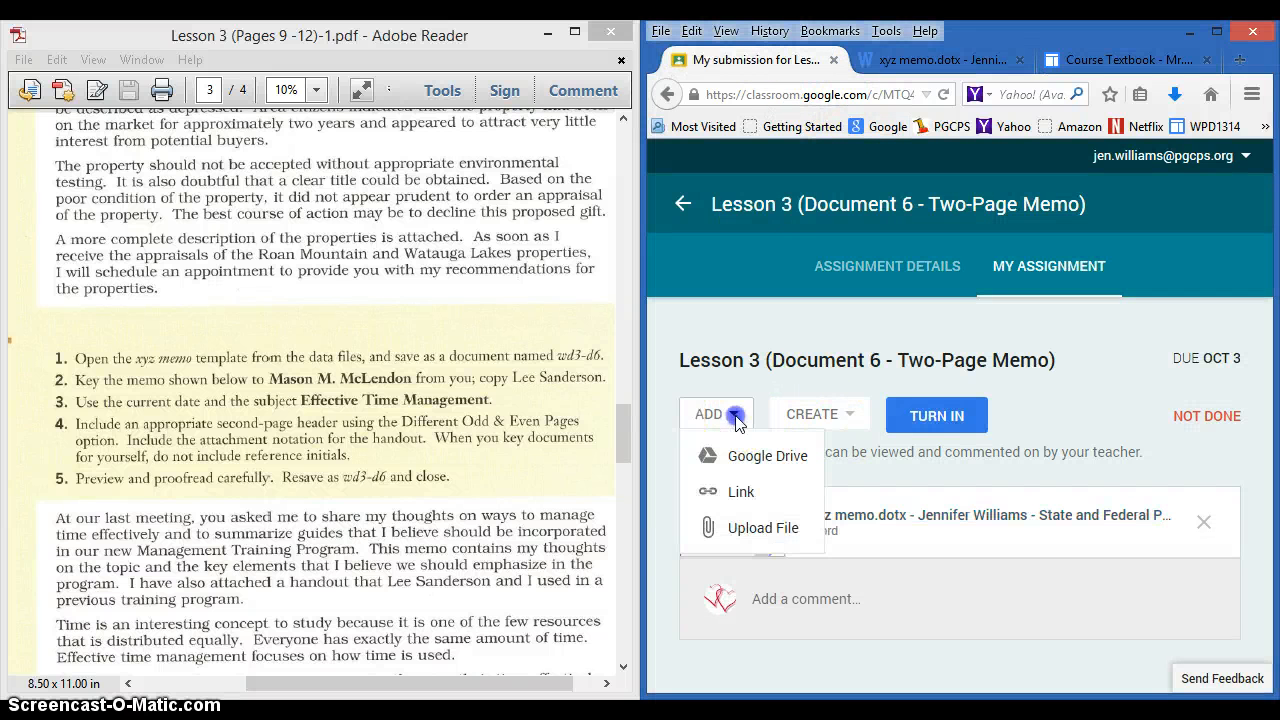
click(775, 537)
click(775, 530)
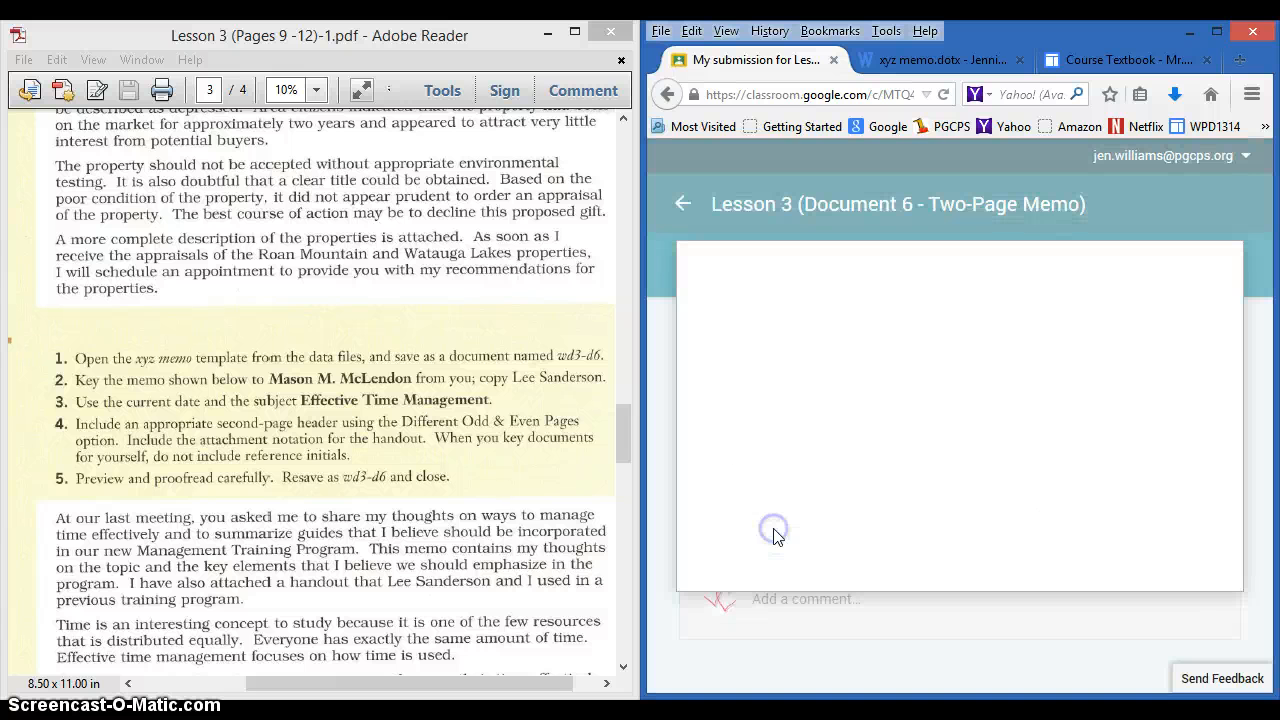
click(937, 476)
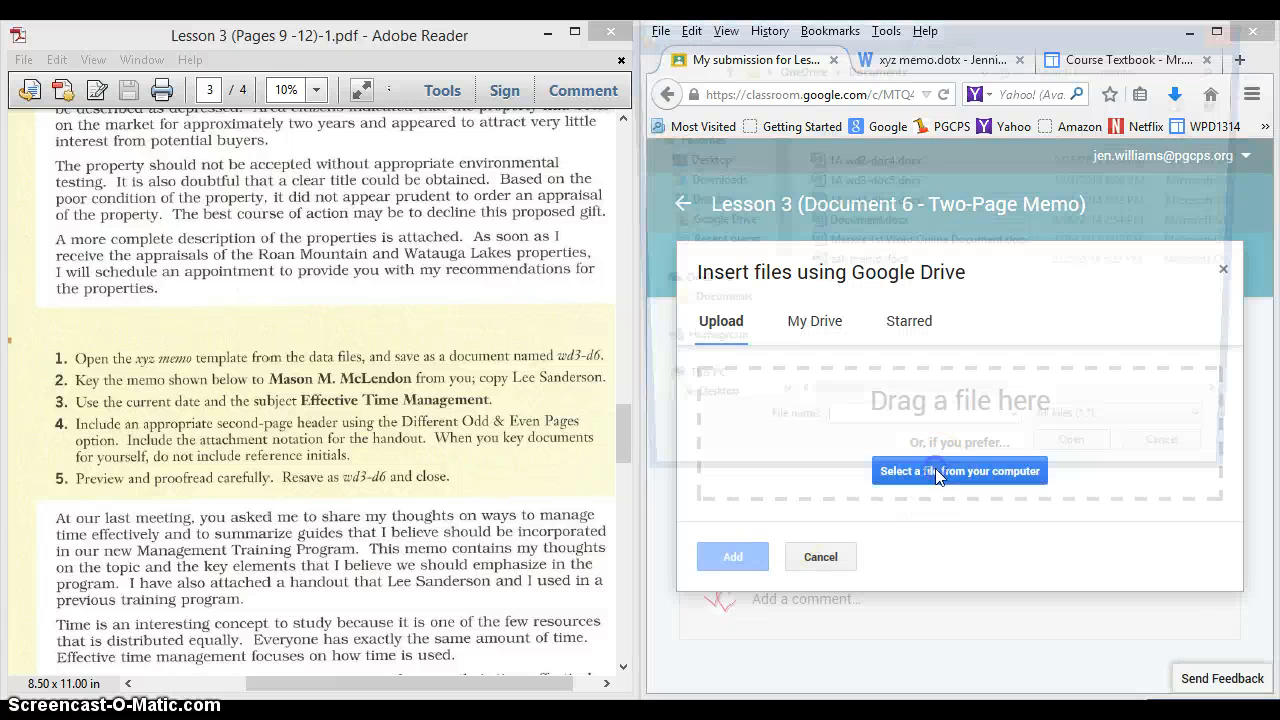
double_click(905, 205)
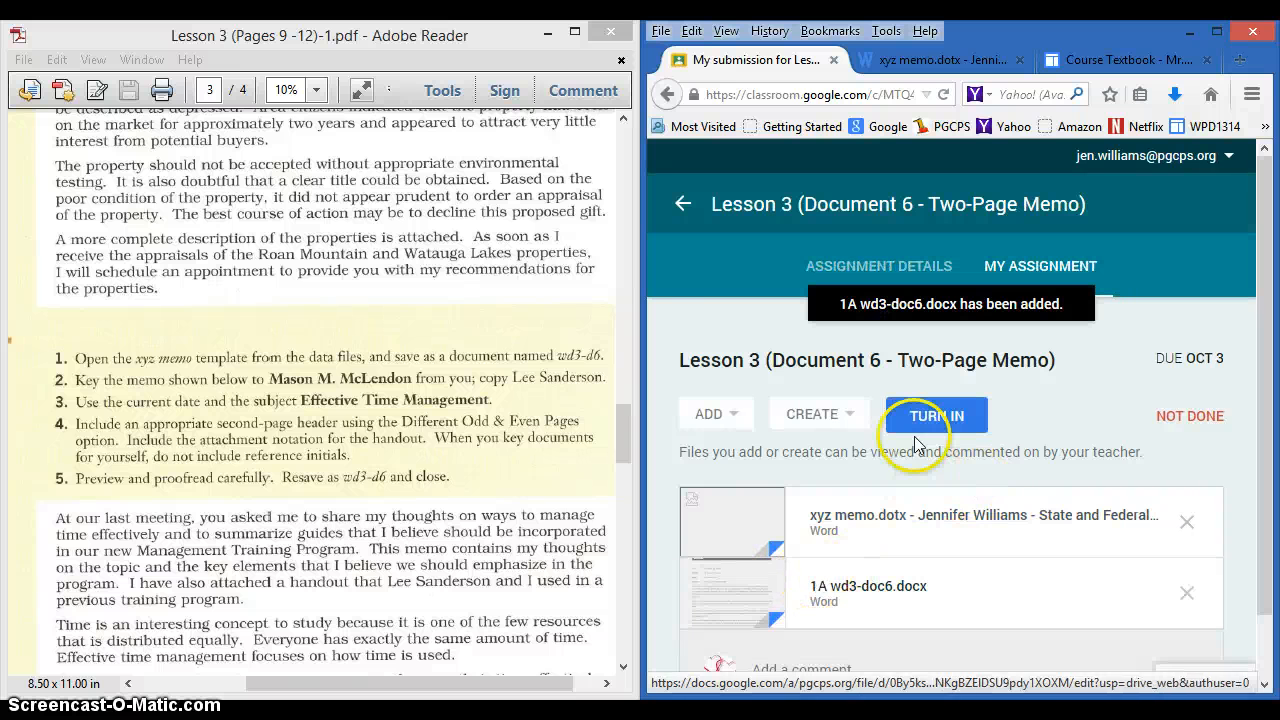
click(921, 417)
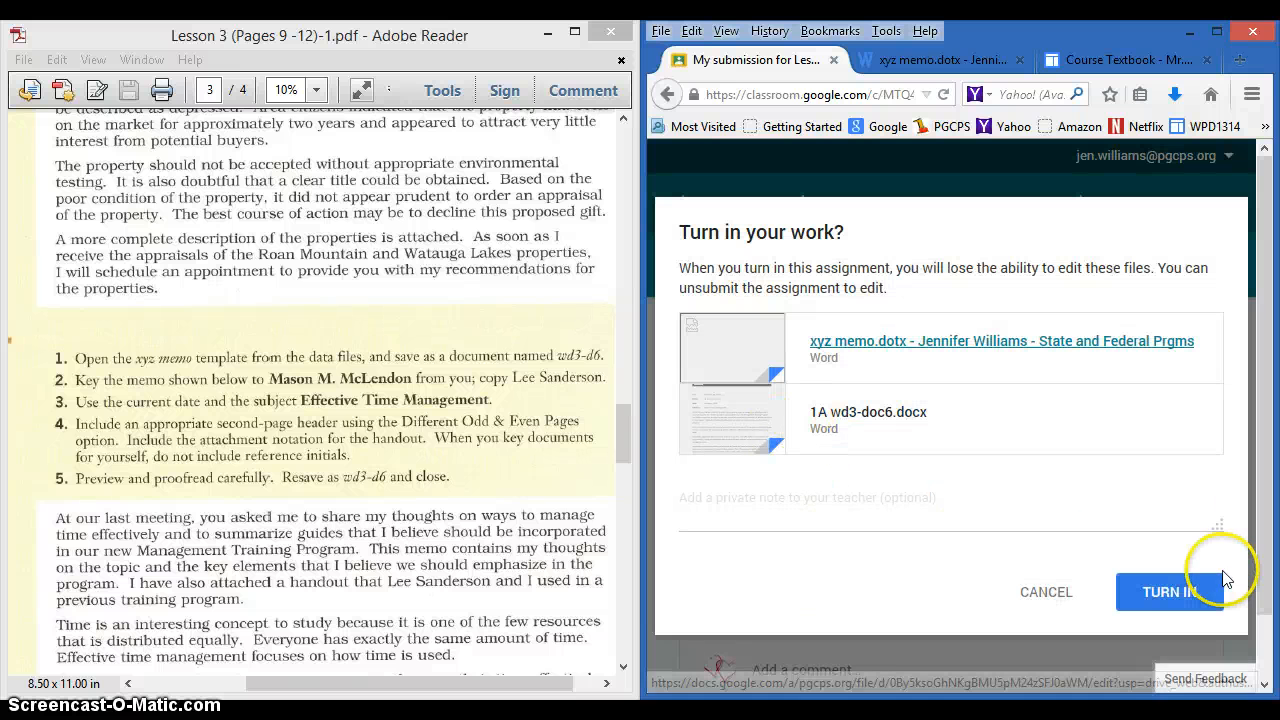
click(1168, 592)
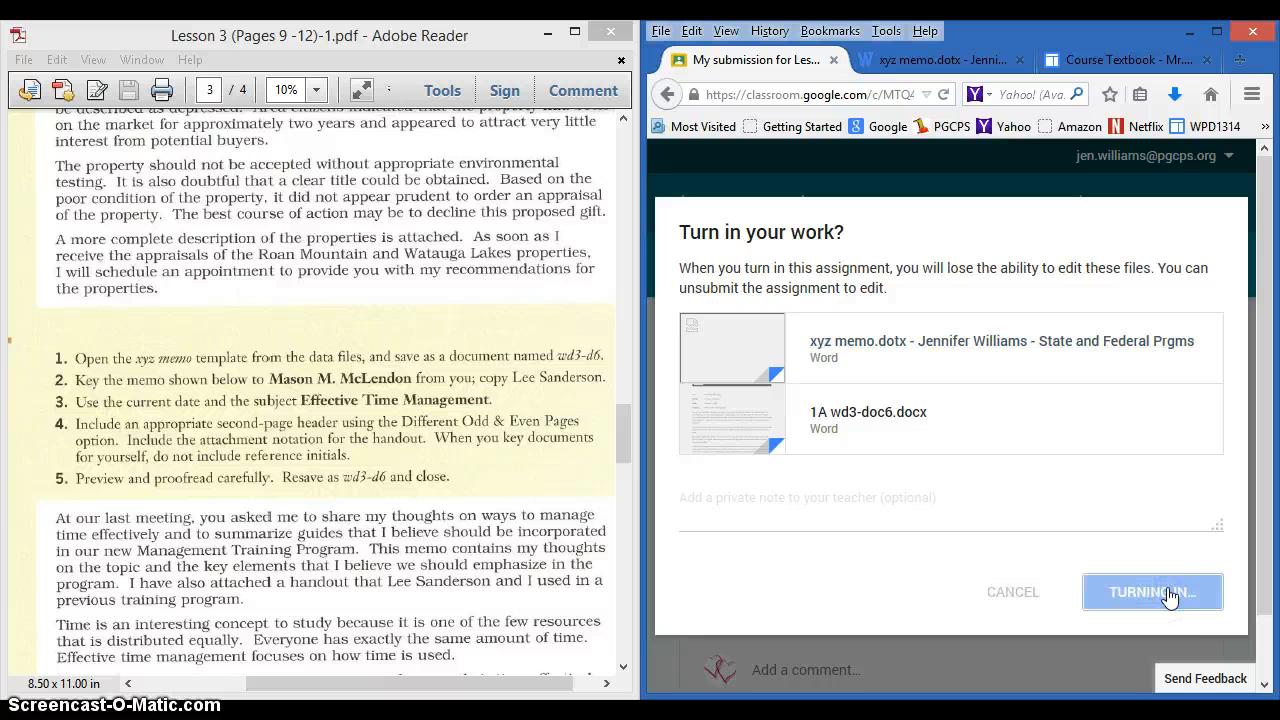